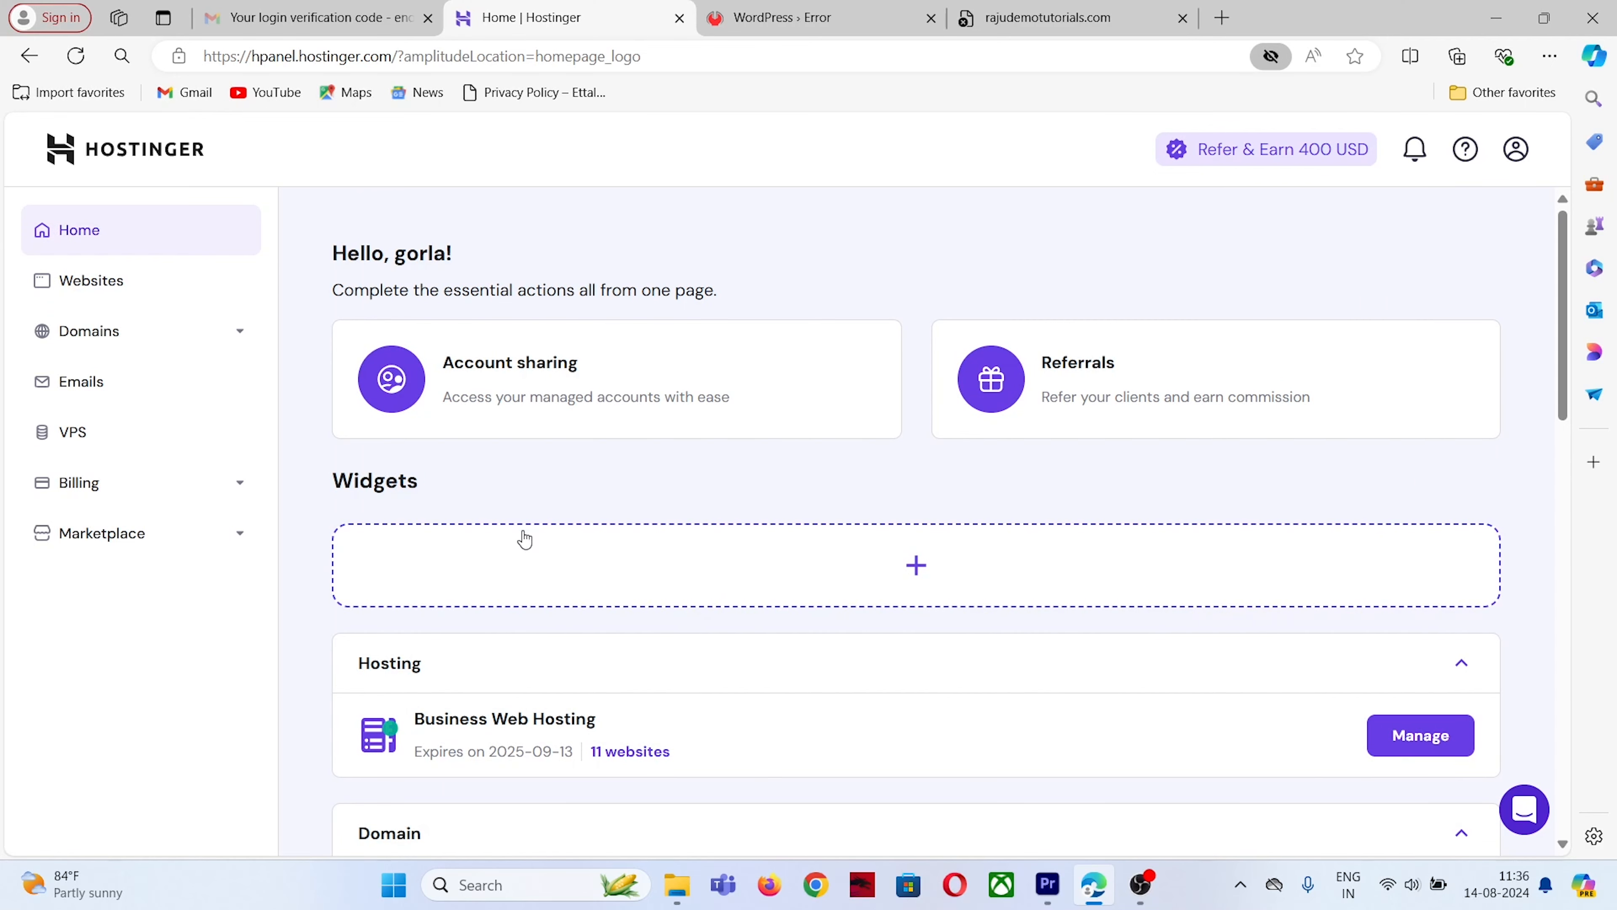
Step: Find sourcecodeshop.in on the third page of the hosted websites list and open its dashboard
{"action": "left_click", "coordinate": [158, 279]}
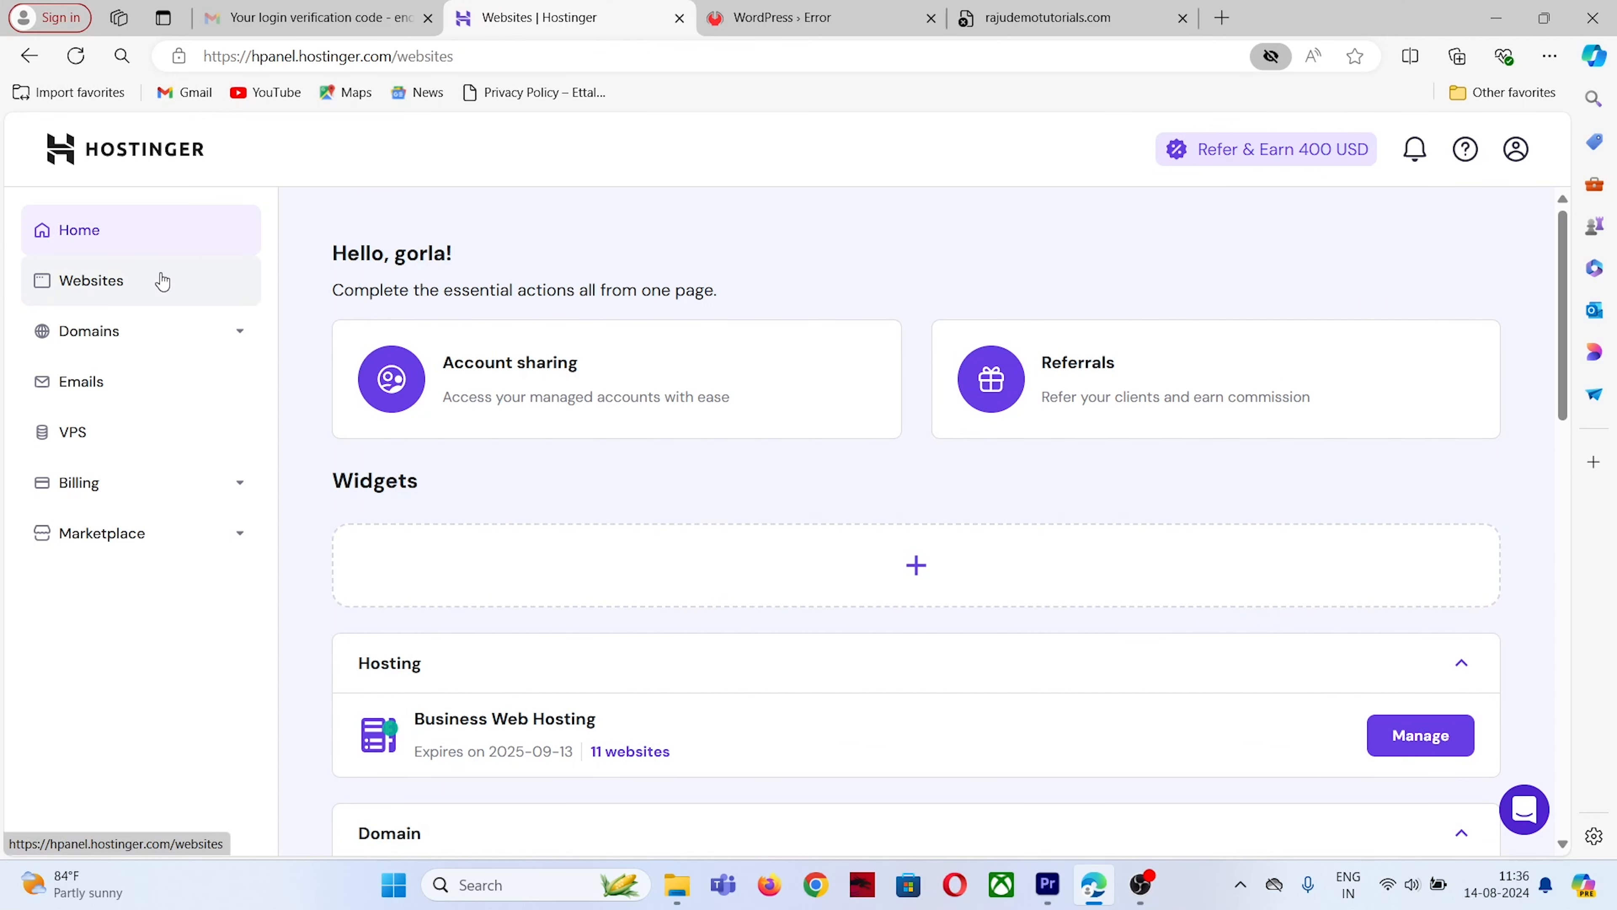
{"action": "scroll", "coordinate": [683, 591], "scroll_direction": "down", "scroll_amount": 2}
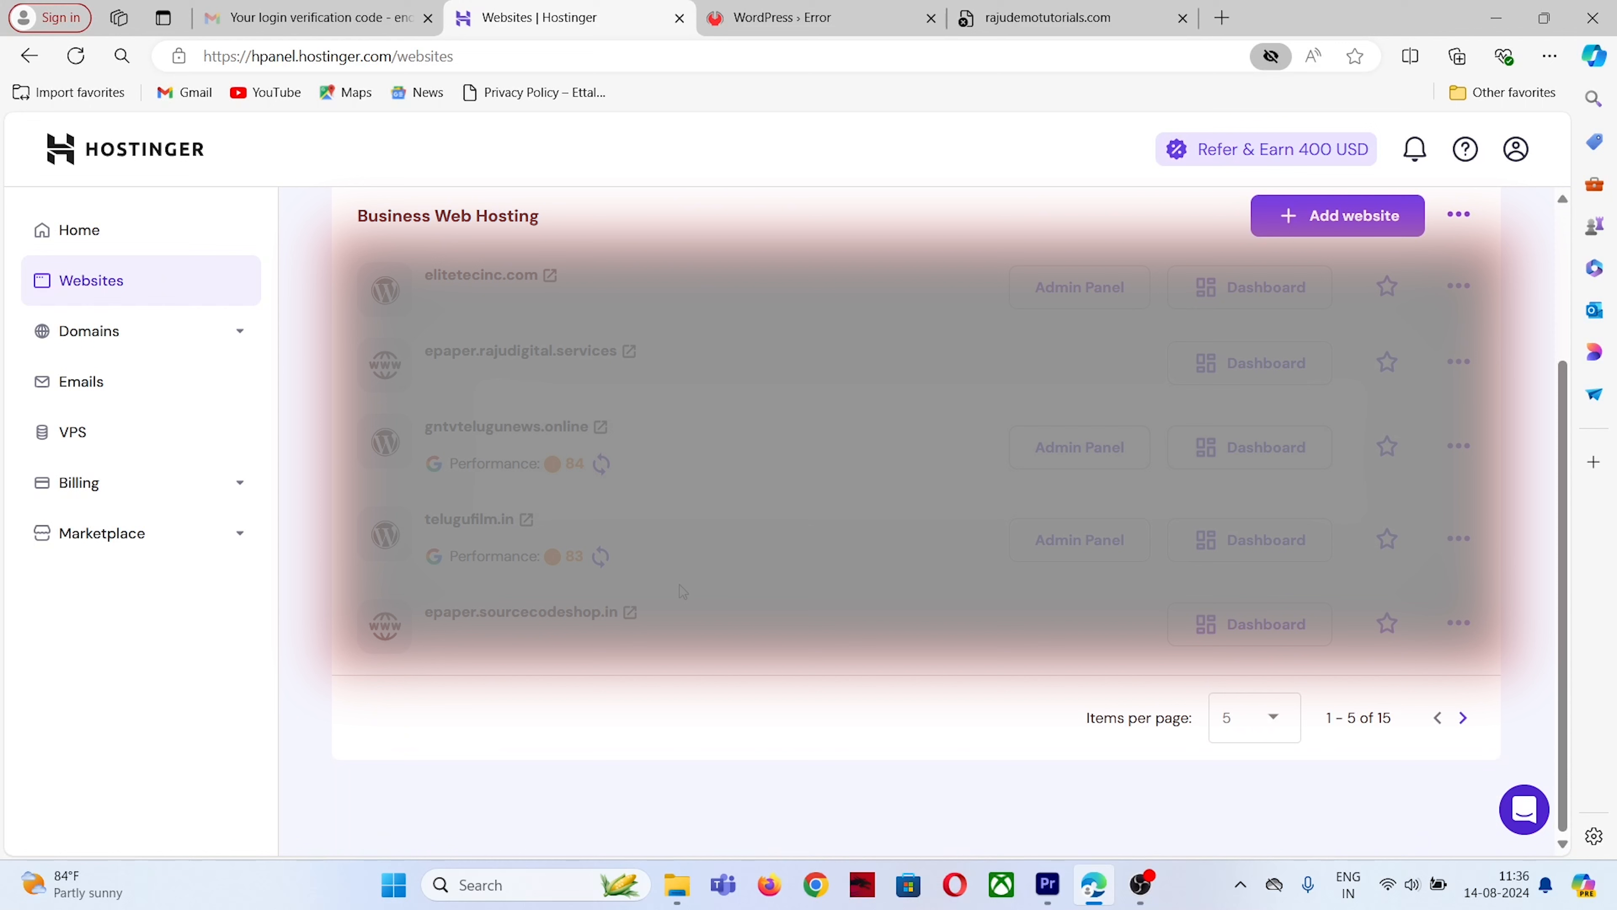
{"action": "left_click", "coordinate": [1464, 718]}
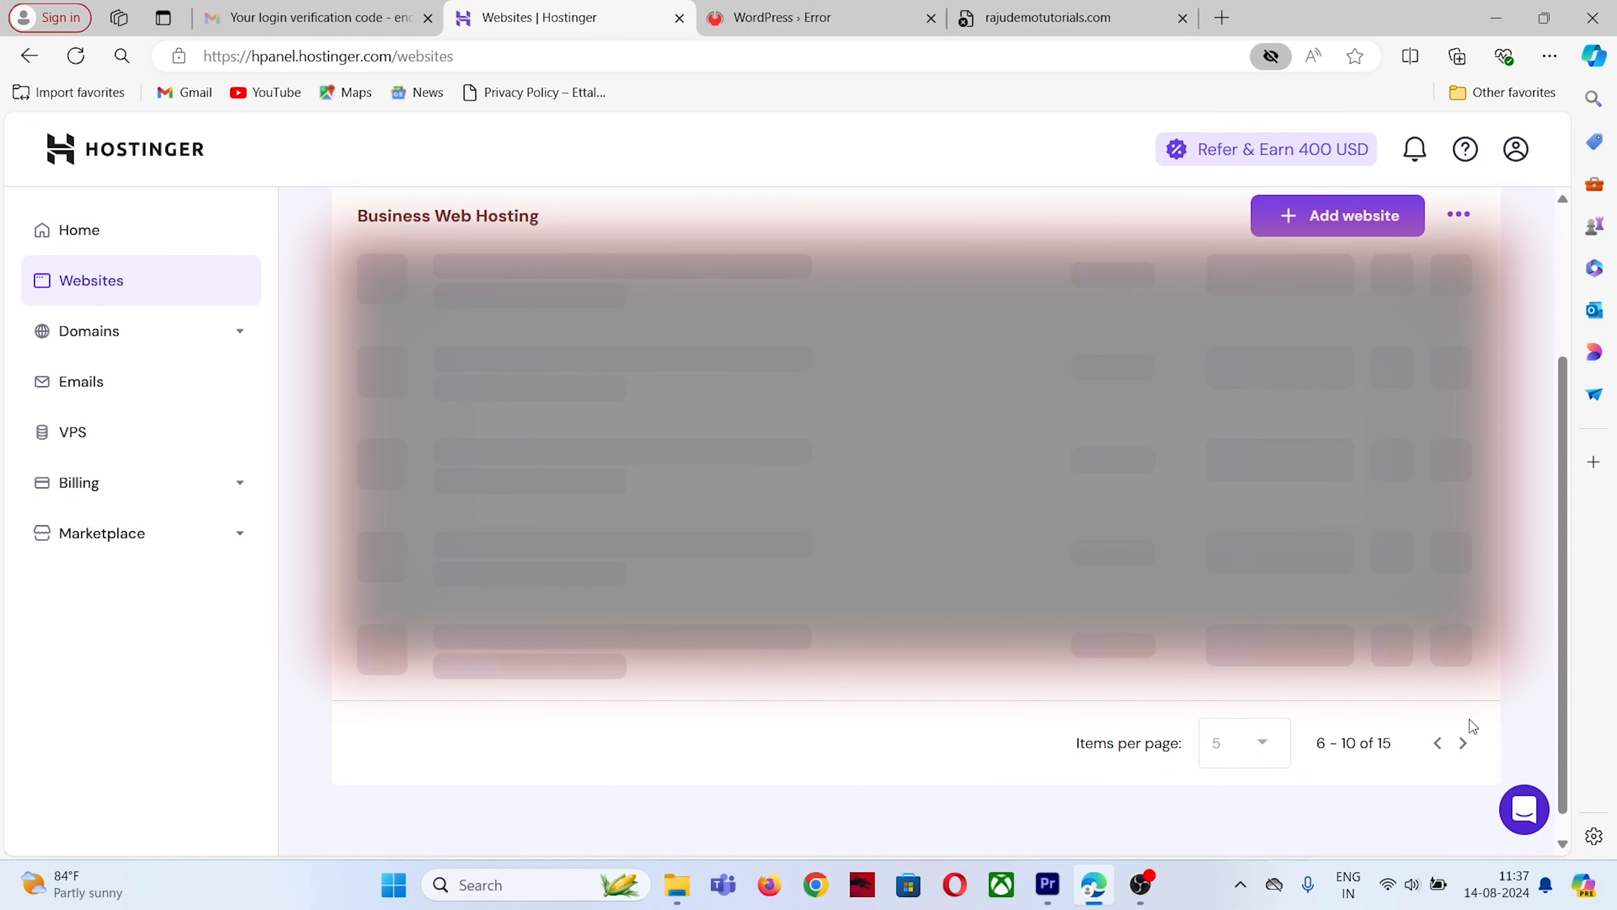
{"action": "left_click", "coordinate": [1468, 719]}
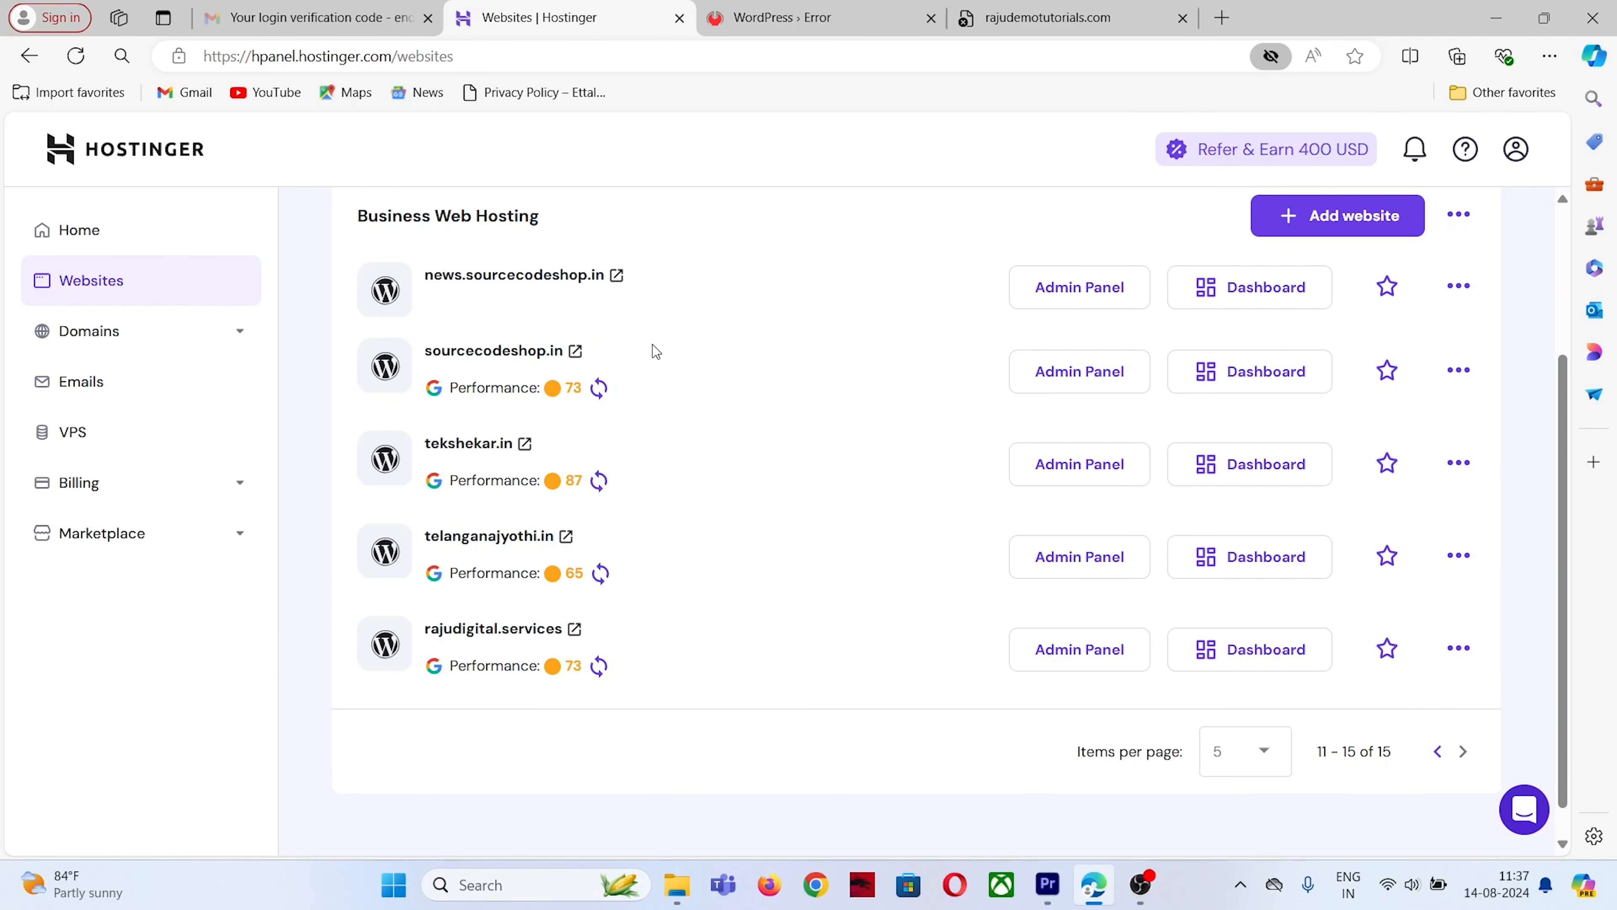
{"action": "mouse_move", "coordinate": [643, 345]}
{"action": "left_mouse_down"}
{"action": "mouse_move", "coordinate": [424, 349]}
{"action": "mouse_move", "coordinate": [664, 344]}
{"action": "left_mouse_up"}
{"action": "left_click", "coordinate": [1240, 375]}
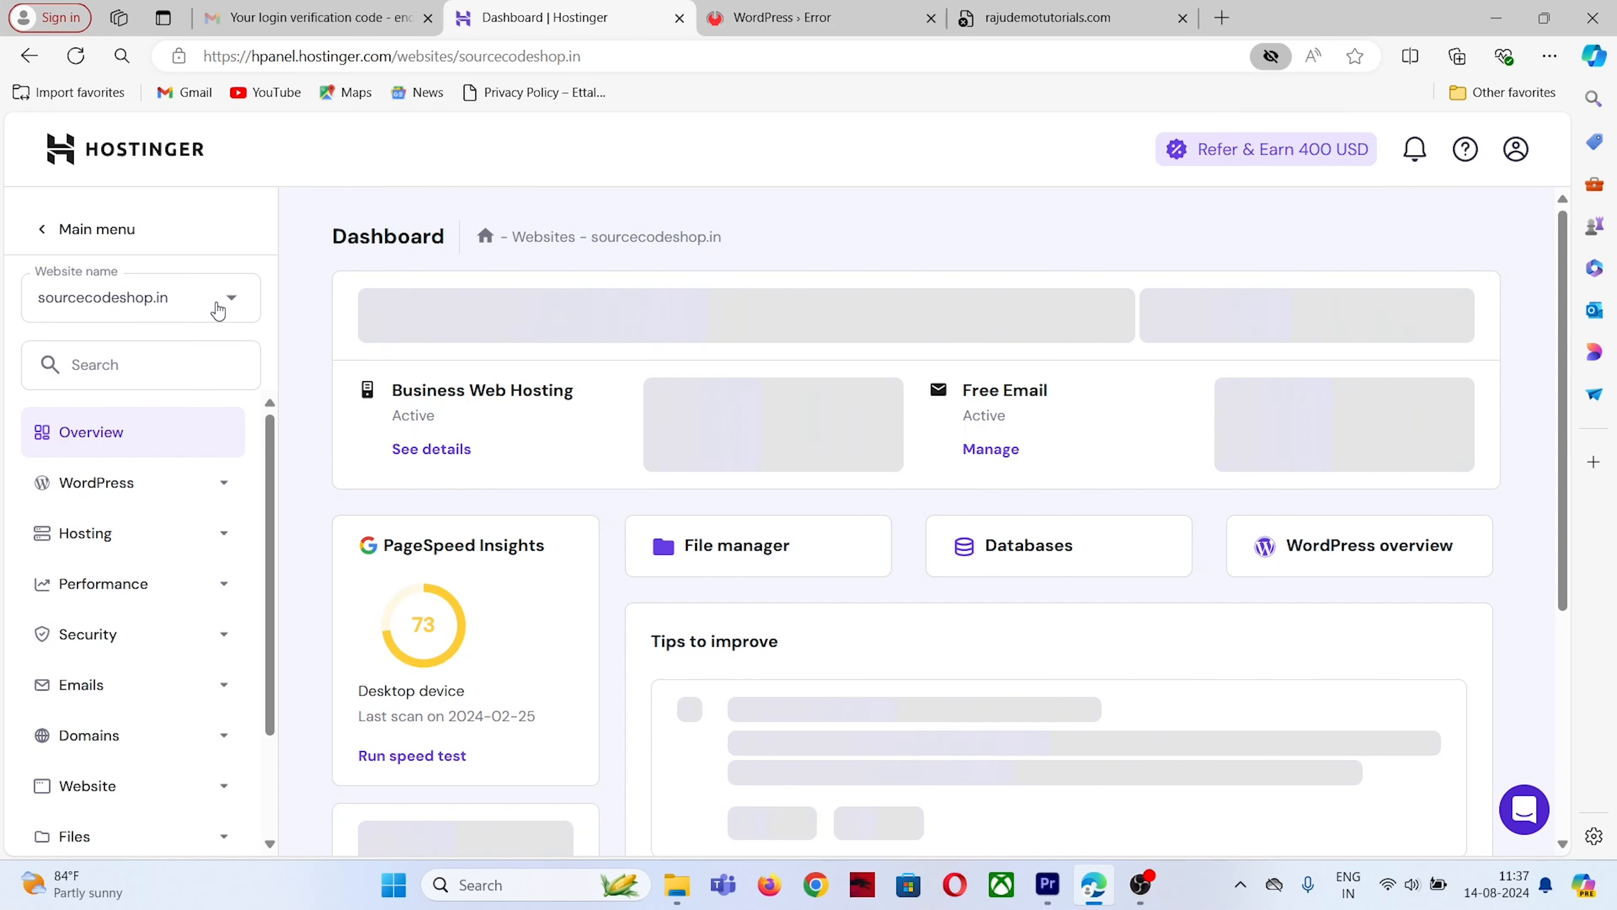
Step: Look over the sourcecodeshop.in dashboard and open the site's Backups page from its file tools
{"action": "left_click_drag", "start_coordinate": [216, 304], "coordinate": [33, 303]}
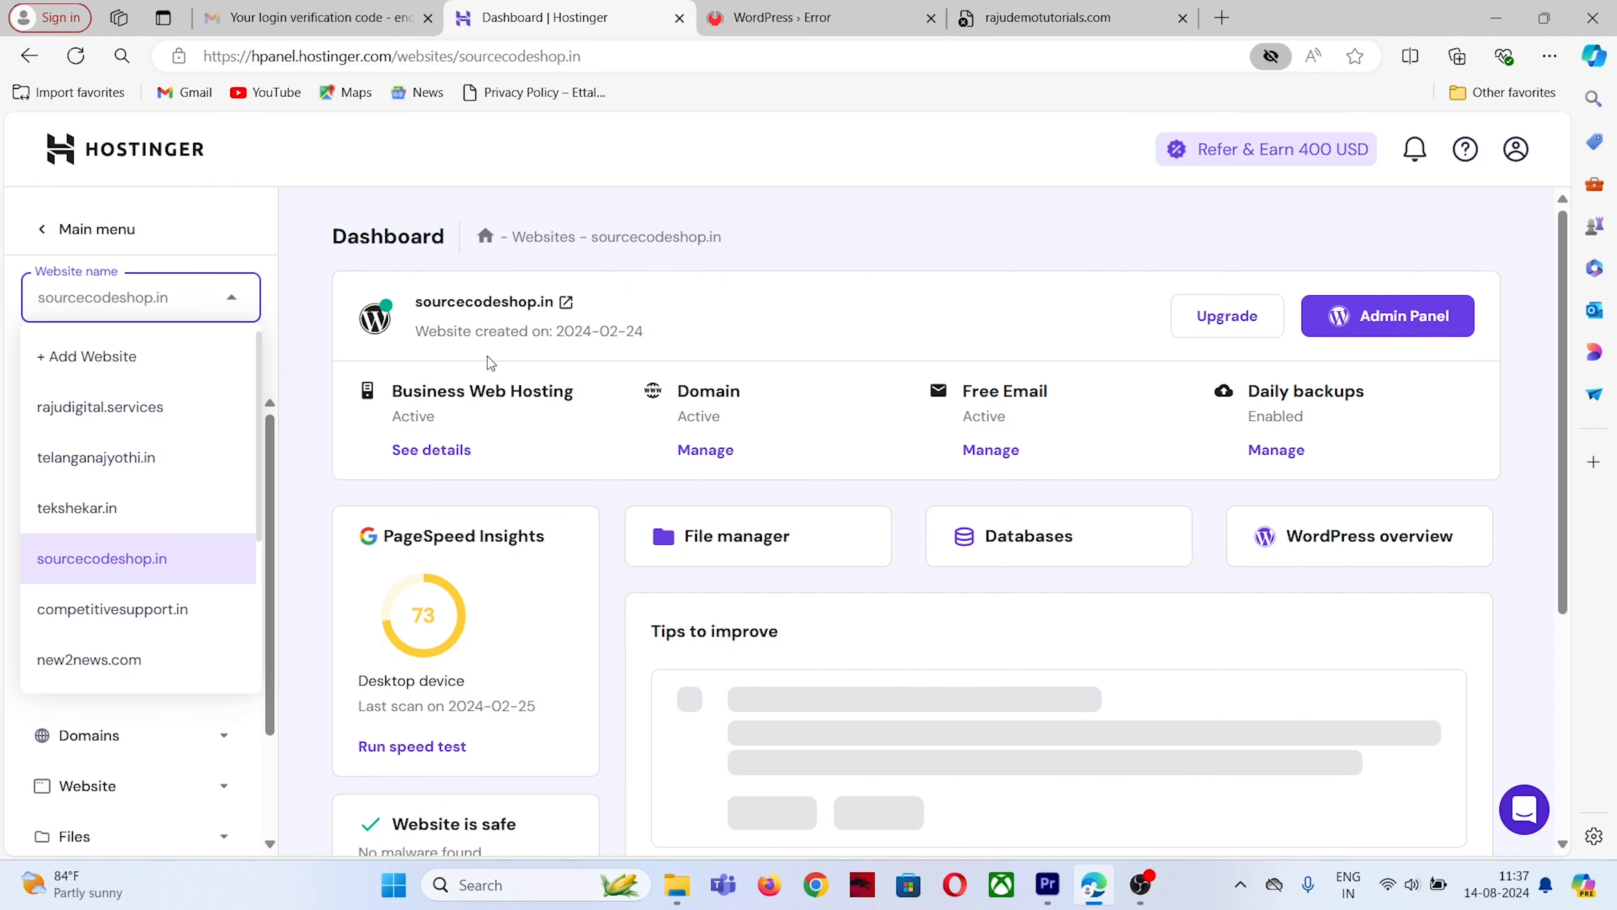
{"action": "left_click_drag", "start_coordinate": [333, 237], "coordinate": [446, 236]}
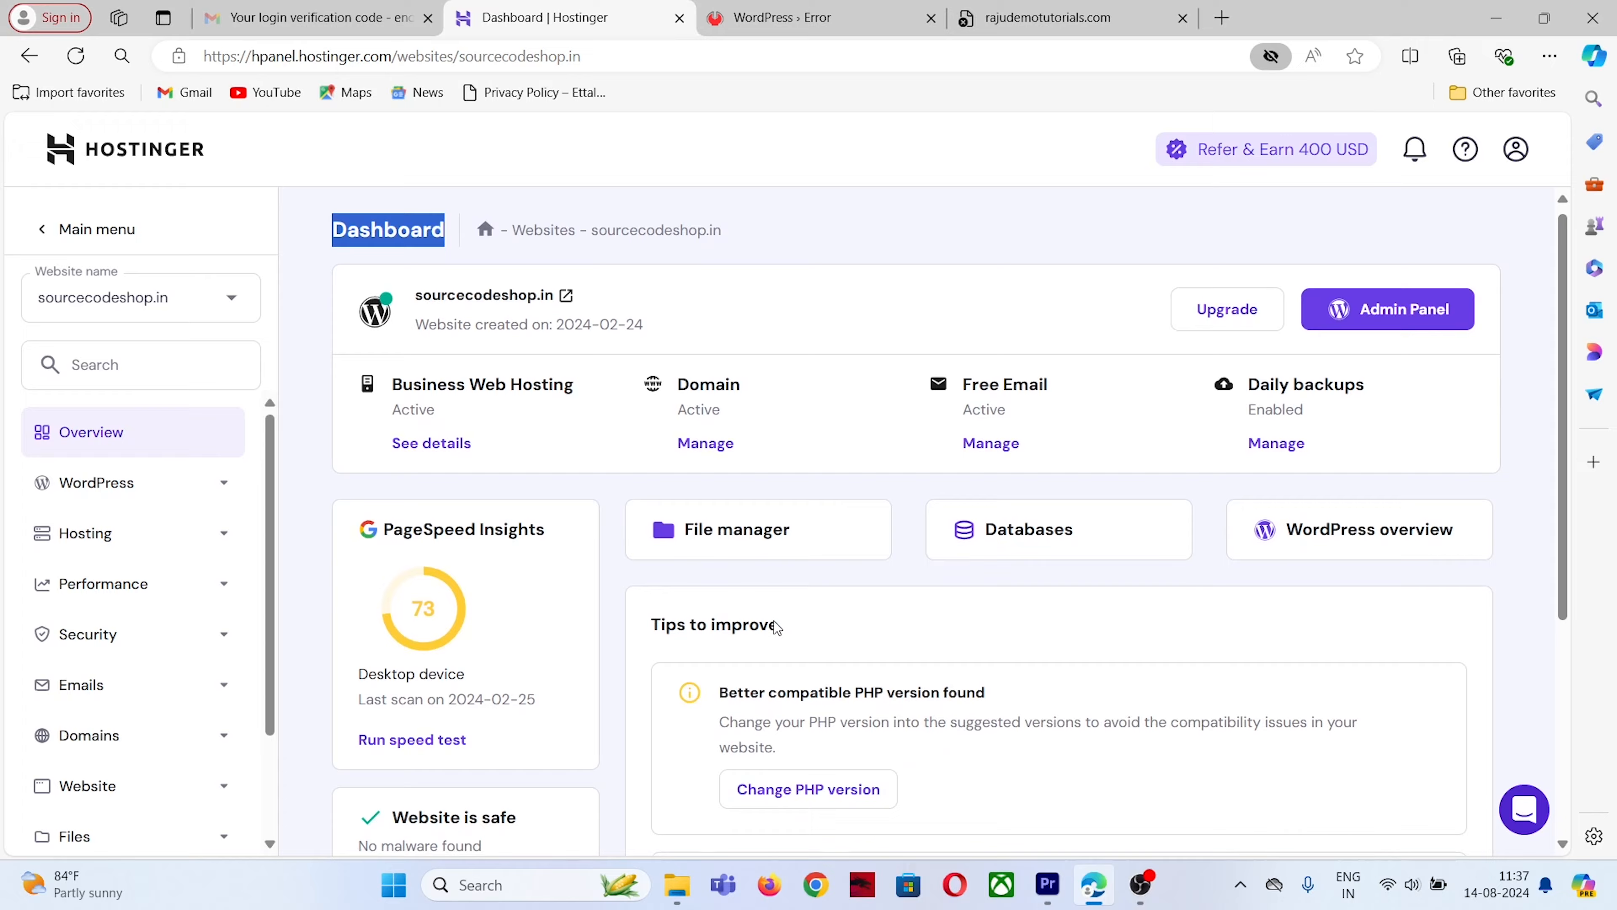
{"action": "scroll", "coordinate": [838, 610], "scroll_direction": "down", "scroll_amount": 5}
{"action": "scroll", "coordinate": [845, 614], "scroll_direction": "up", "scroll_amount": 5}
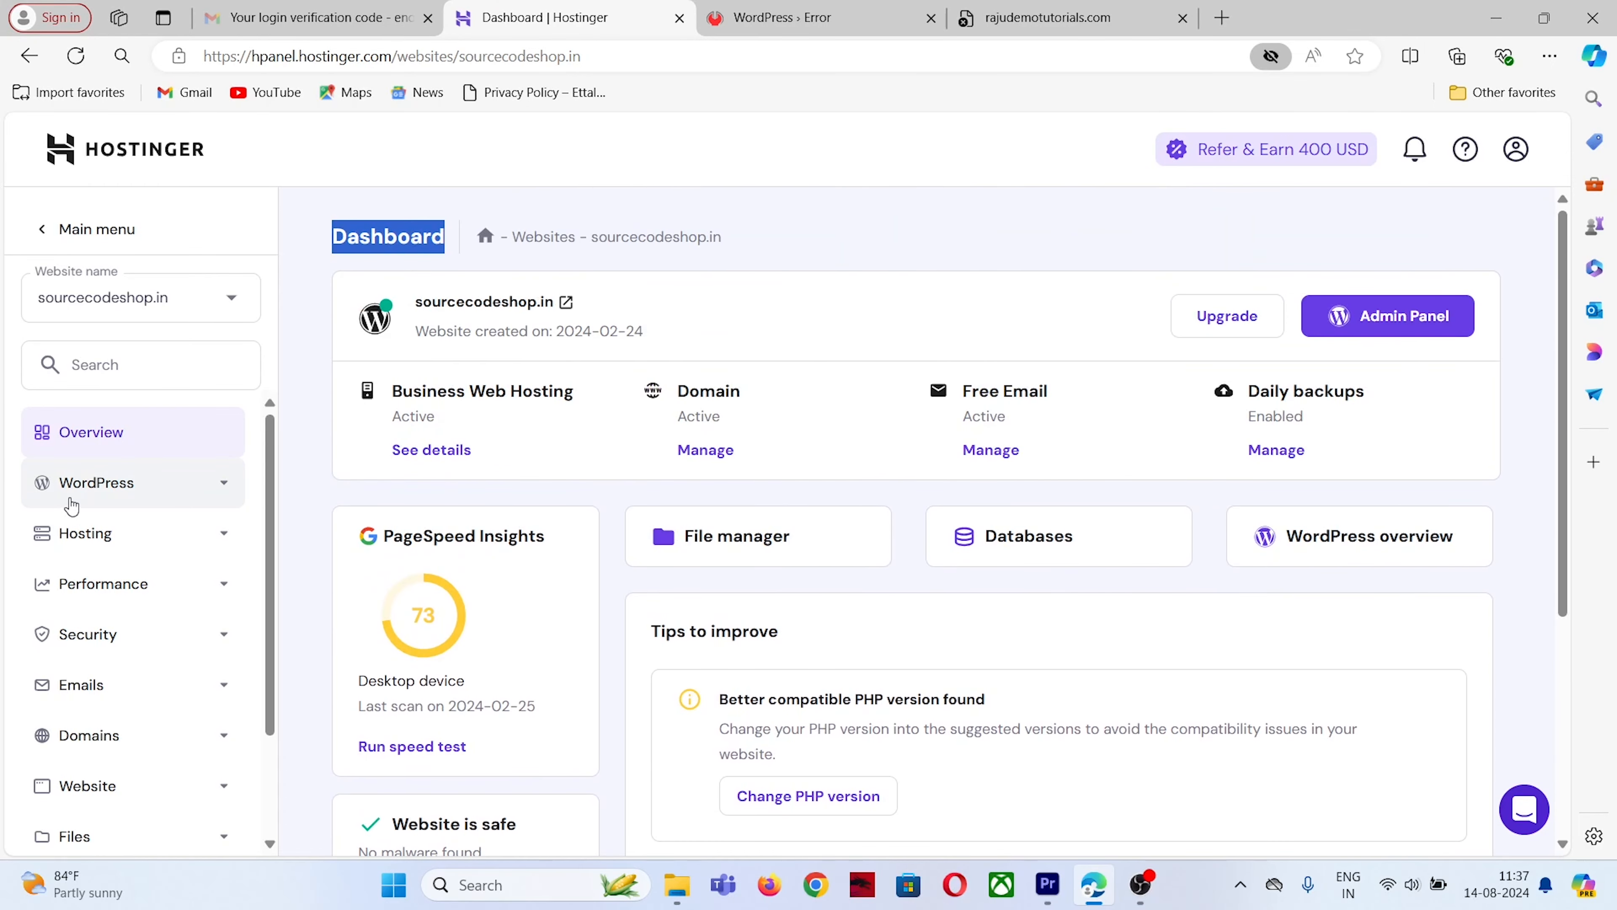
{"action": "scroll", "coordinate": [72, 507], "scroll_direction": "down", "scroll_amount": 2}
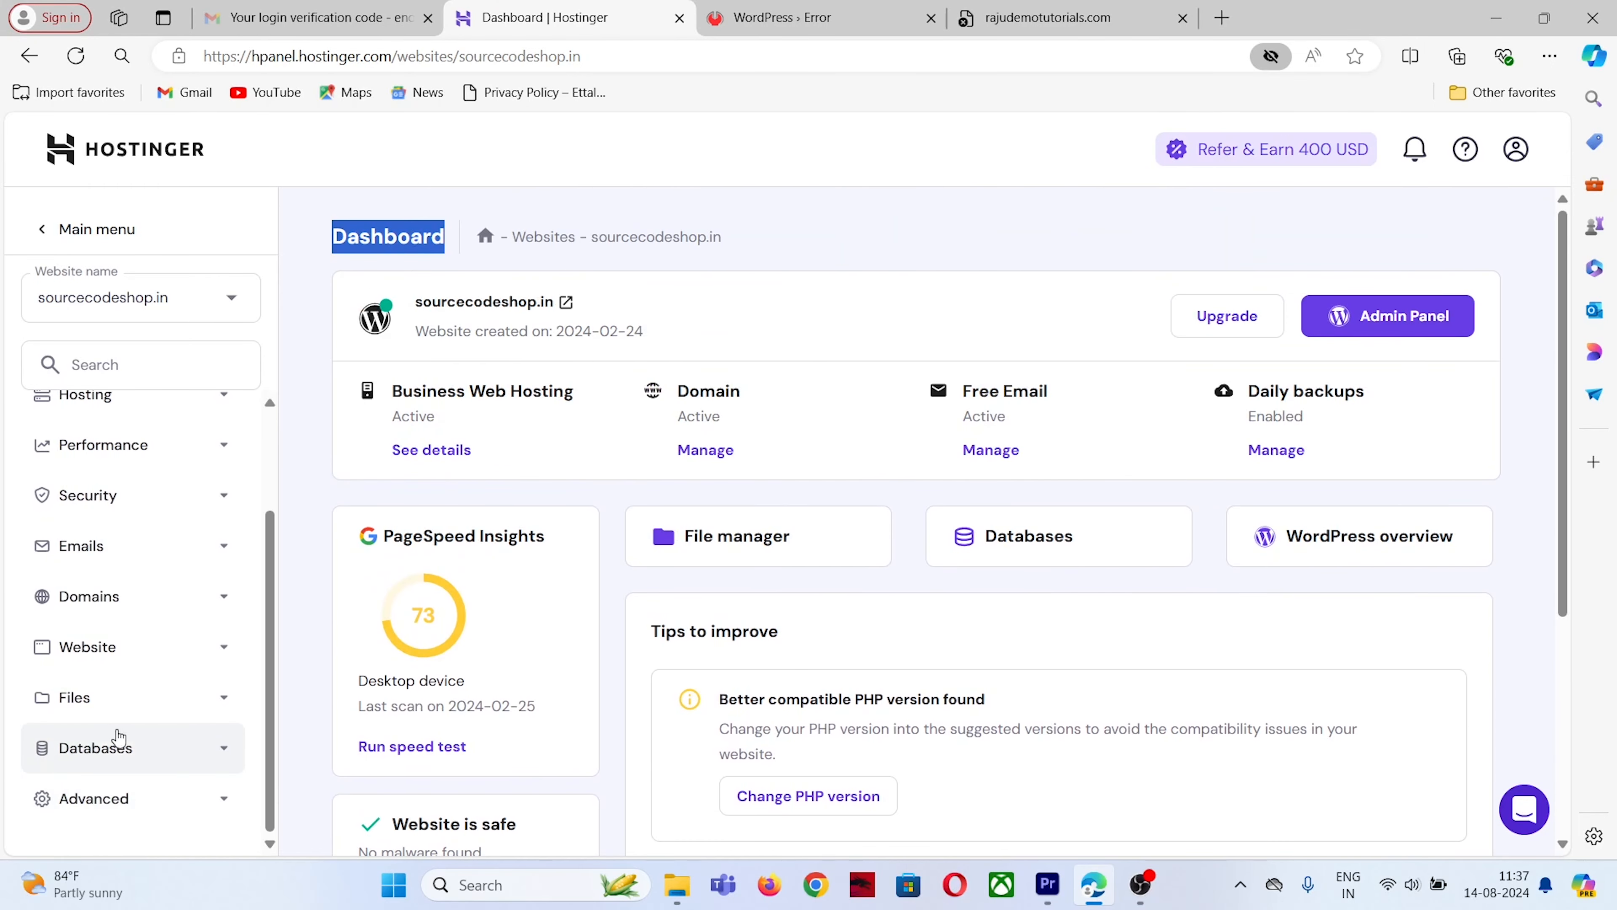
{"action": "left_click", "coordinate": [118, 696]}
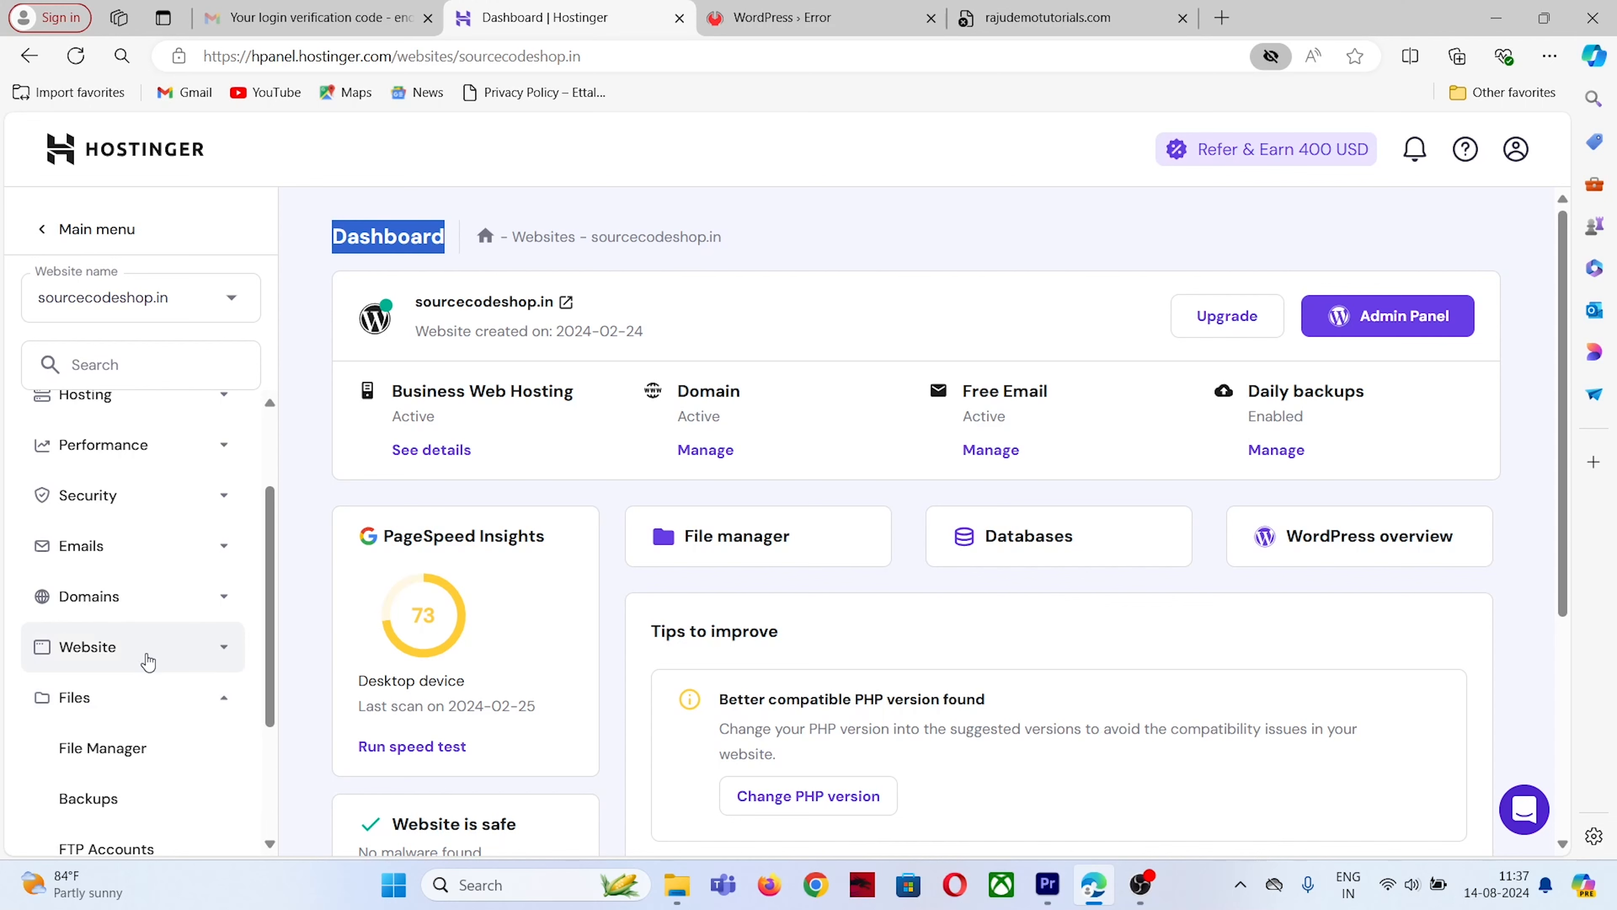
{"action": "scroll", "coordinate": [159, 497], "scroll_direction": "down", "scroll_amount": 3}
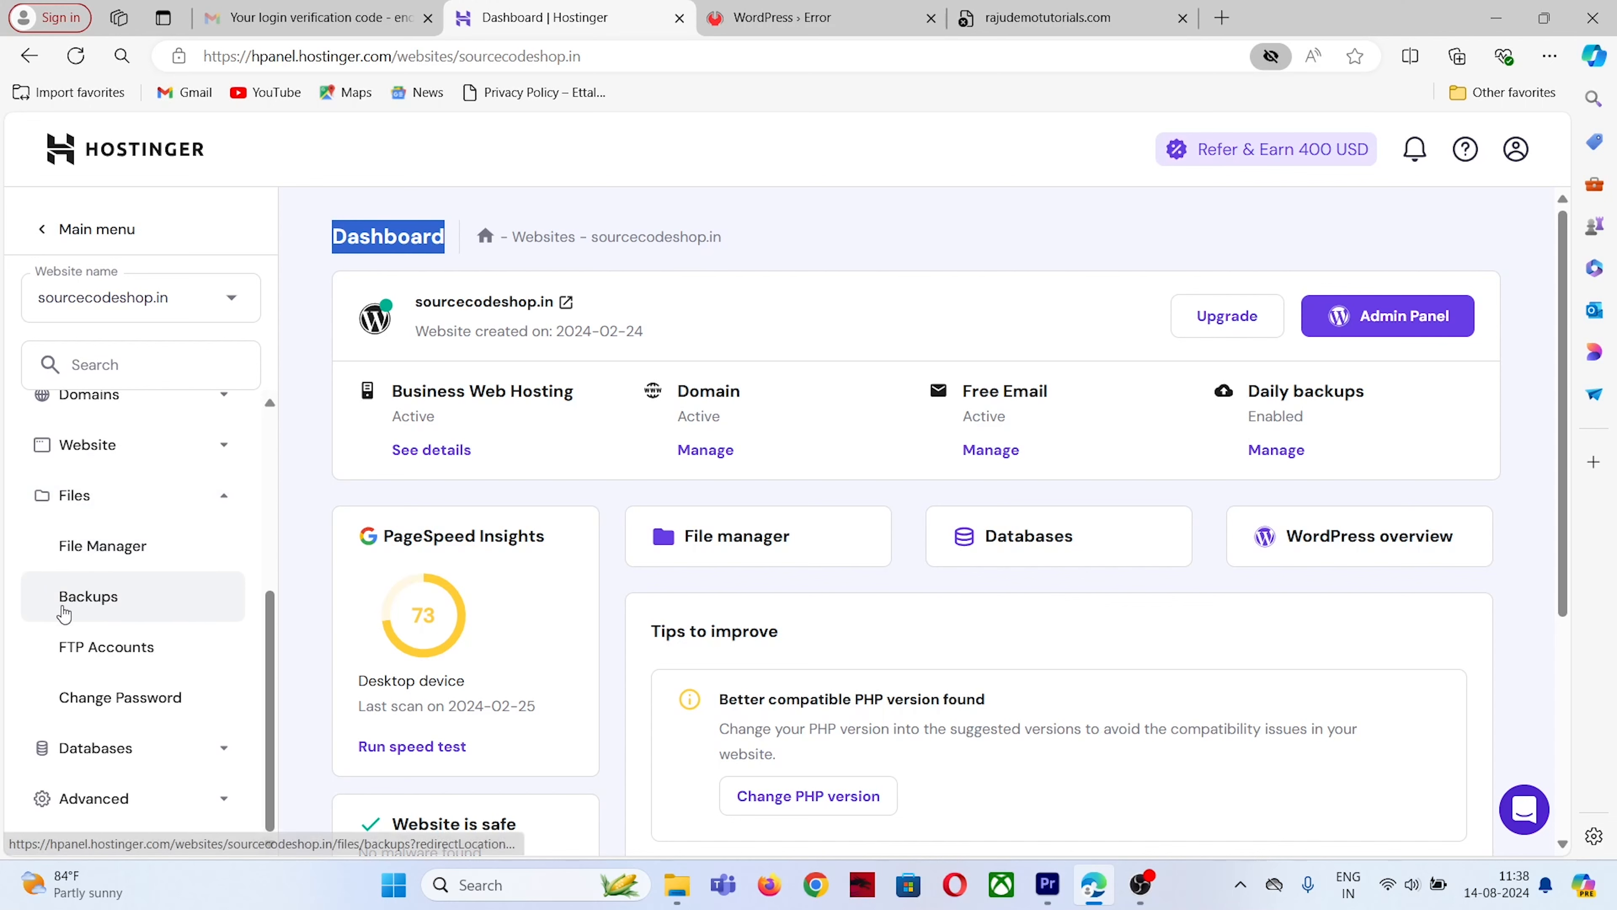
{"action": "left_click", "coordinate": [93, 605]}
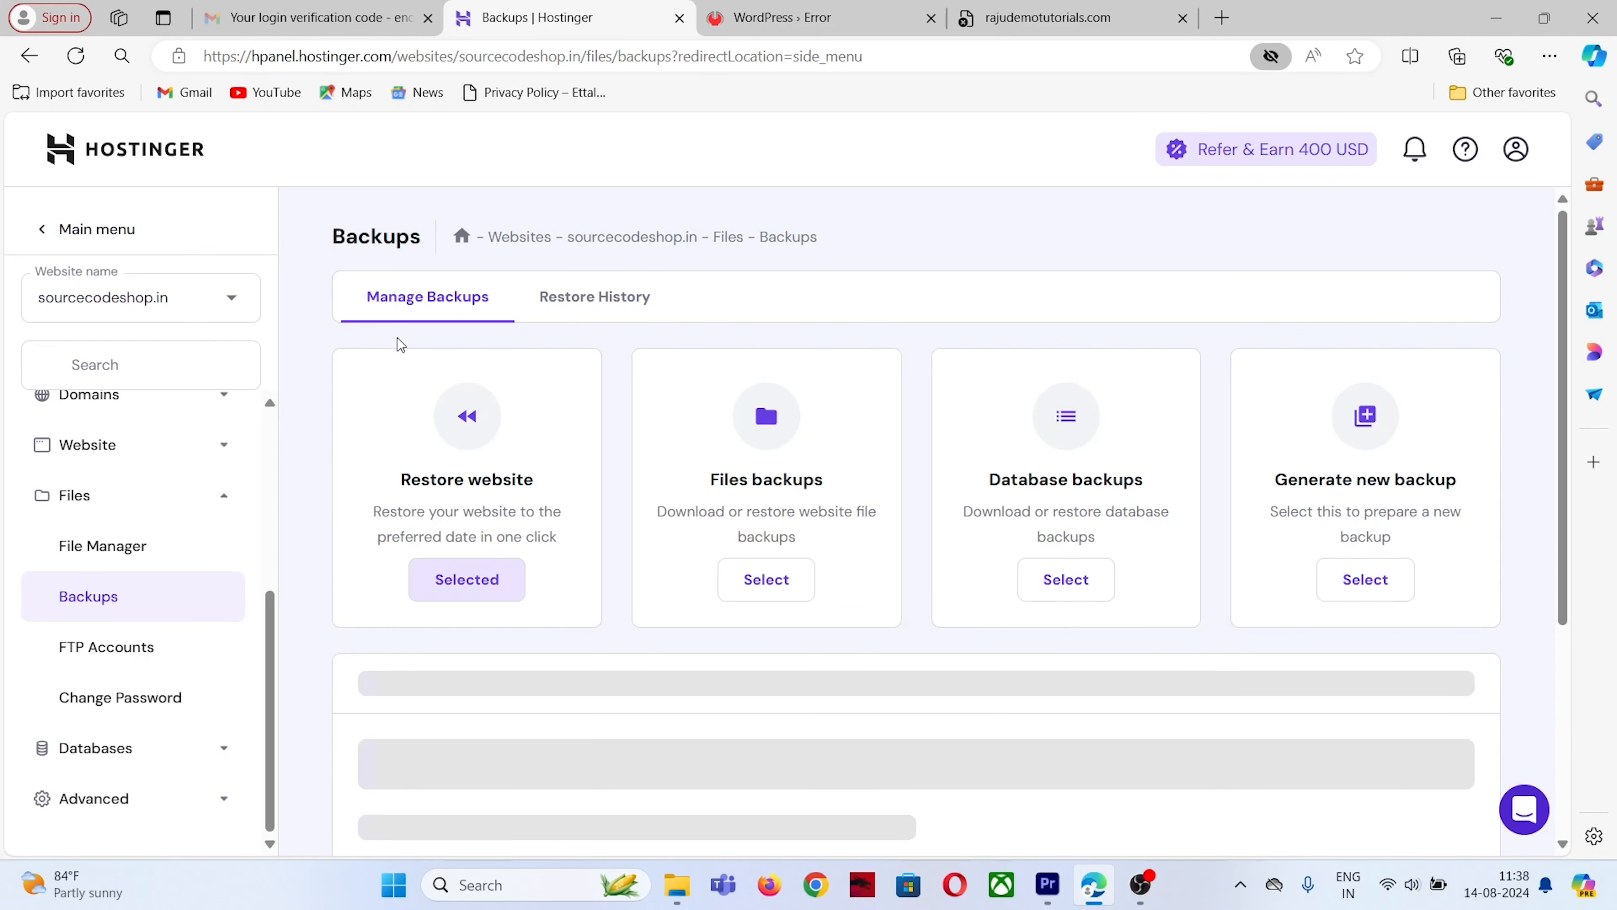
{"action": "left_click_drag", "start_coordinate": [329, 233], "coordinate": [509, 356]}
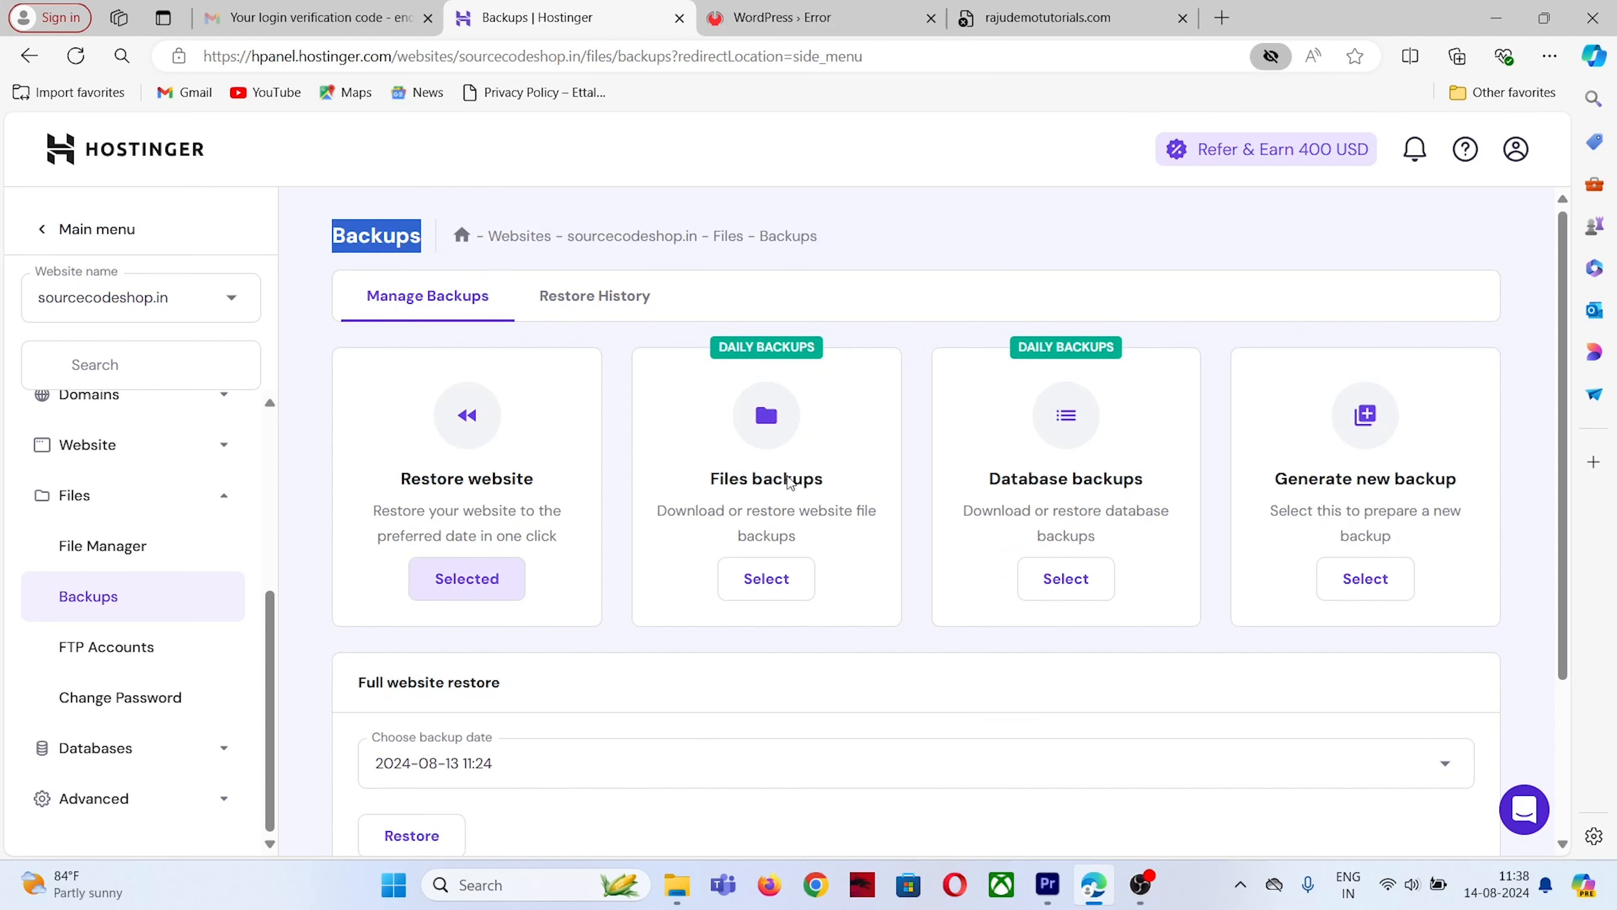
{"action": "scroll", "coordinate": [910, 462], "scroll_direction": "down", "scroll_amount": 3}
{"action": "scroll", "coordinate": [671, 433], "scroll_direction": "up", "scroll_amount": 2}
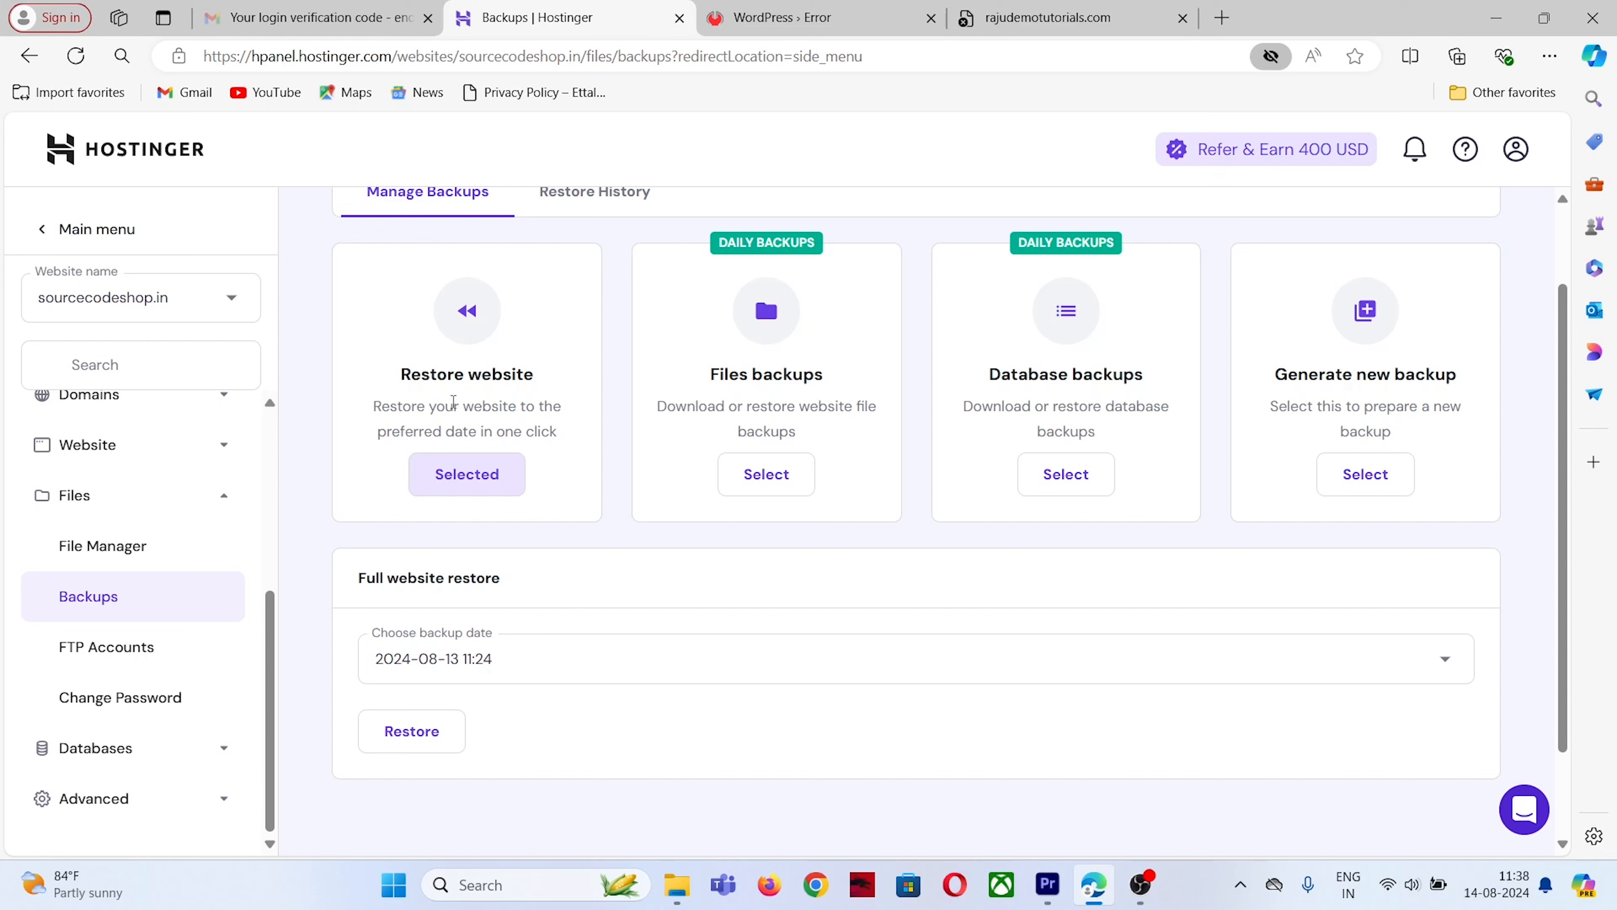
{"action": "left_click_drag", "start_coordinate": [367, 385], "coordinate": [559, 387]}
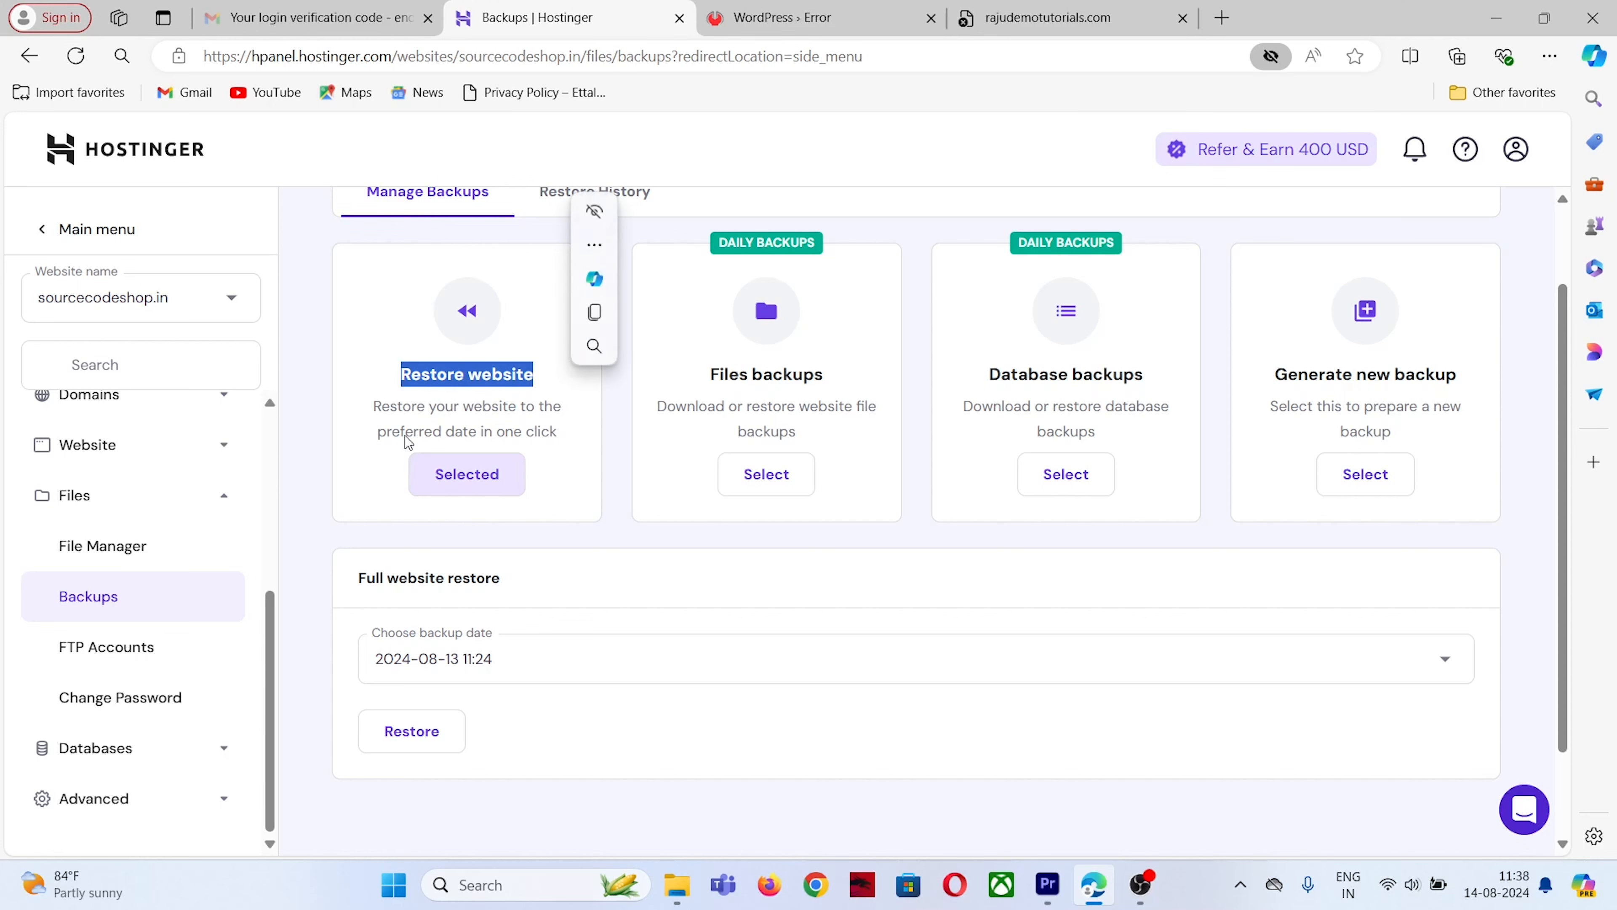
{"action": "scroll", "coordinate": [484, 491], "scroll_direction": "down", "scroll_amount": 2}
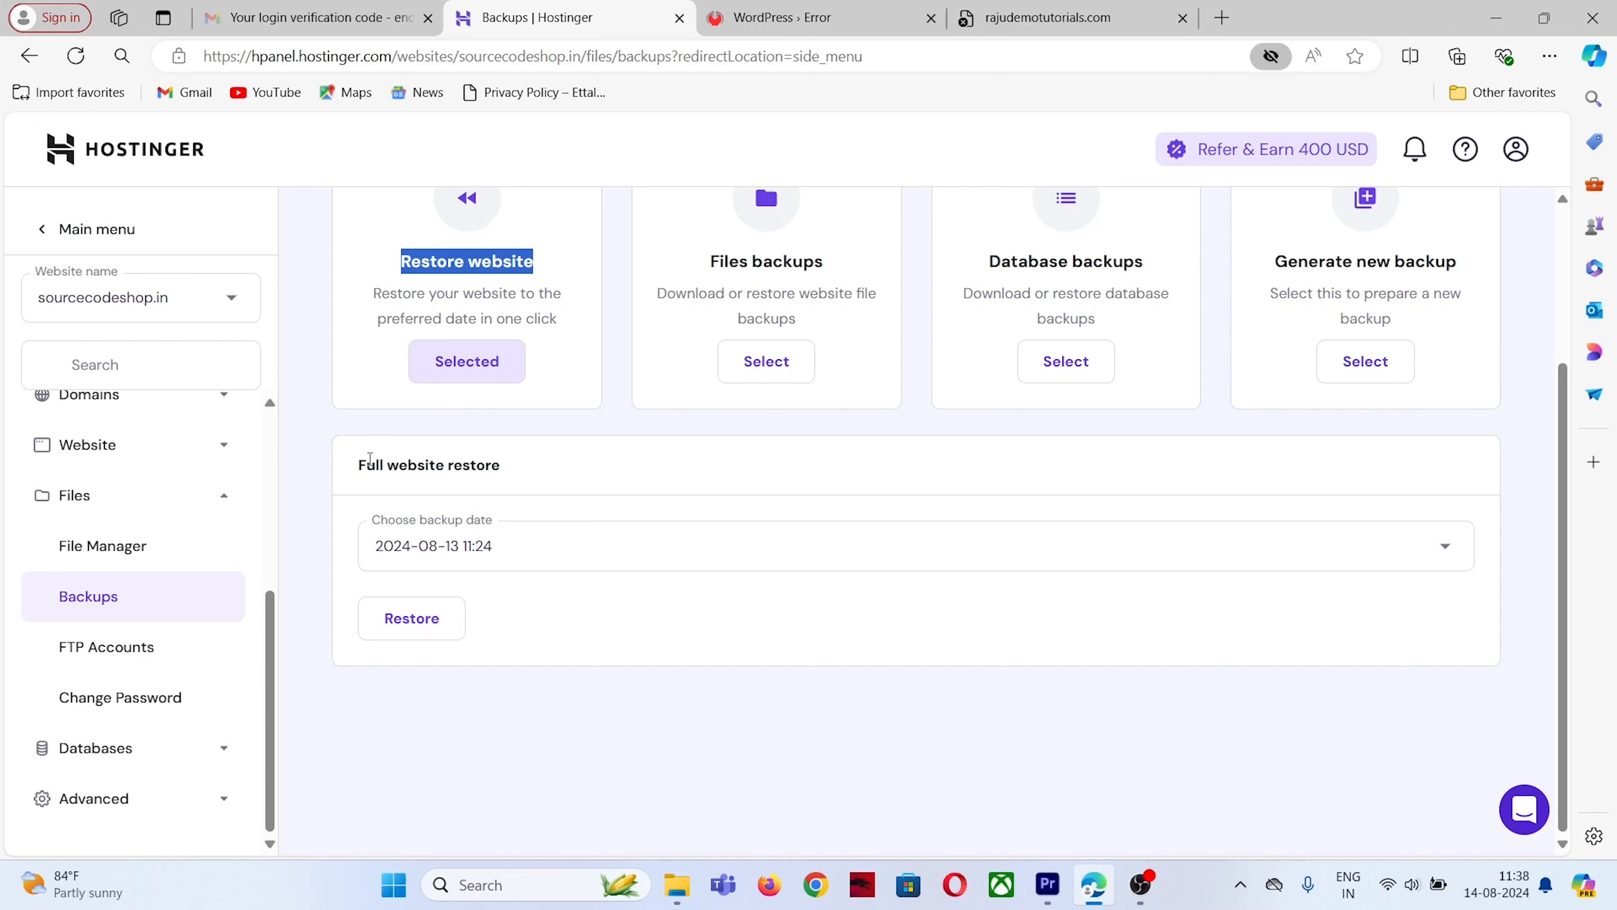
{"action": "left_click_drag", "start_coordinate": [357, 464], "coordinate": [503, 470]}
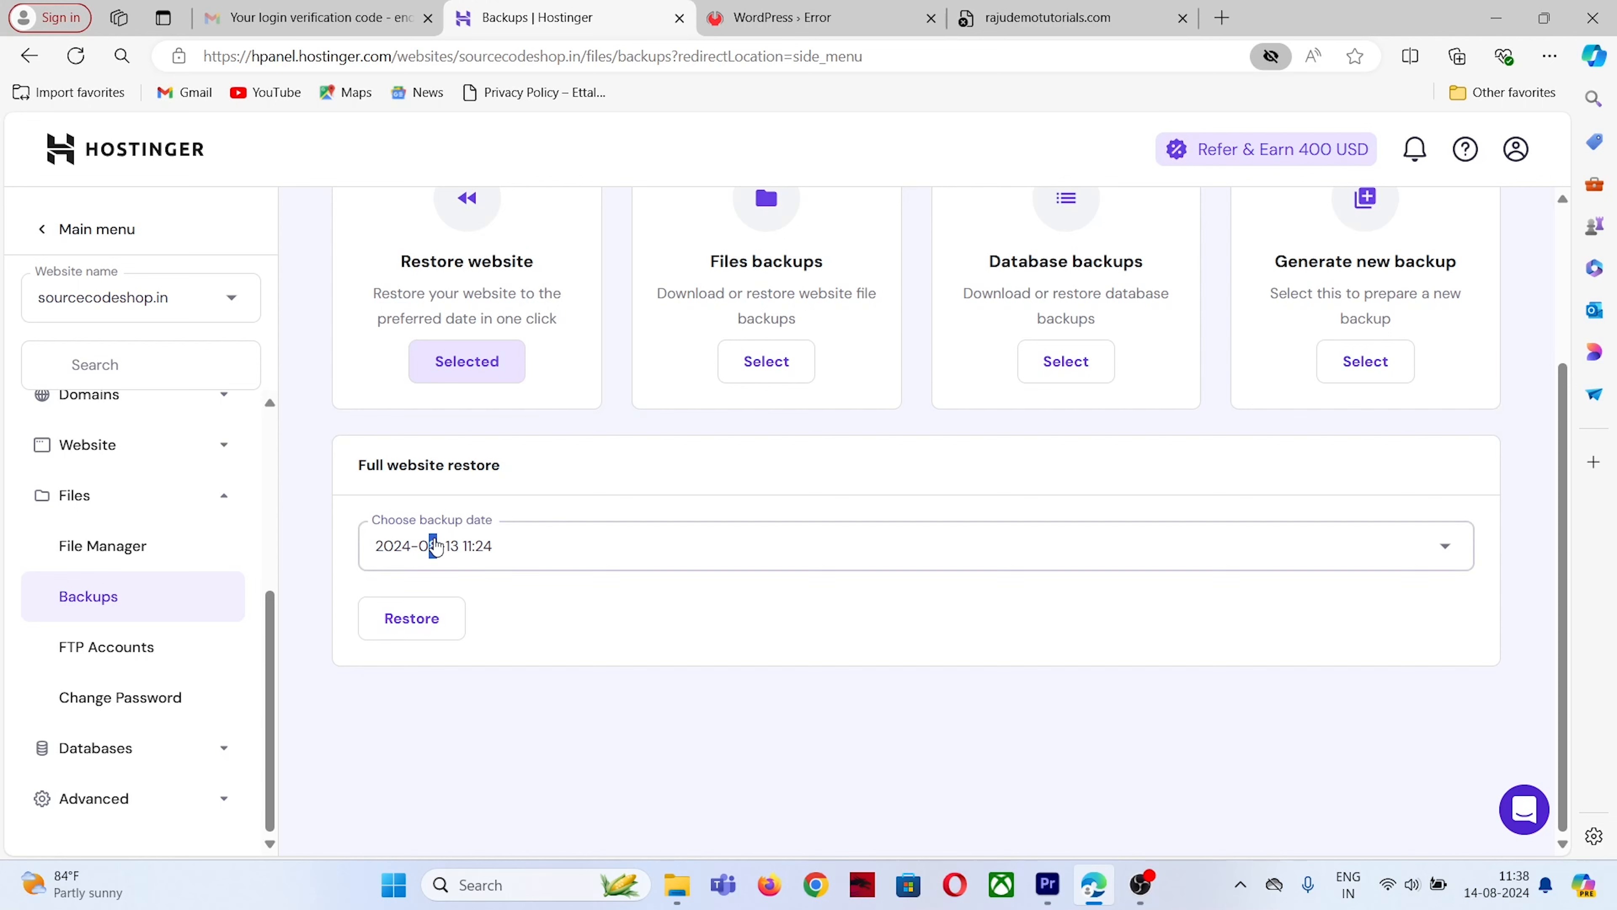
{"action": "left_click", "coordinate": [432, 545]}
{"action": "scroll", "coordinate": [452, 663], "scroll_direction": "down", "scroll_amount": 6}
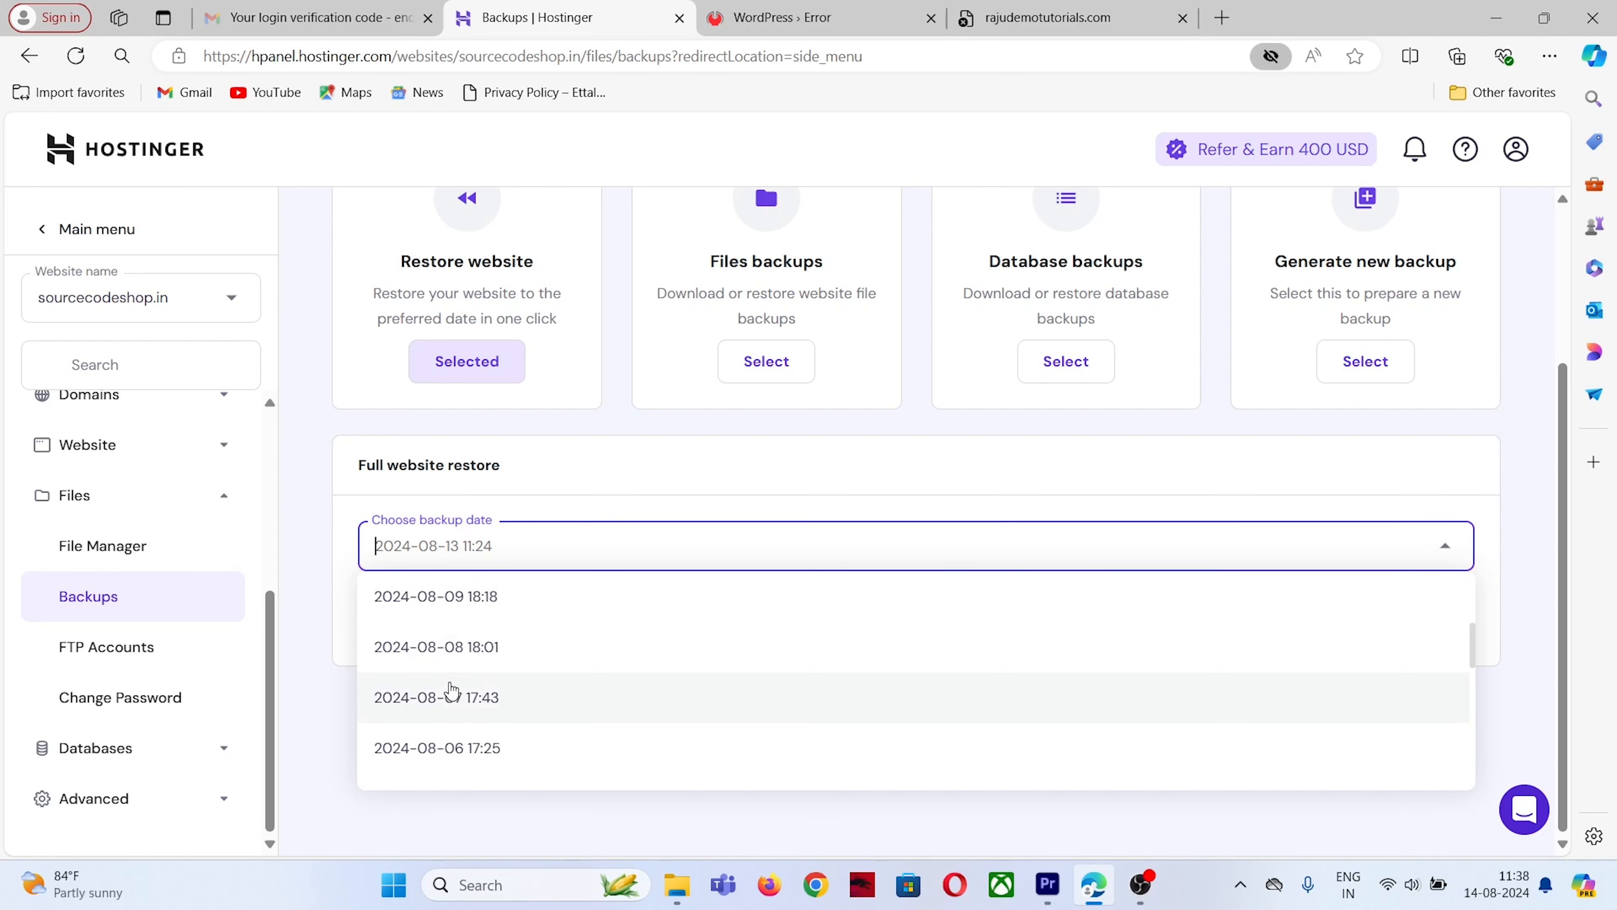
{"action": "scroll", "coordinate": [453, 739], "scroll_direction": "down", "scroll_amount": 2}
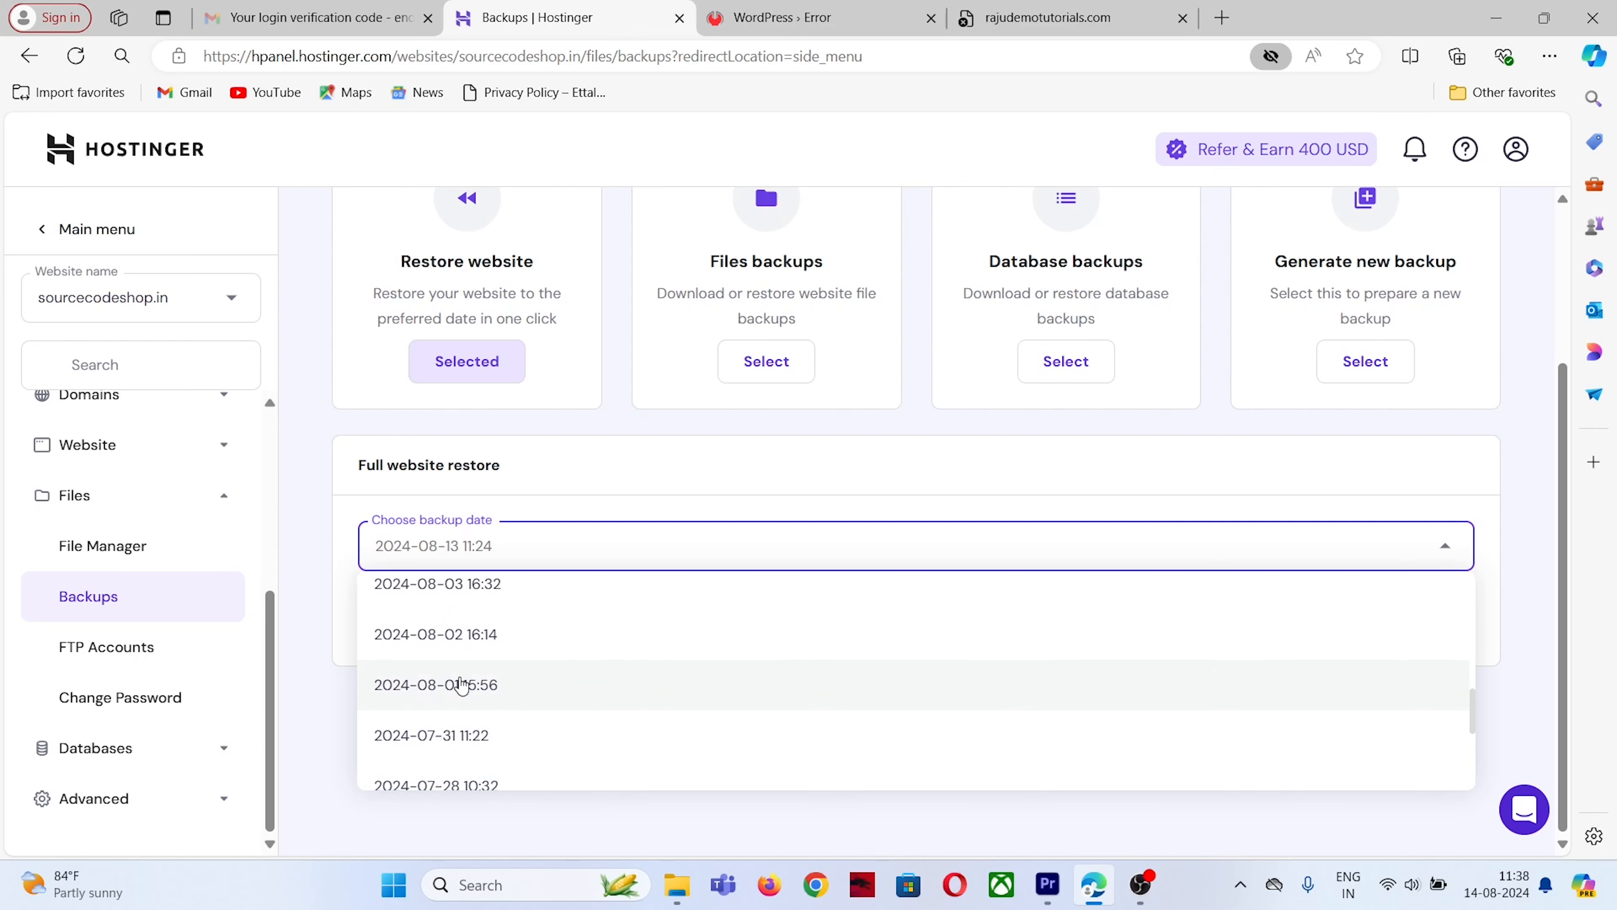
{"action": "scroll", "coordinate": [459, 677], "scroll_direction": "up", "scroll_amount": 5}
{"action": "scroll", "coordinate": [457, 675], "scroll_direction": "up", "scroll_amount": 5}
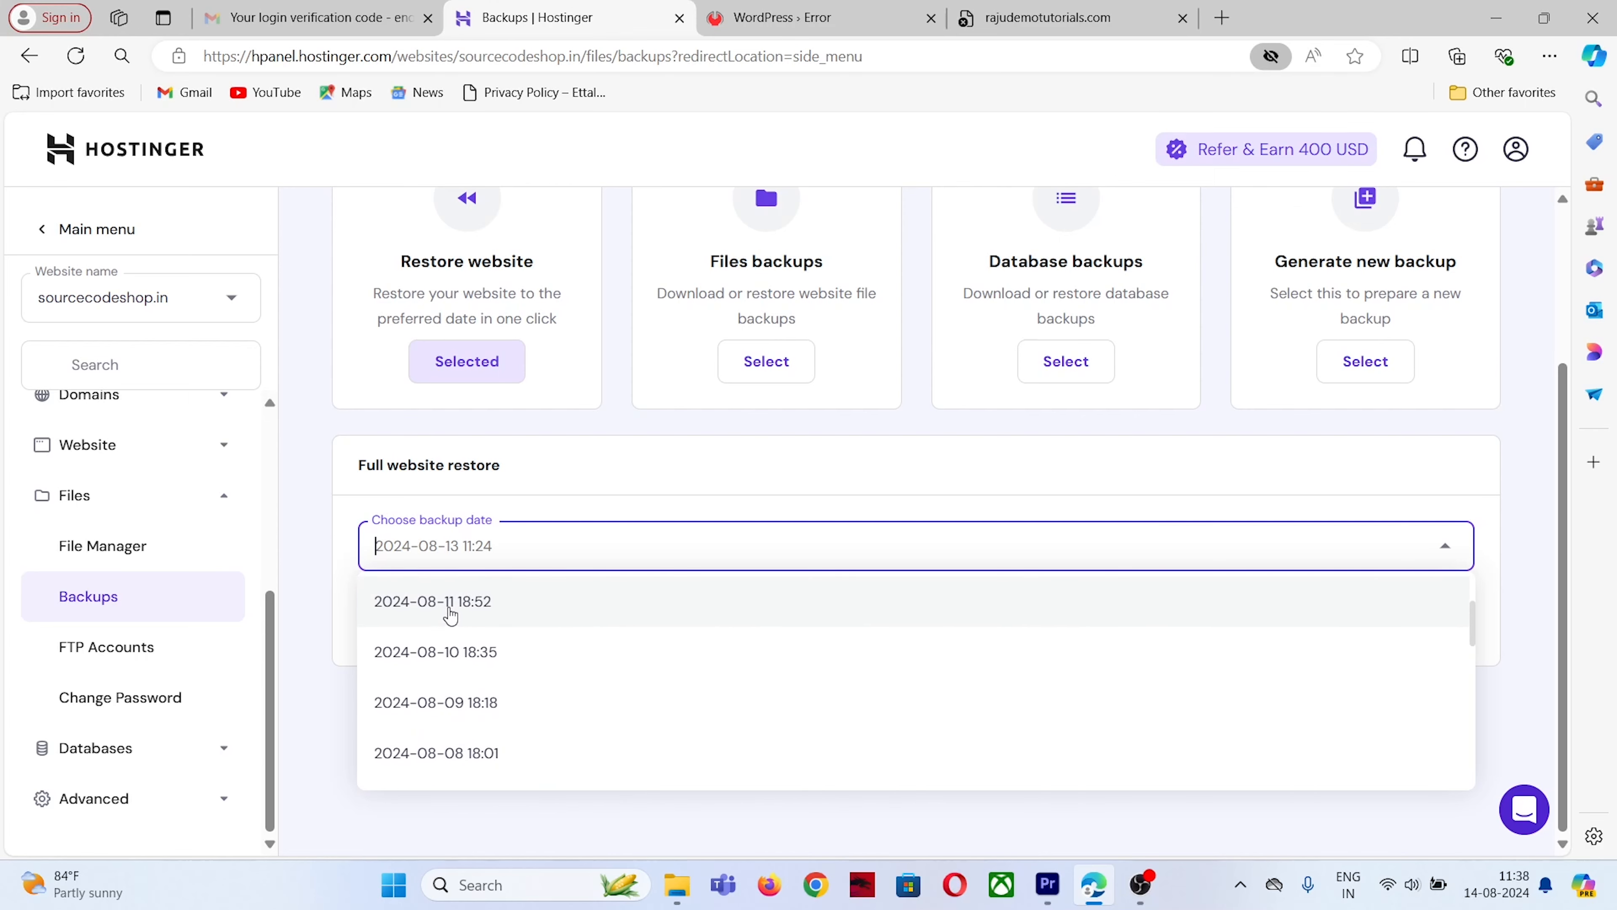
{"action": "left_click", "coordinate": [455, 705]}
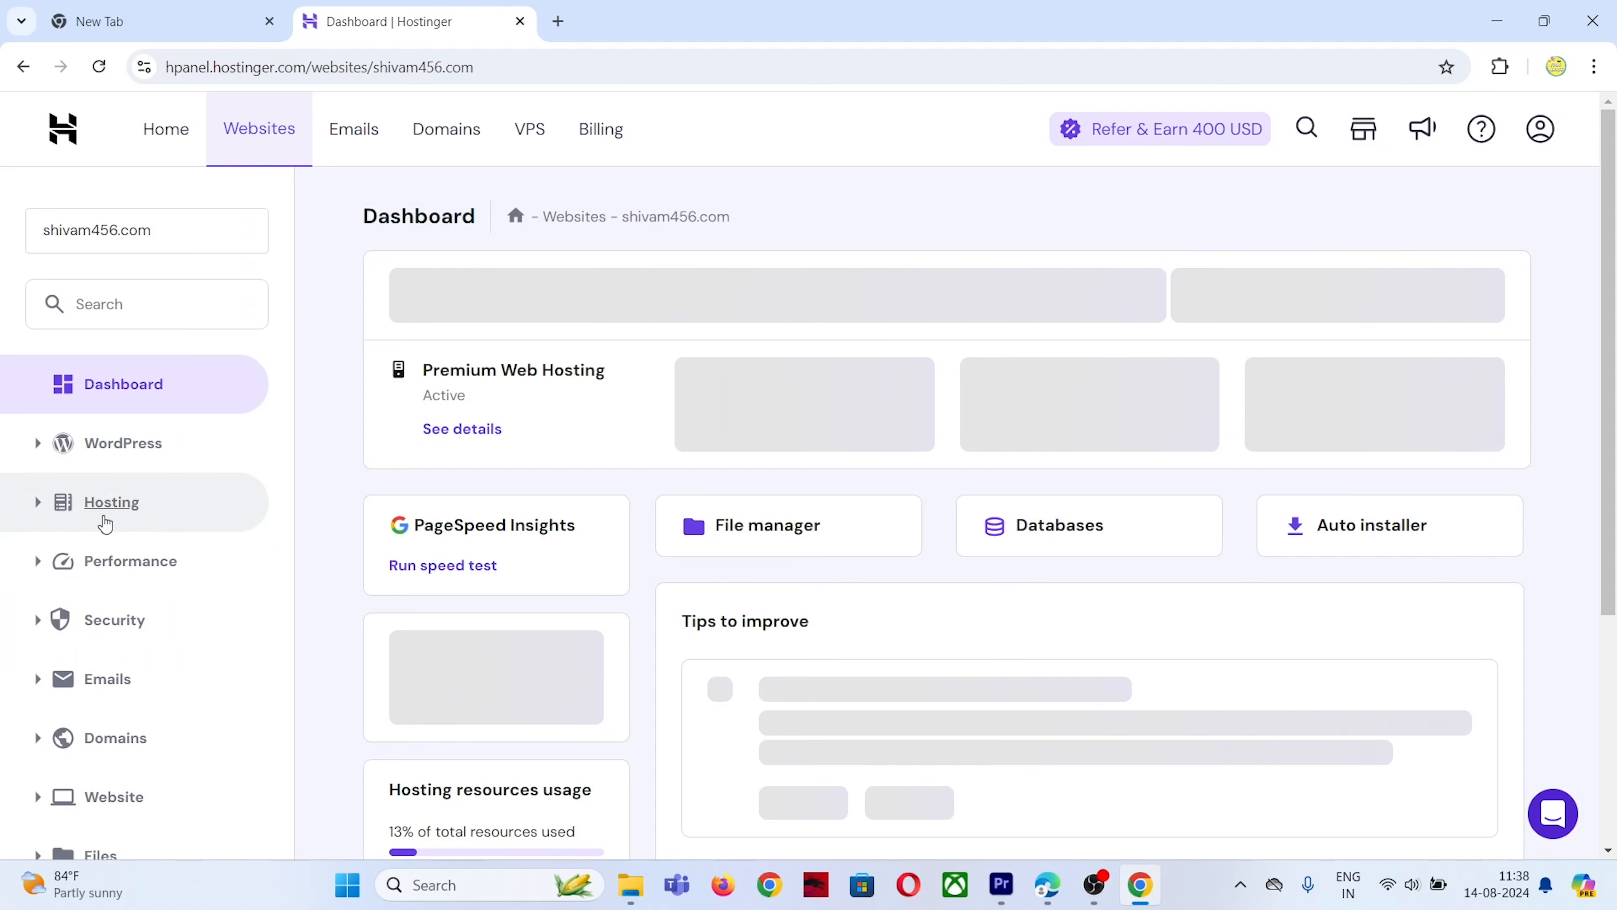
Step: Open the Backups page for shivam456.com from the site's file tools in Chrome
{"action": "scroll", "coordinate": [105, 524], "scroll_direction": "down", "scroll_amount": 5}
{"action": "left_click", "coordinate": [118, 548]}
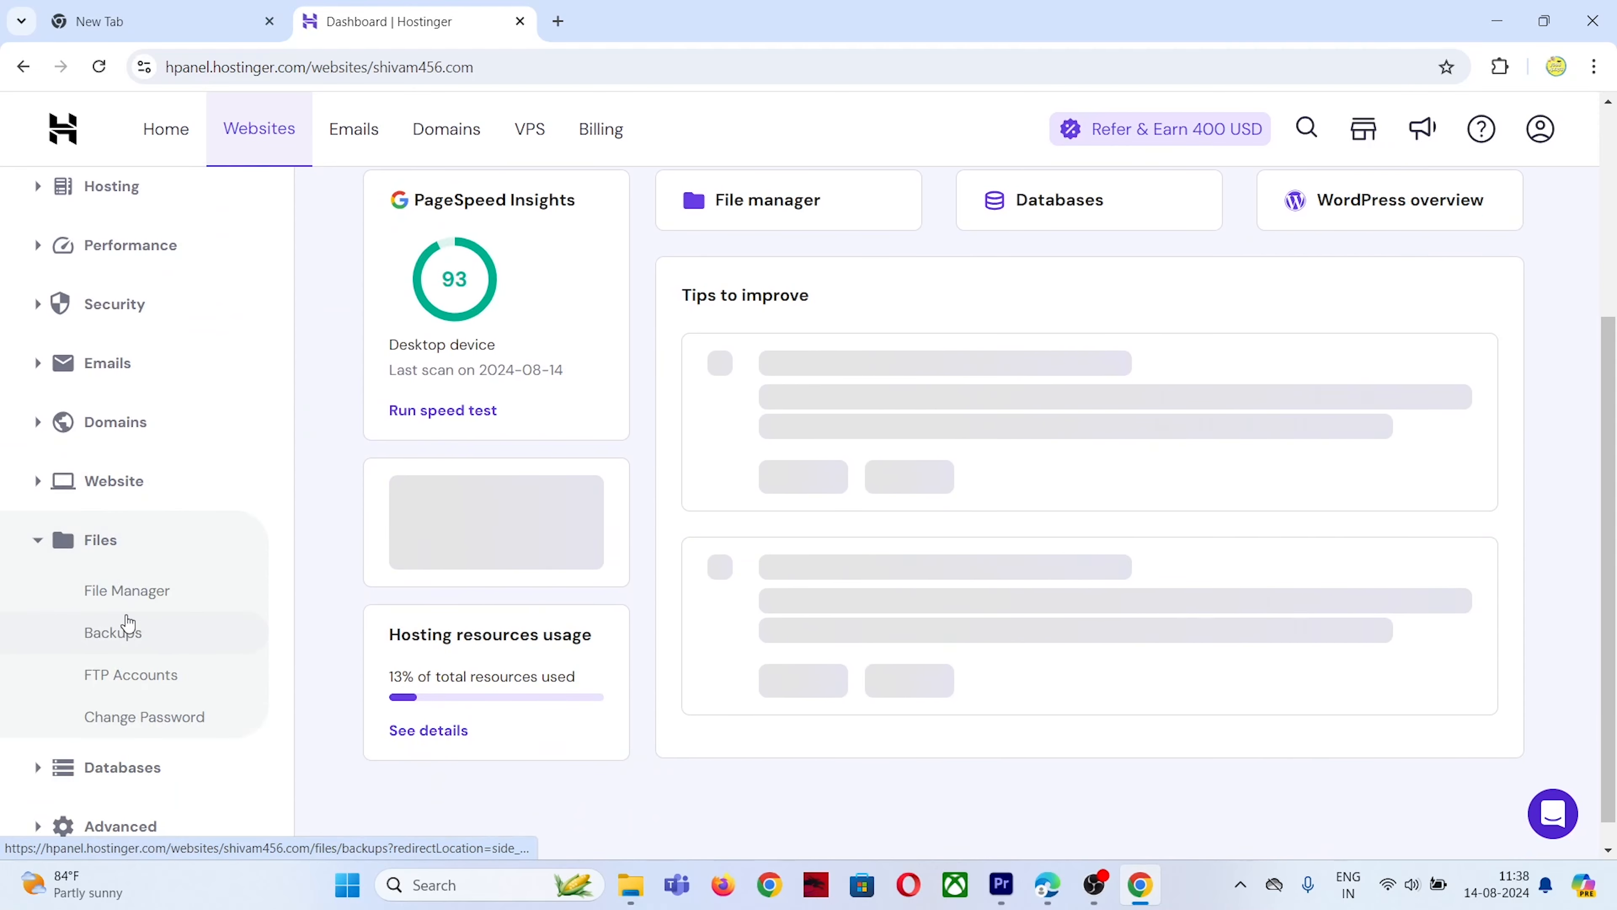
{"action": "left_click", "coordinate": [120, 630]}
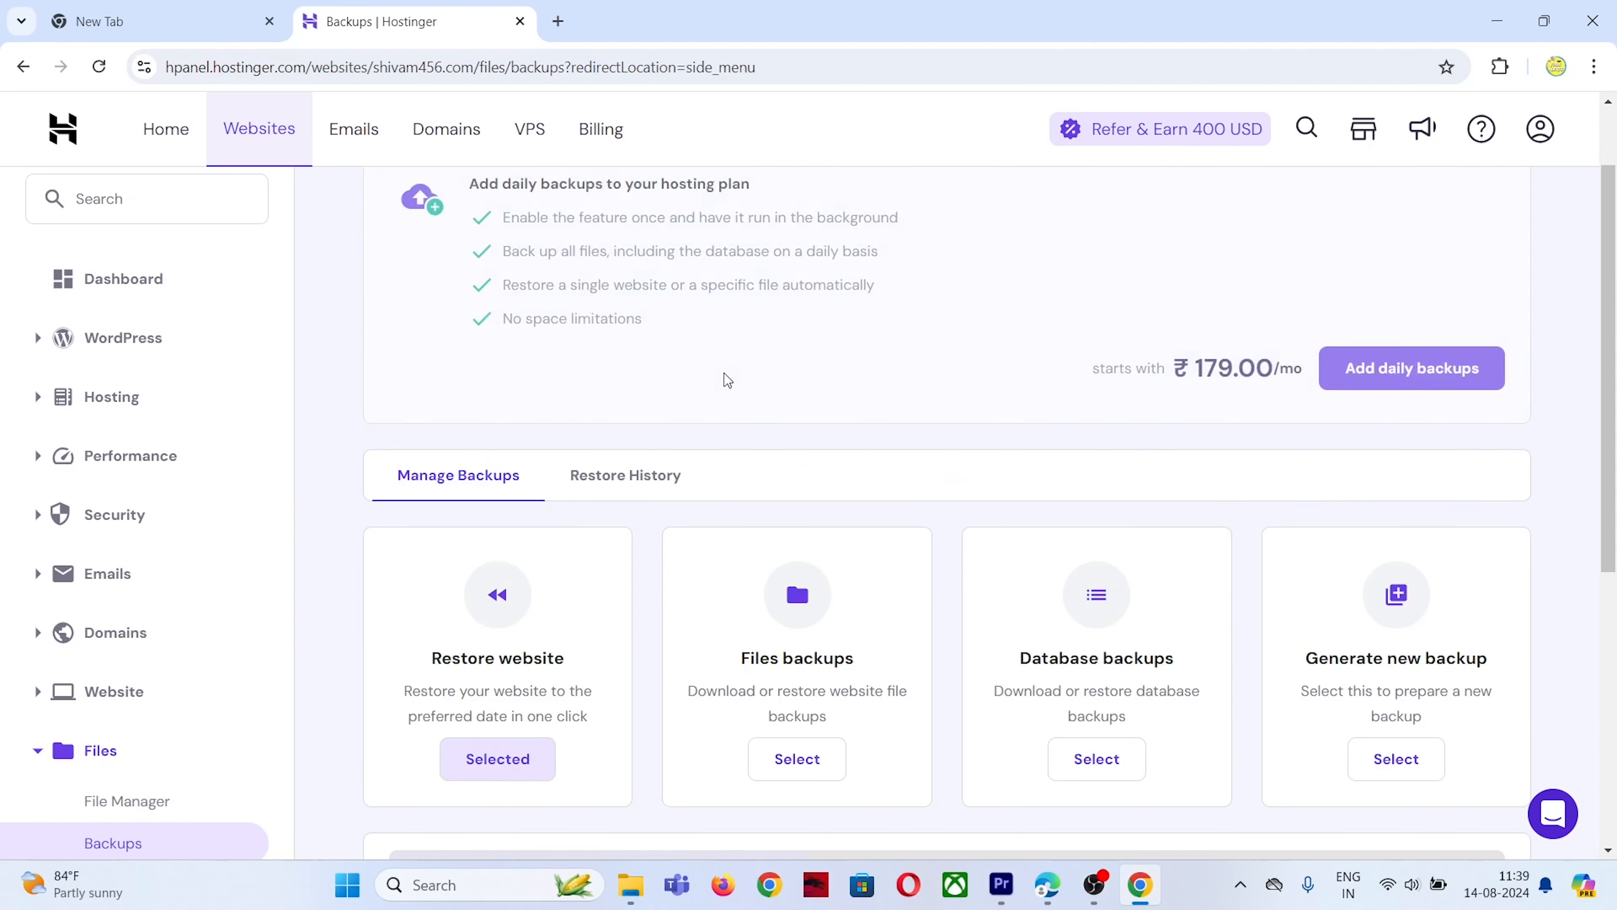
{"action": "scroll", "coordinate": [688, 414], "scroll_direction": "down", "scroll_amount": 6}
{"action": "left_click", "coordinate": [560, 554]}
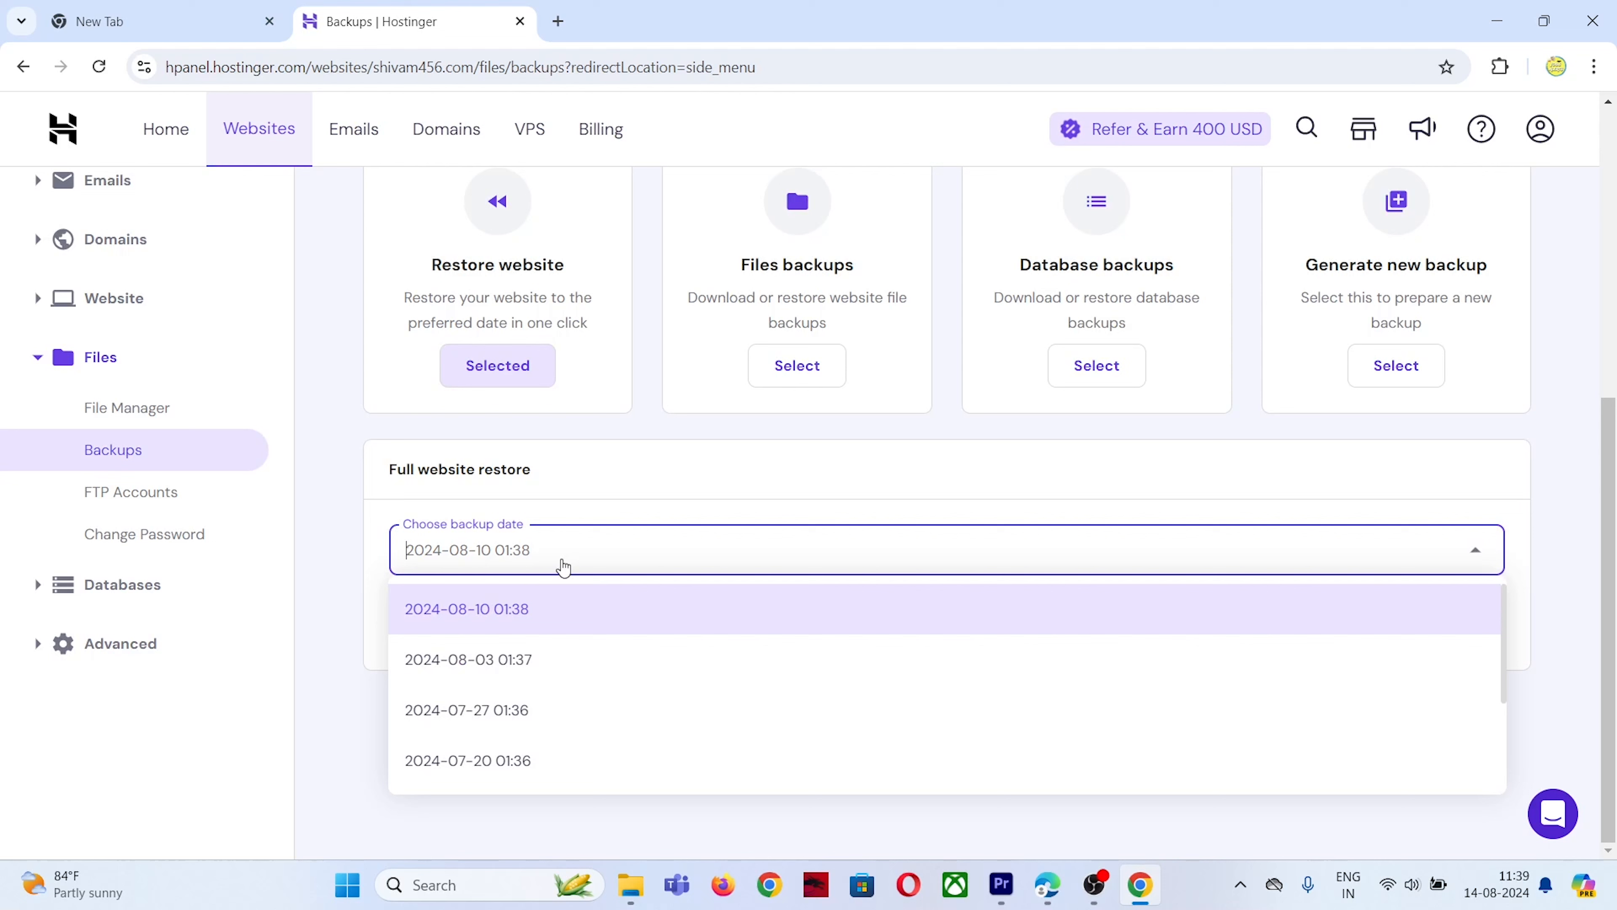
{"action": "scroll", "coordinate": [508, 675], "scroll_direction": "down", "scroll_amount": 3}
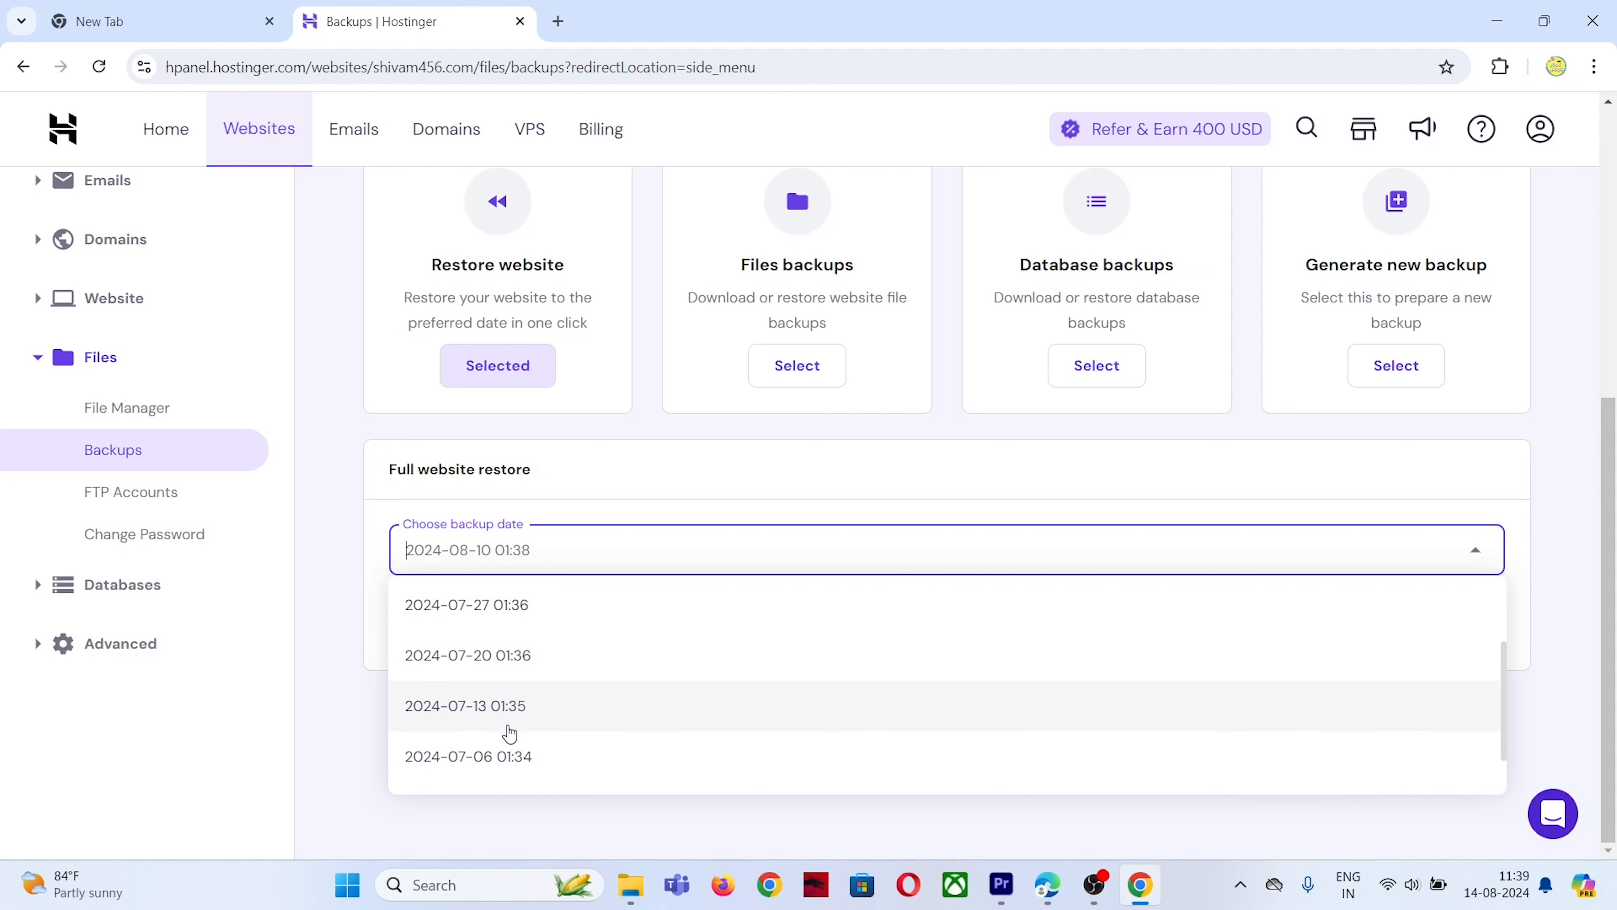
{"action": "key", "text": "alt+Tab"}
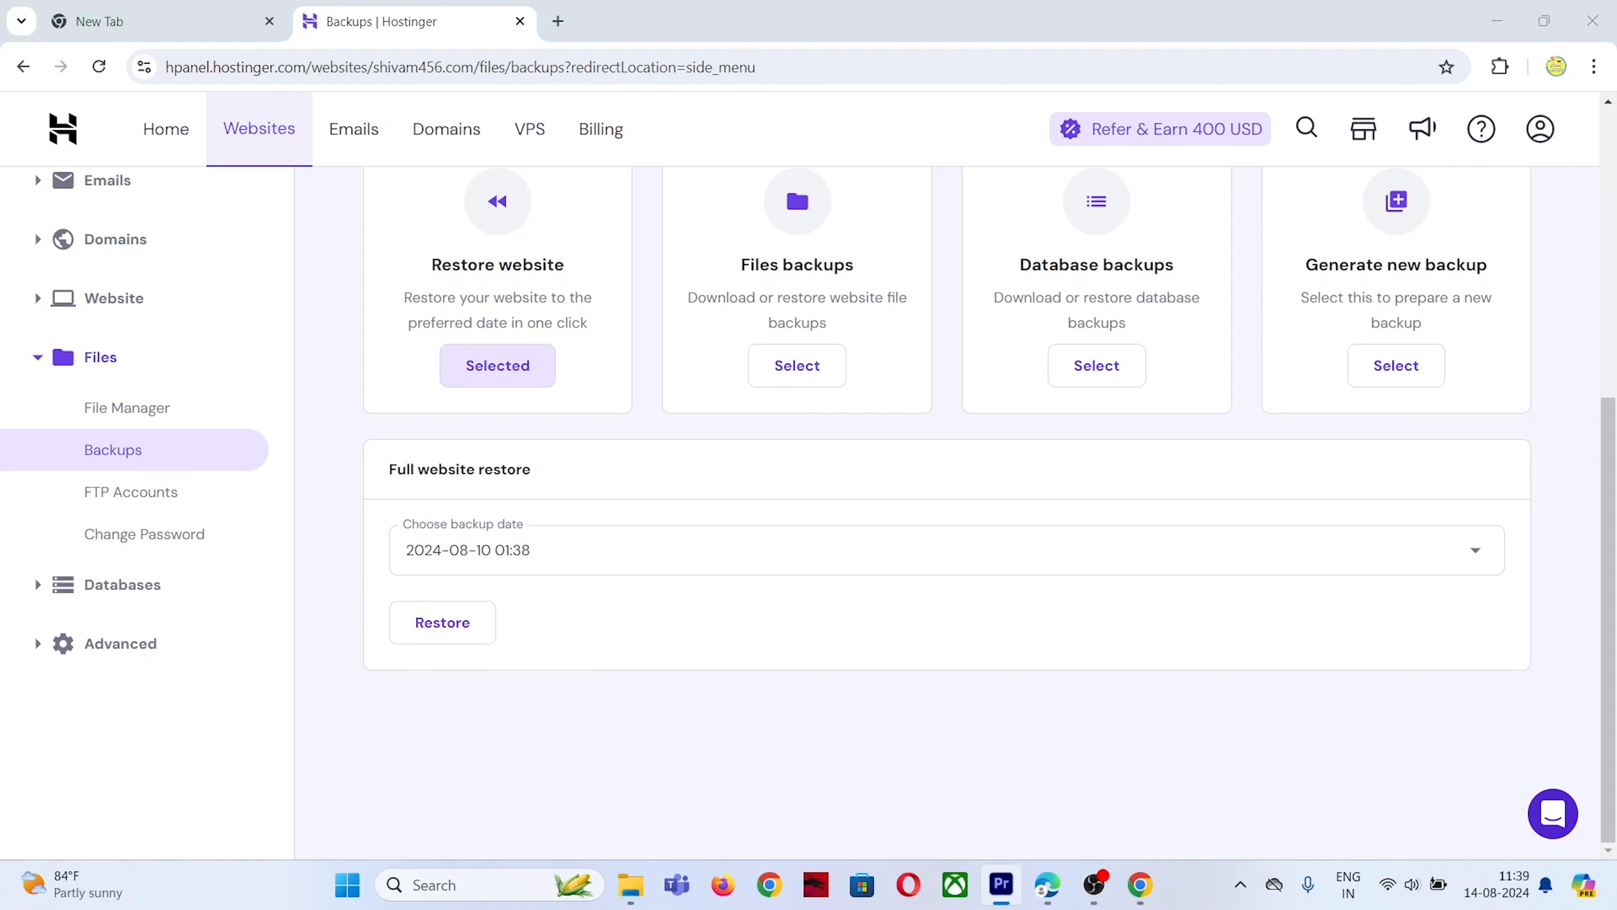
{"action": "left_click", "coordinate": [552, 558]}
{"action": "scroll", "coordinate": [529, 701], "scroll_direction": "down", "scroll_amount": 1}
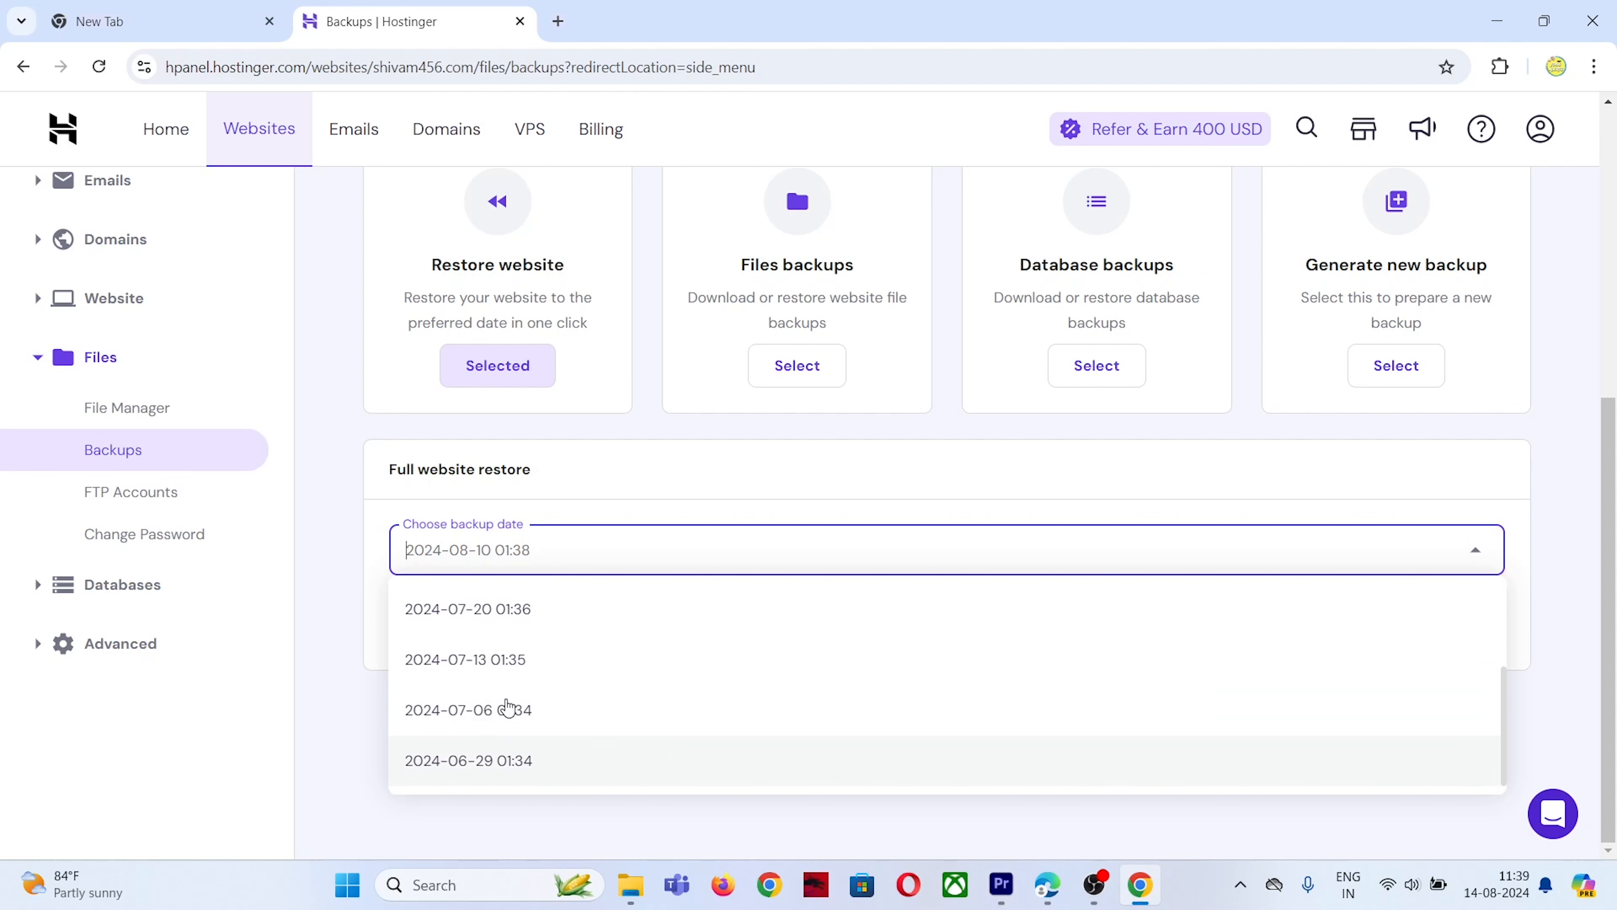
{"action": "scroll", "coordinate": [468, 679], "scroll_direction": "up", "scroll_amount": 3}
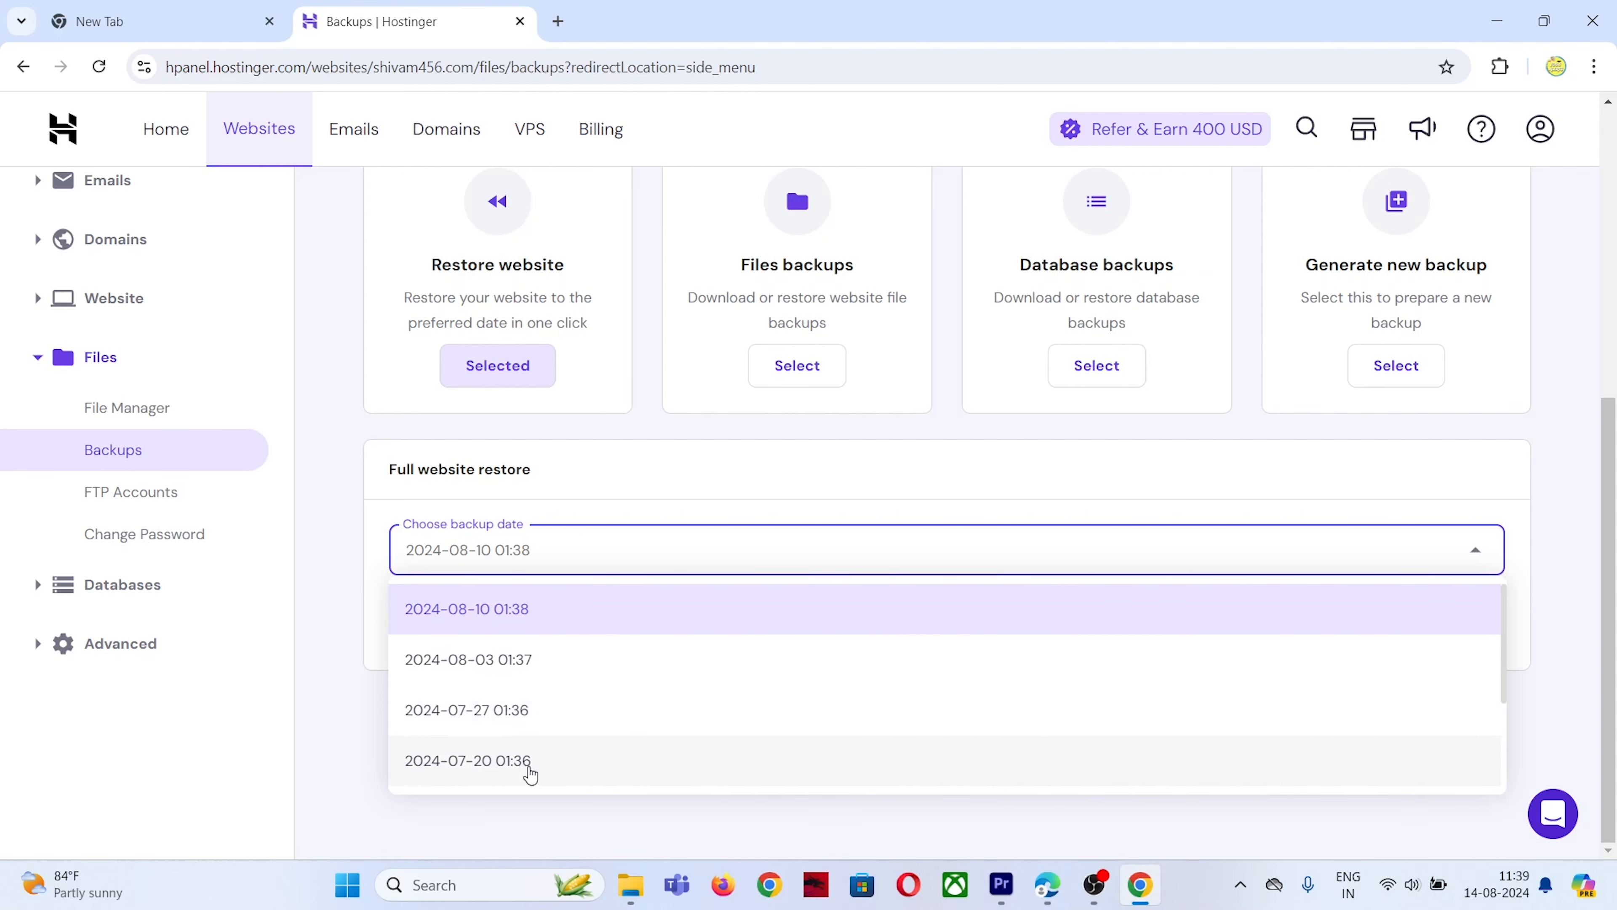
{"action": "left_click", "coordinate": [476, 678]}
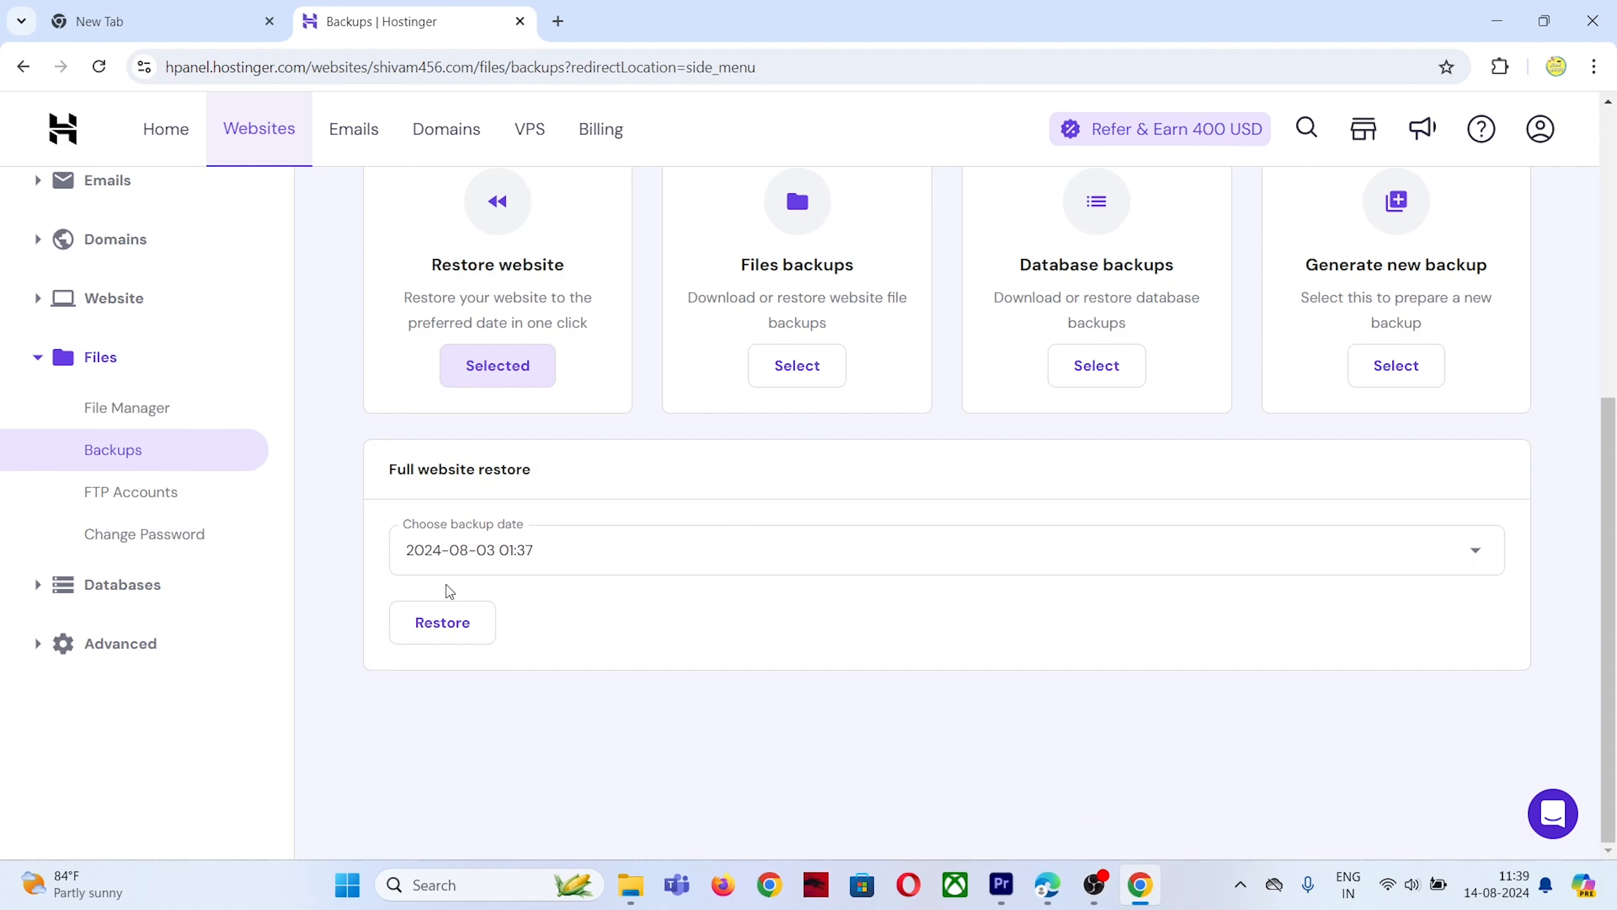
{"action": "scroll", "coordinate": [604, 497], "scroll_direction": "up", "scroll_amount": 2}
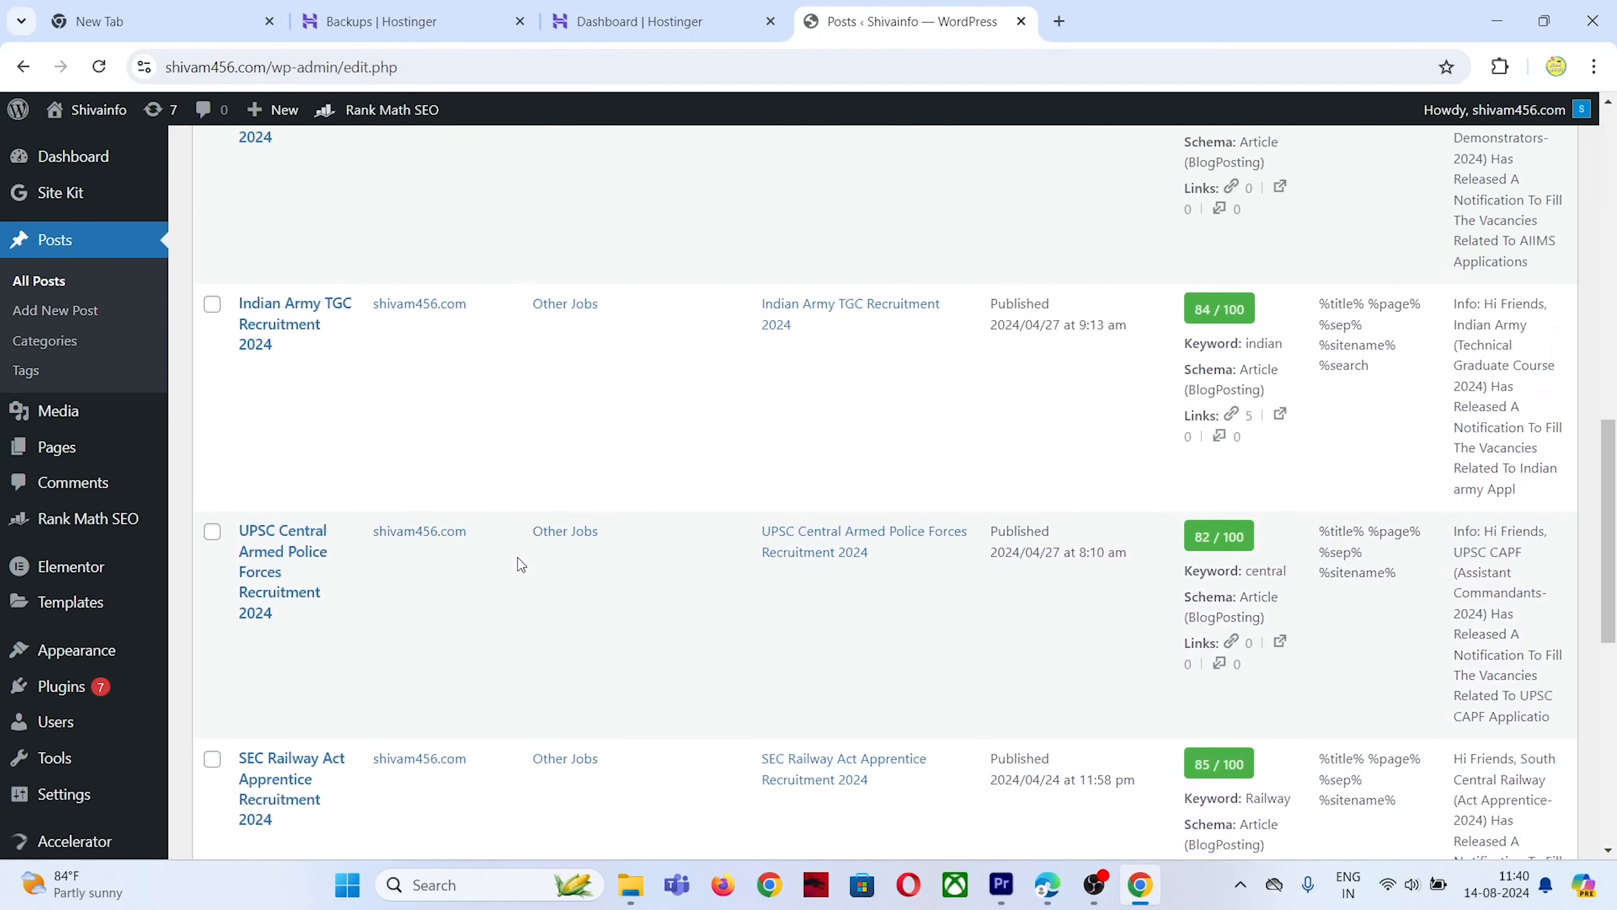
Step: Check the newest entries and their publication dates in the WordPress posts list of shivam456.com
{"action": "scroll", "coordinate": [516, 560], "scroll_direction": "up", "scroll_amount": 5}
{"action": "scroll", "coordinate": [518, 558], "scroll_direction": "up", "scroll_amount": 8}
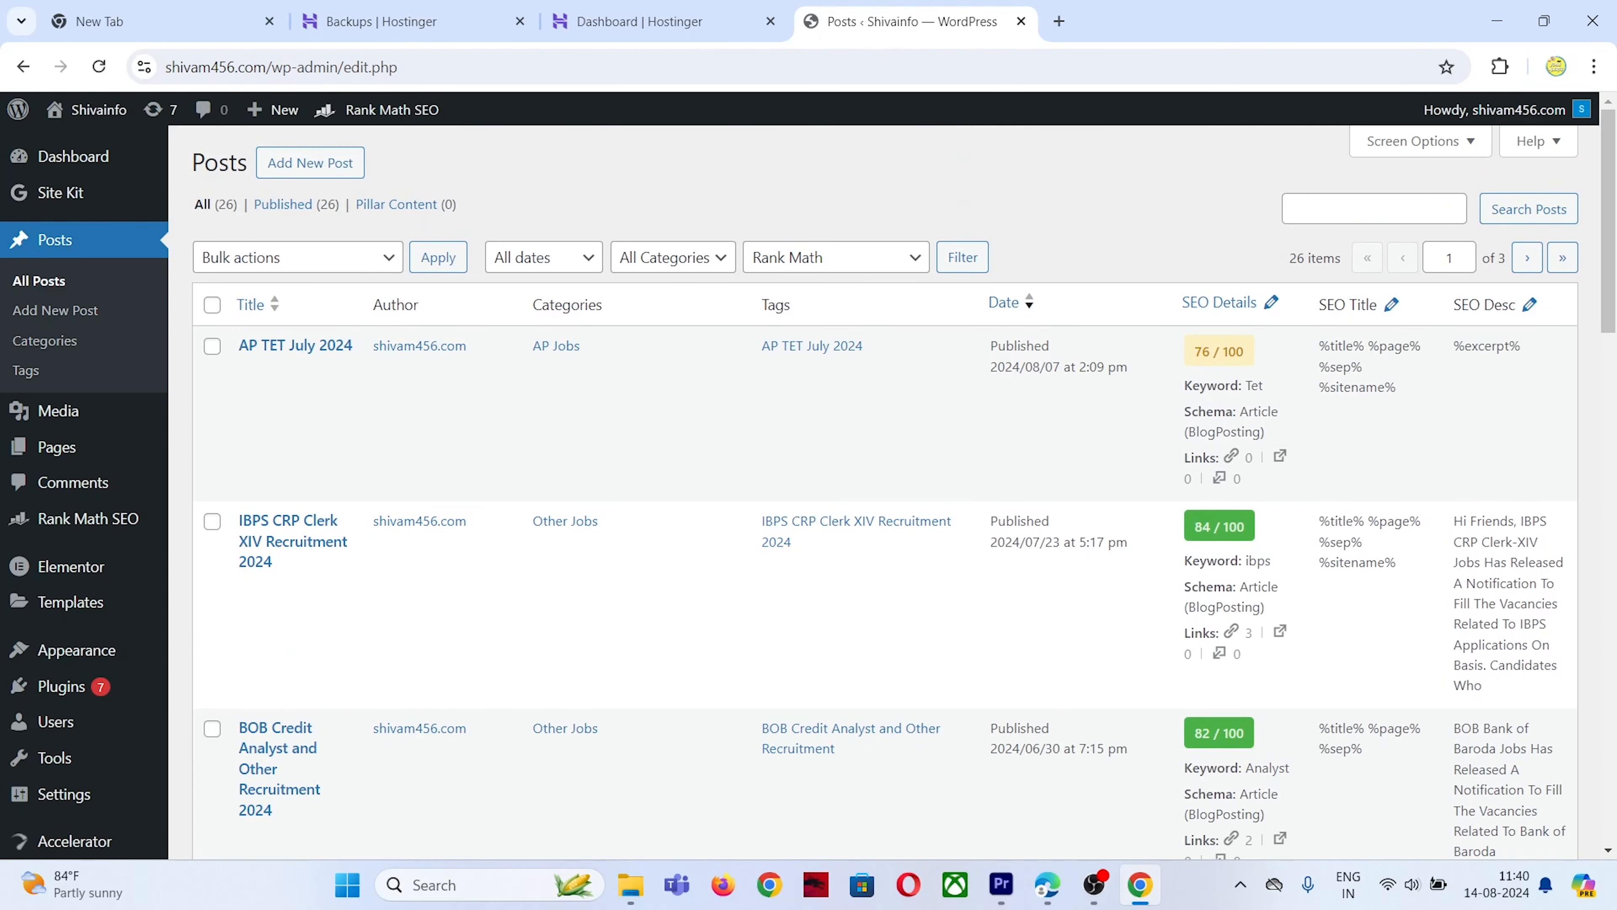
{"action": "key", "text": "alt+Tab"}
{"action": "mouse_move", "coordinate": [412, 358]}
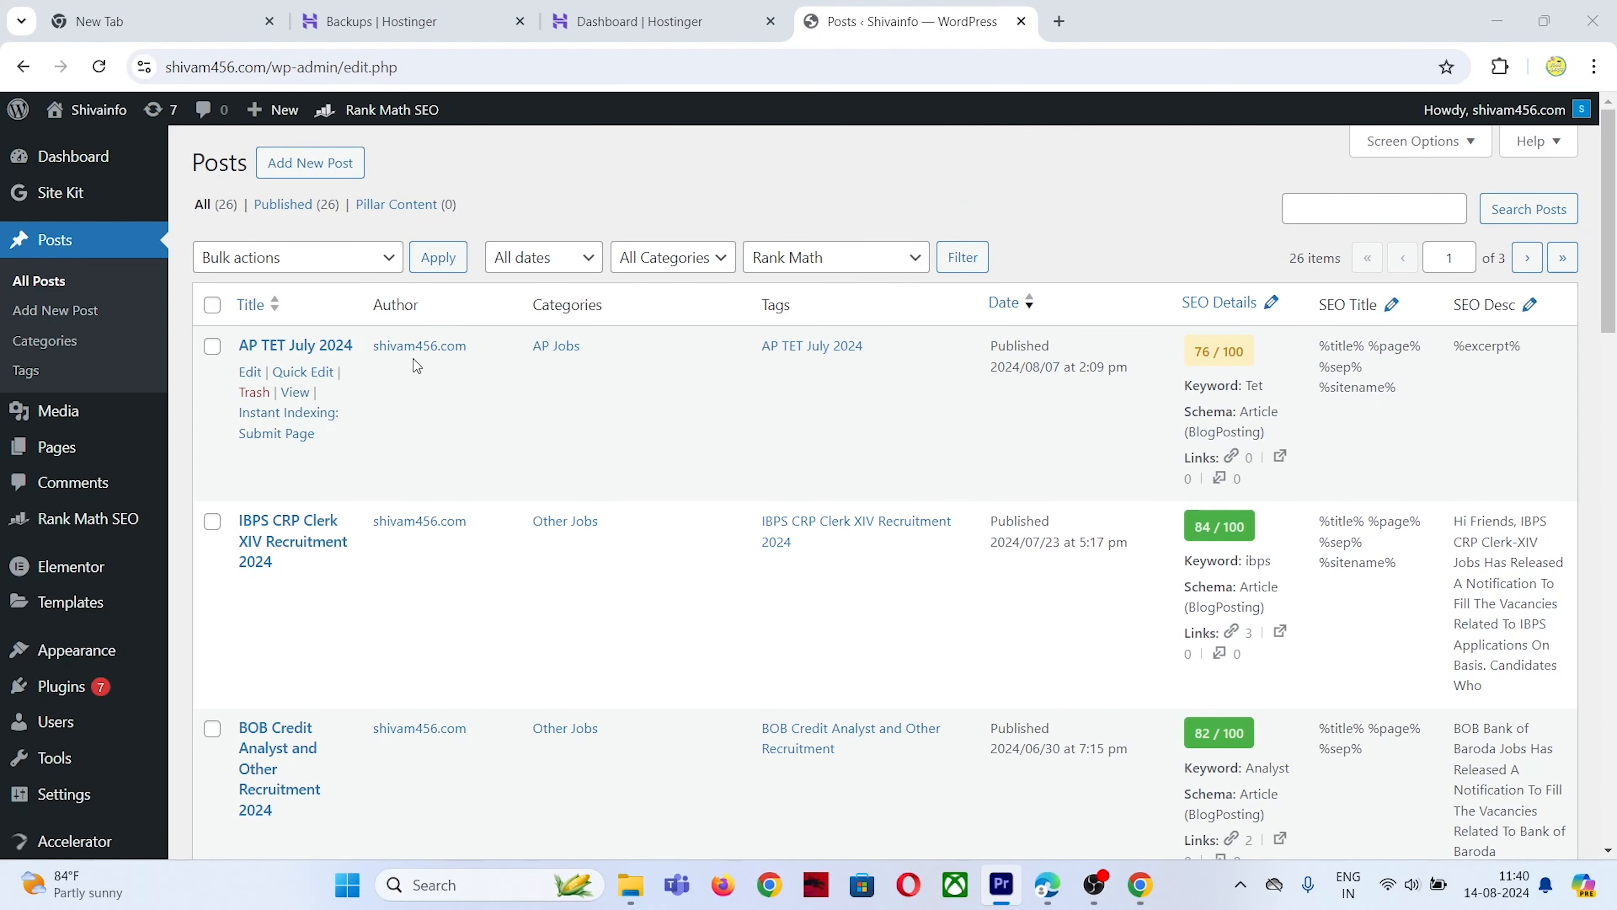
Step: Return to the Backups page of shivam456.com and review the backup dates offered for its full website restore
{"action": "left_click", "coordinate": [637, 21]}
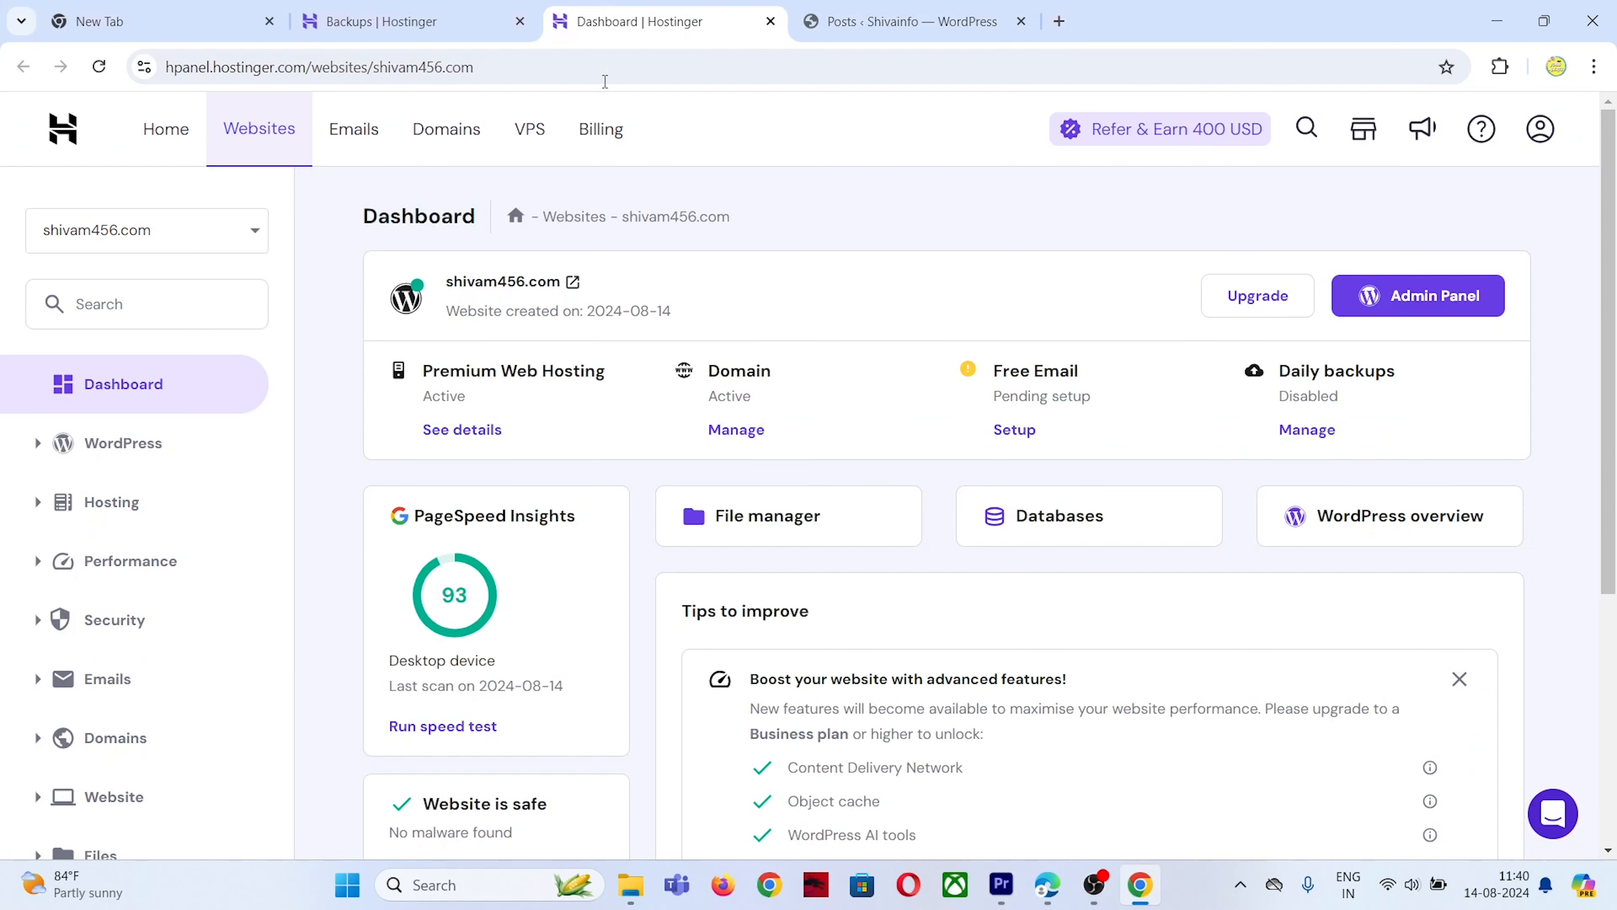
{"action": "left_click", "coordinate": [426, 10]}
{"action": "scroll", "coordinate": [480, 380], "scroll_direction": "down", "scroll_amount": 6}
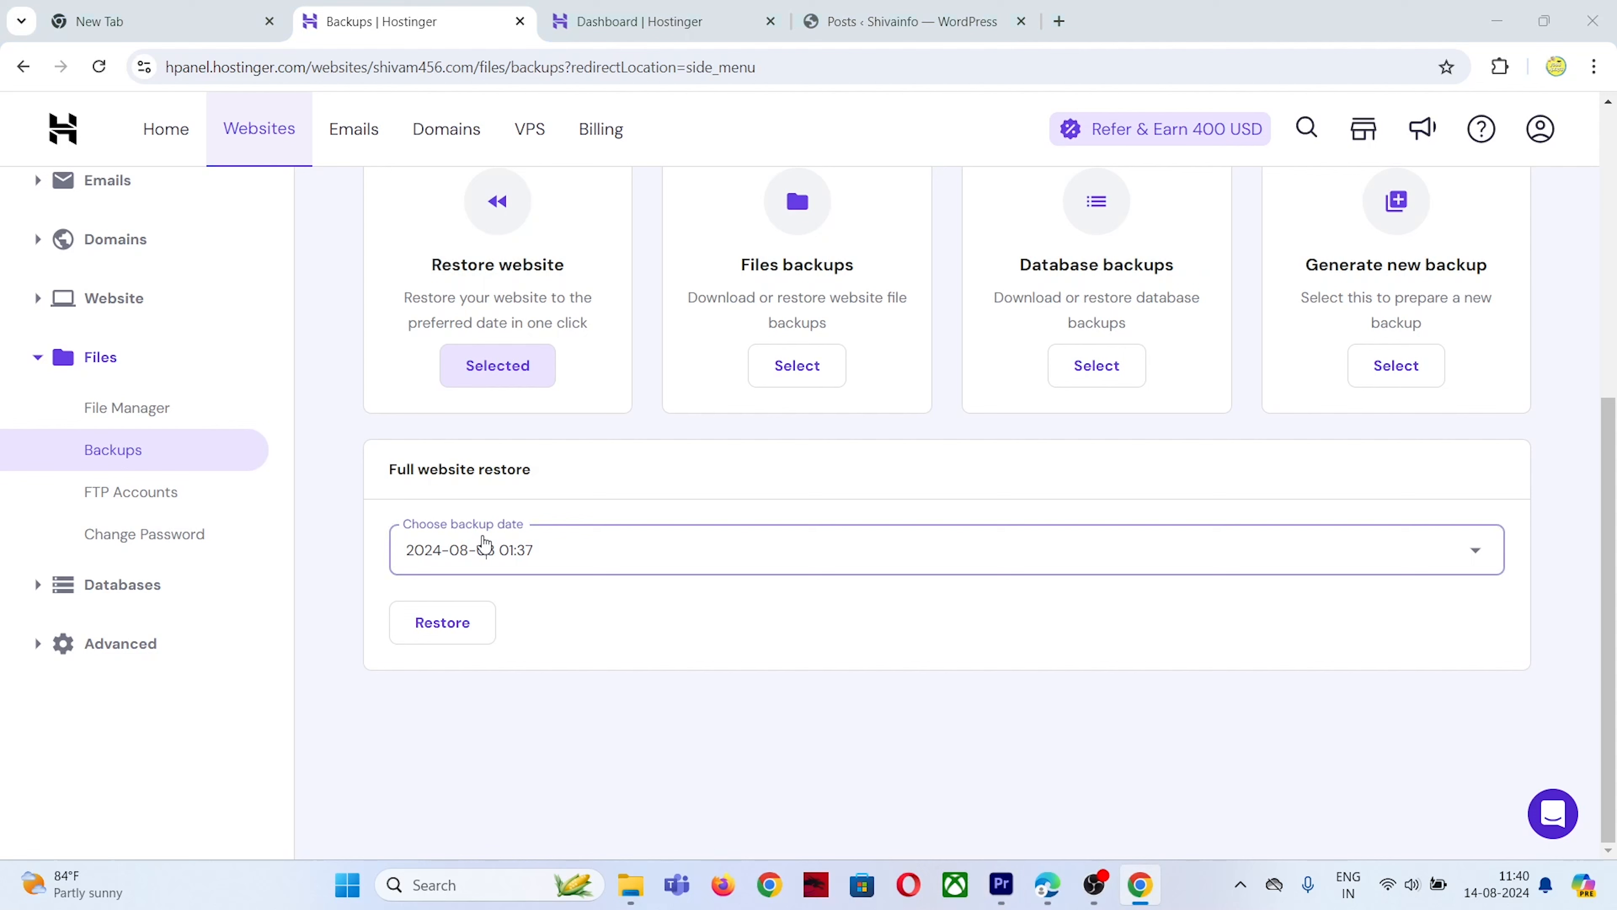
{"action": "left_click", "coordinate": [484, 547]}
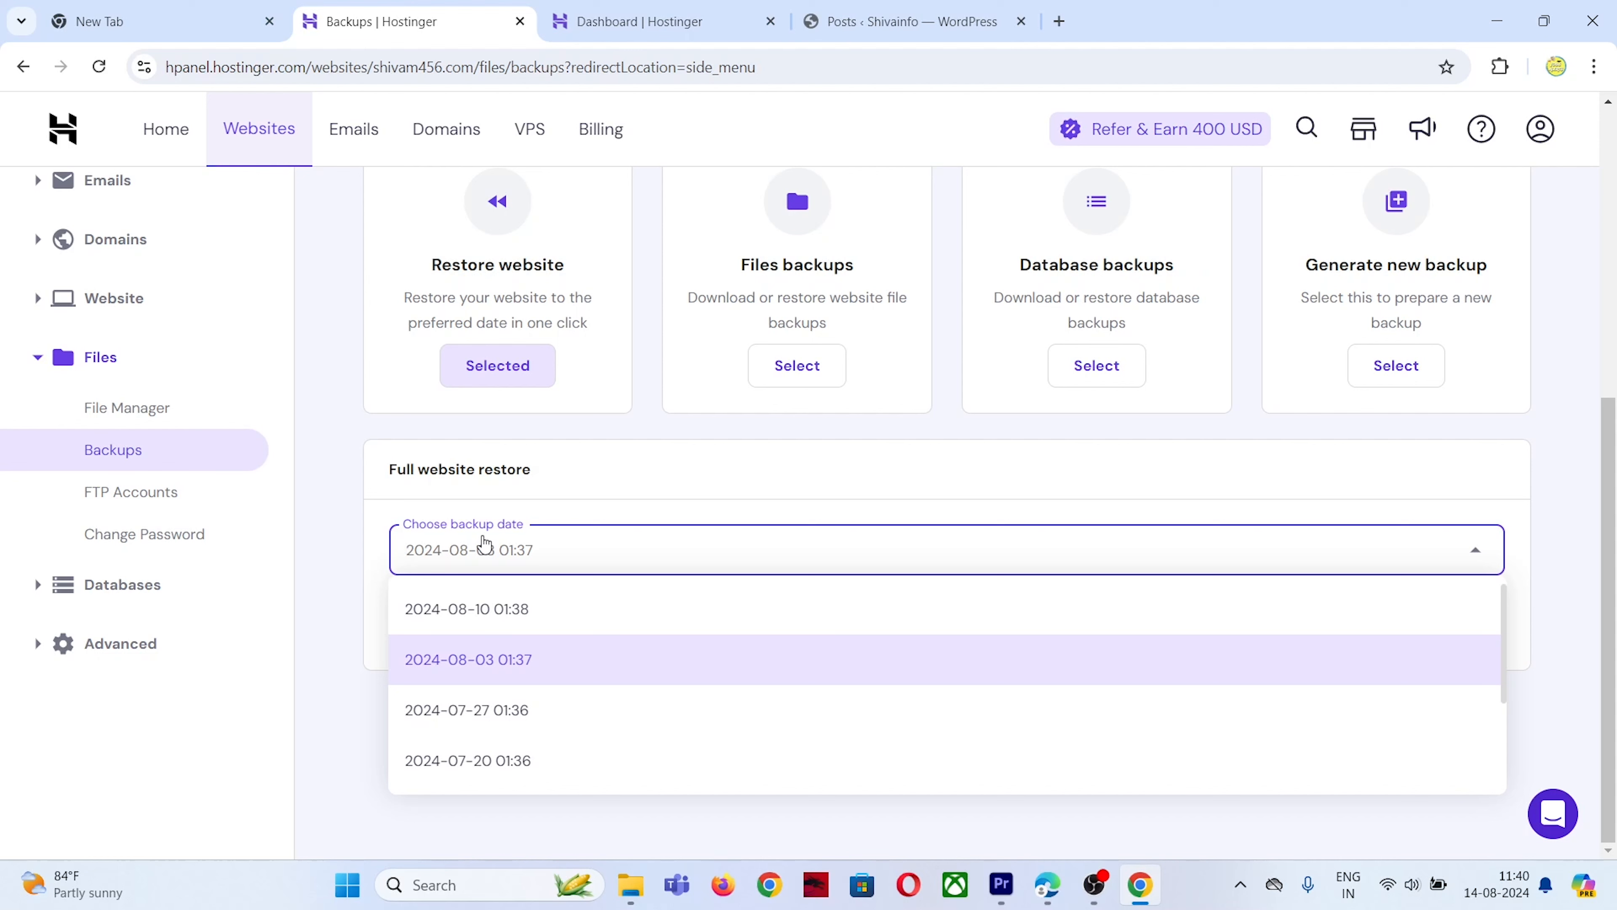
{"action": "scroll", "coordinate": [541, 720], "scroll_direction": "down", "scroll_amount": 3}
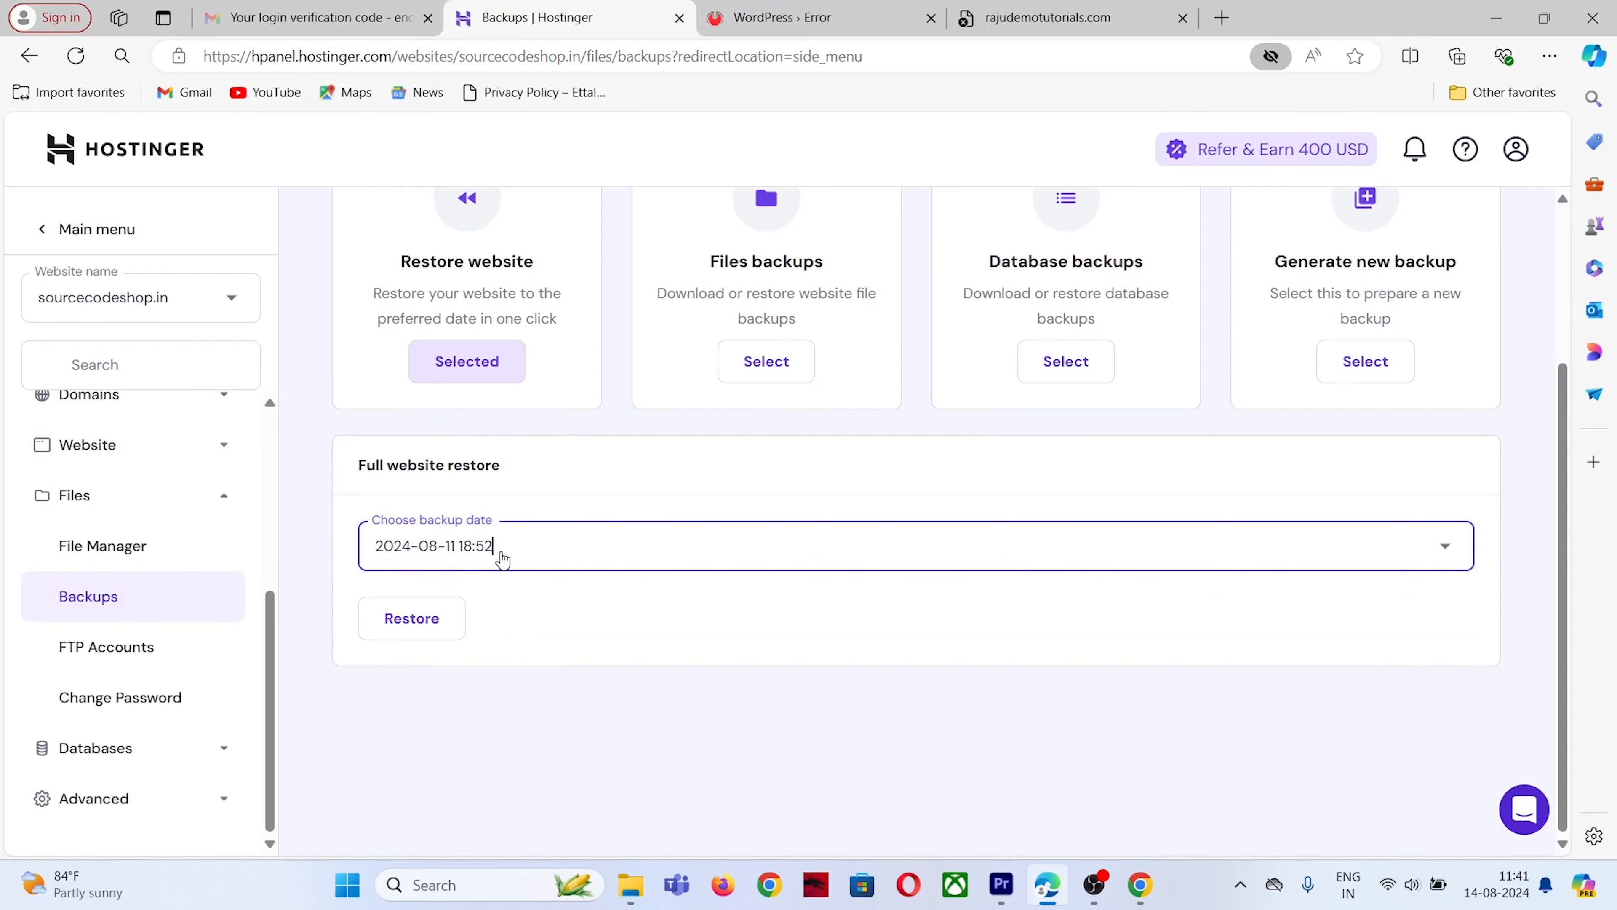
Step: Look through the backup dates available for the full website restore of sourcecodeshop.in
{"action": "left_click", "coordinate": [498, 549]}
{"action": "scroll", "coordinate": [486, 712], "scroll_direction": "down", "scroll_amount": 2}
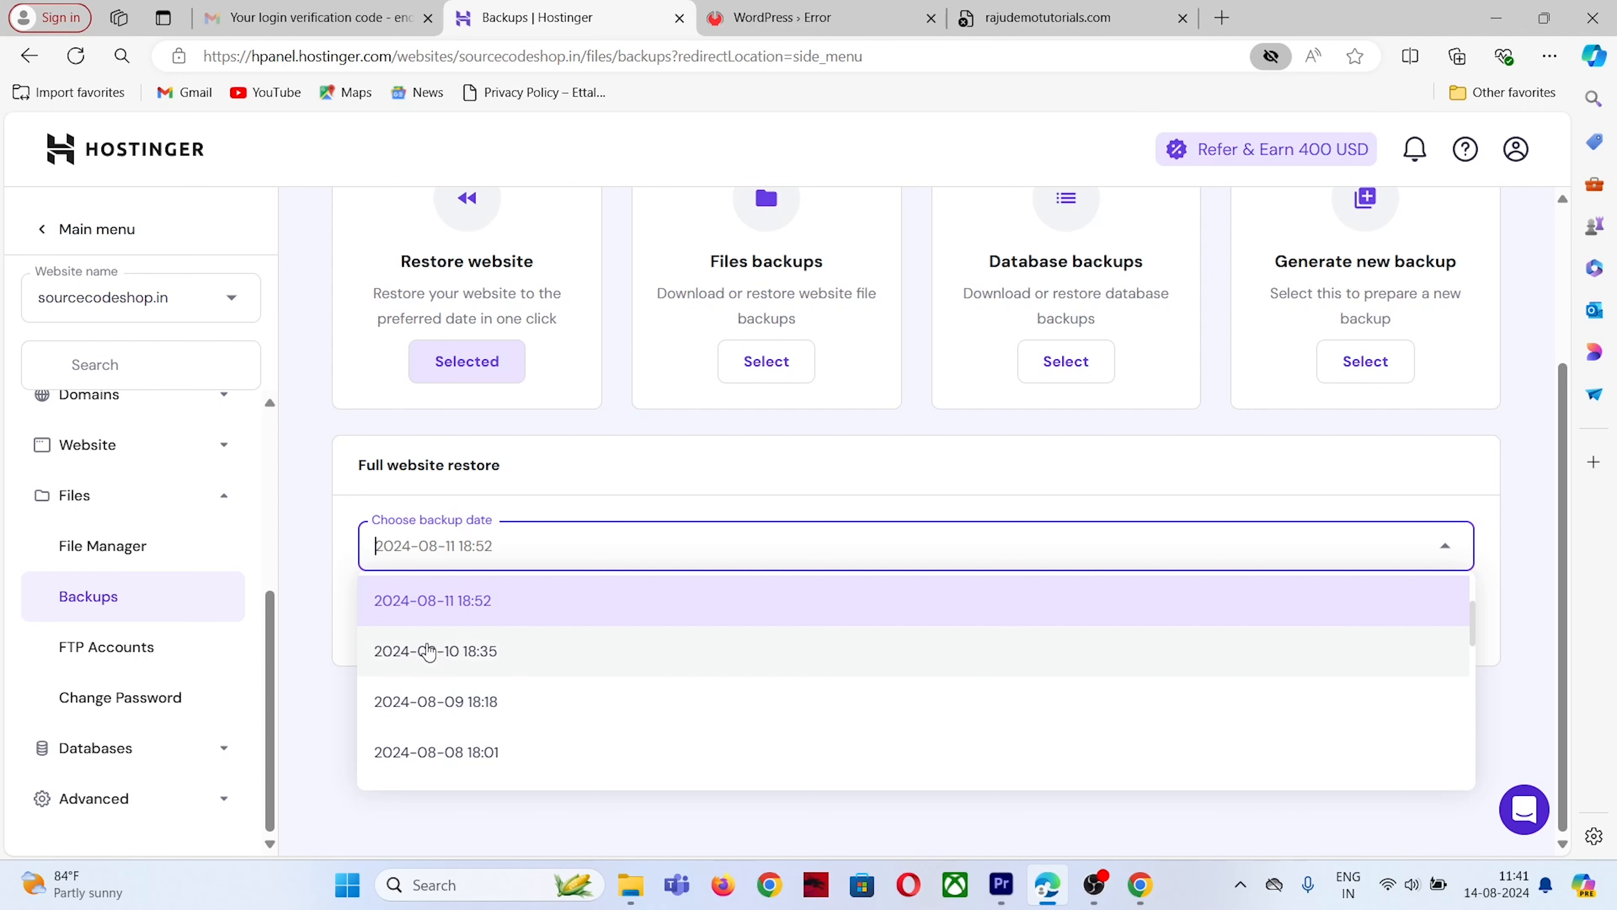
{"action": "scroll", "coordinate": [819, 555], "scroll_direction": "up", "scroll_amount": 3}
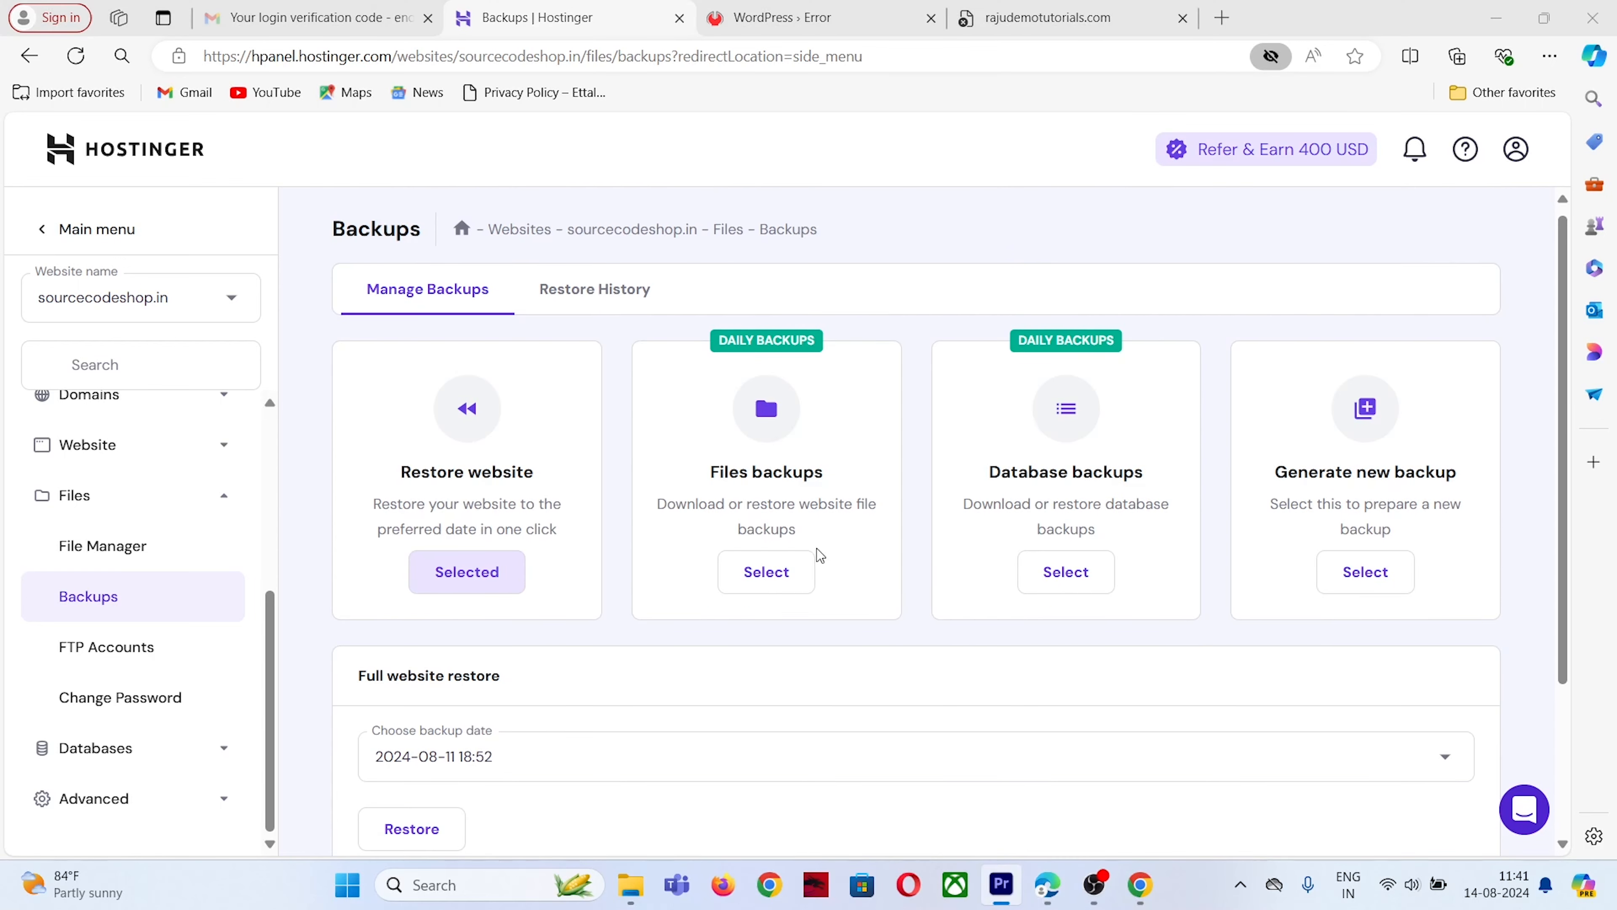
Step: Switch to Chrome and generate a new backup of the current files and databases of shivam456.com
{"action": "left_click", "coordinate": [1139, 885]}
{"action": "scroll", "coordinate": [545, 599], "scroll_direction": "up", "scroll_amount": 2}
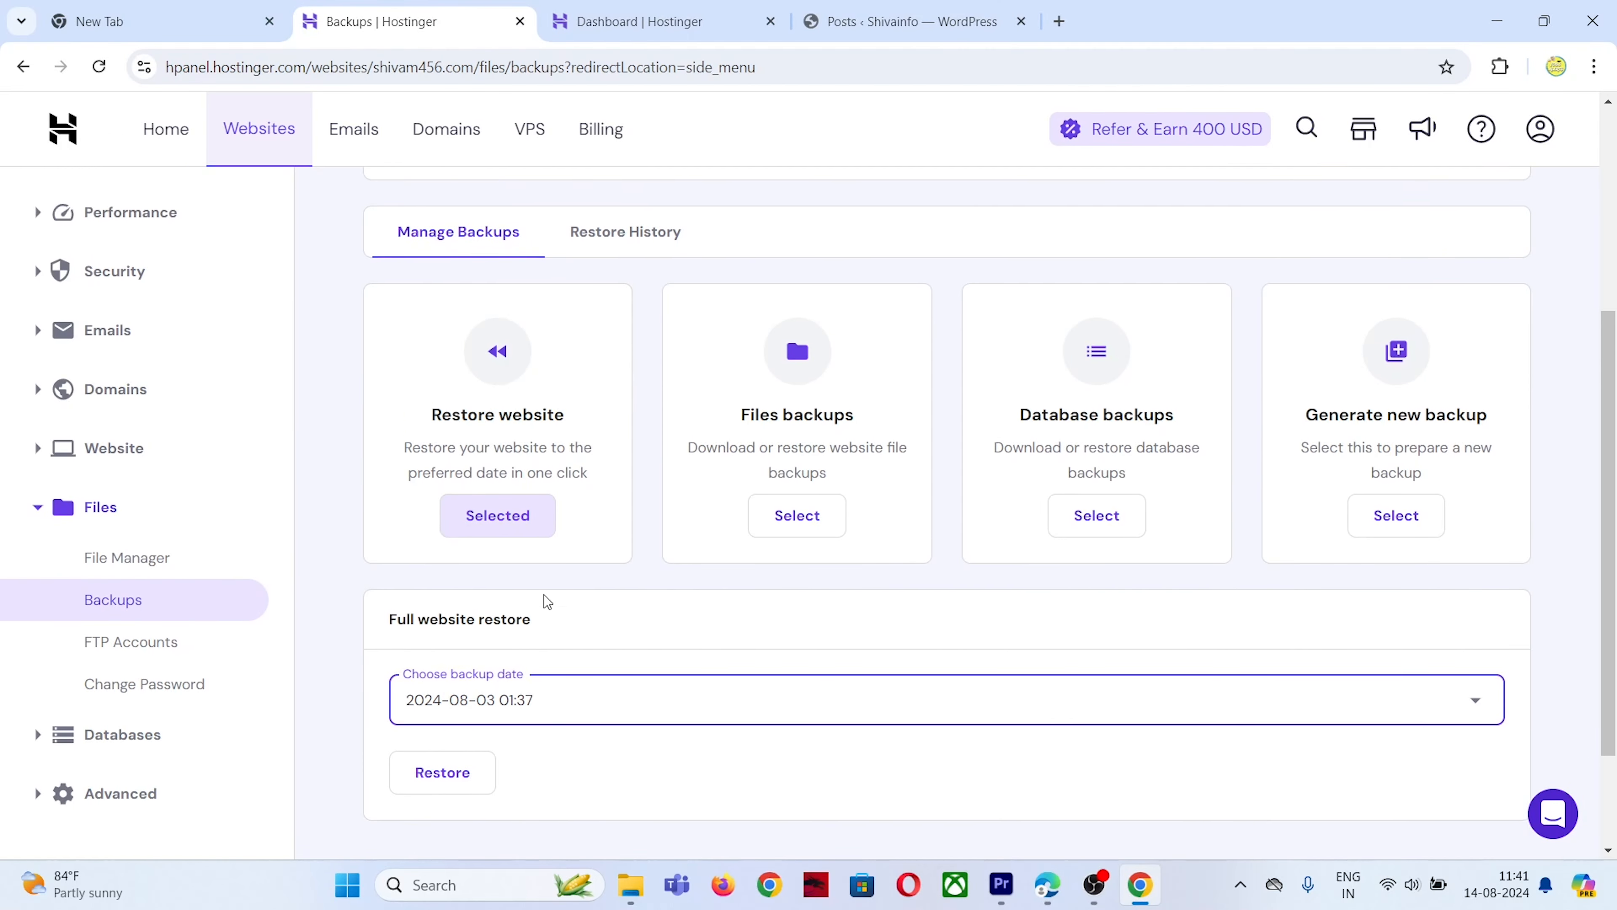
{"action": "scroll", "coordinate": [1394, 583], "scroll_direction": "up", "scroll_amount": 2}
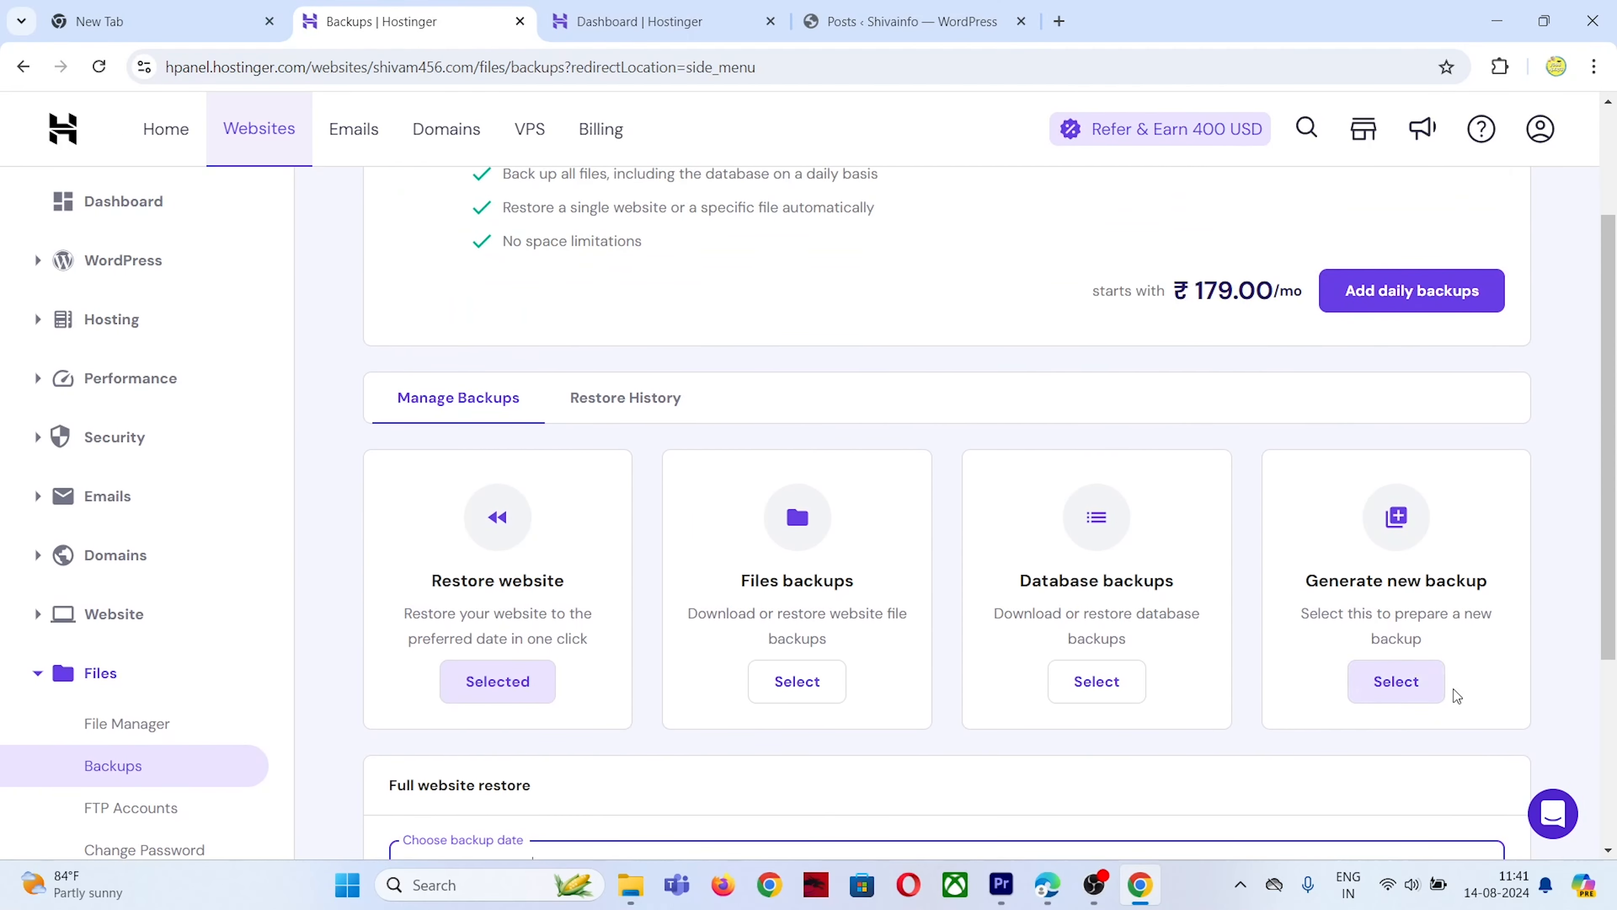
{"action": "left_click", "coordinate": [1406, 694]}
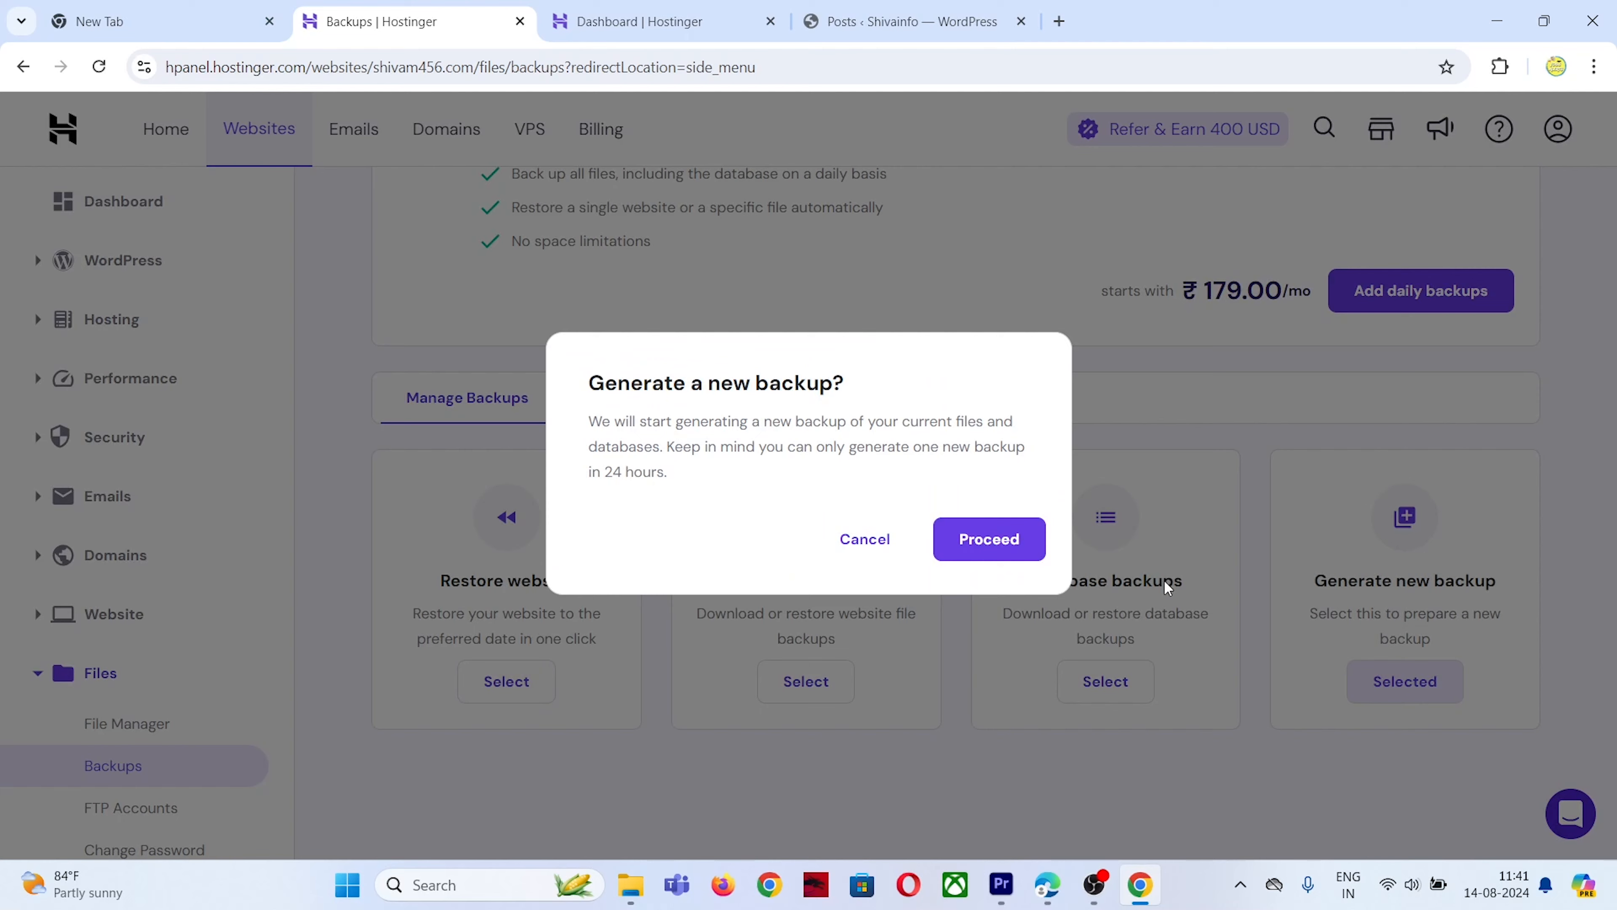
{"action": "left_click", "coordinate": [1011, 542]}
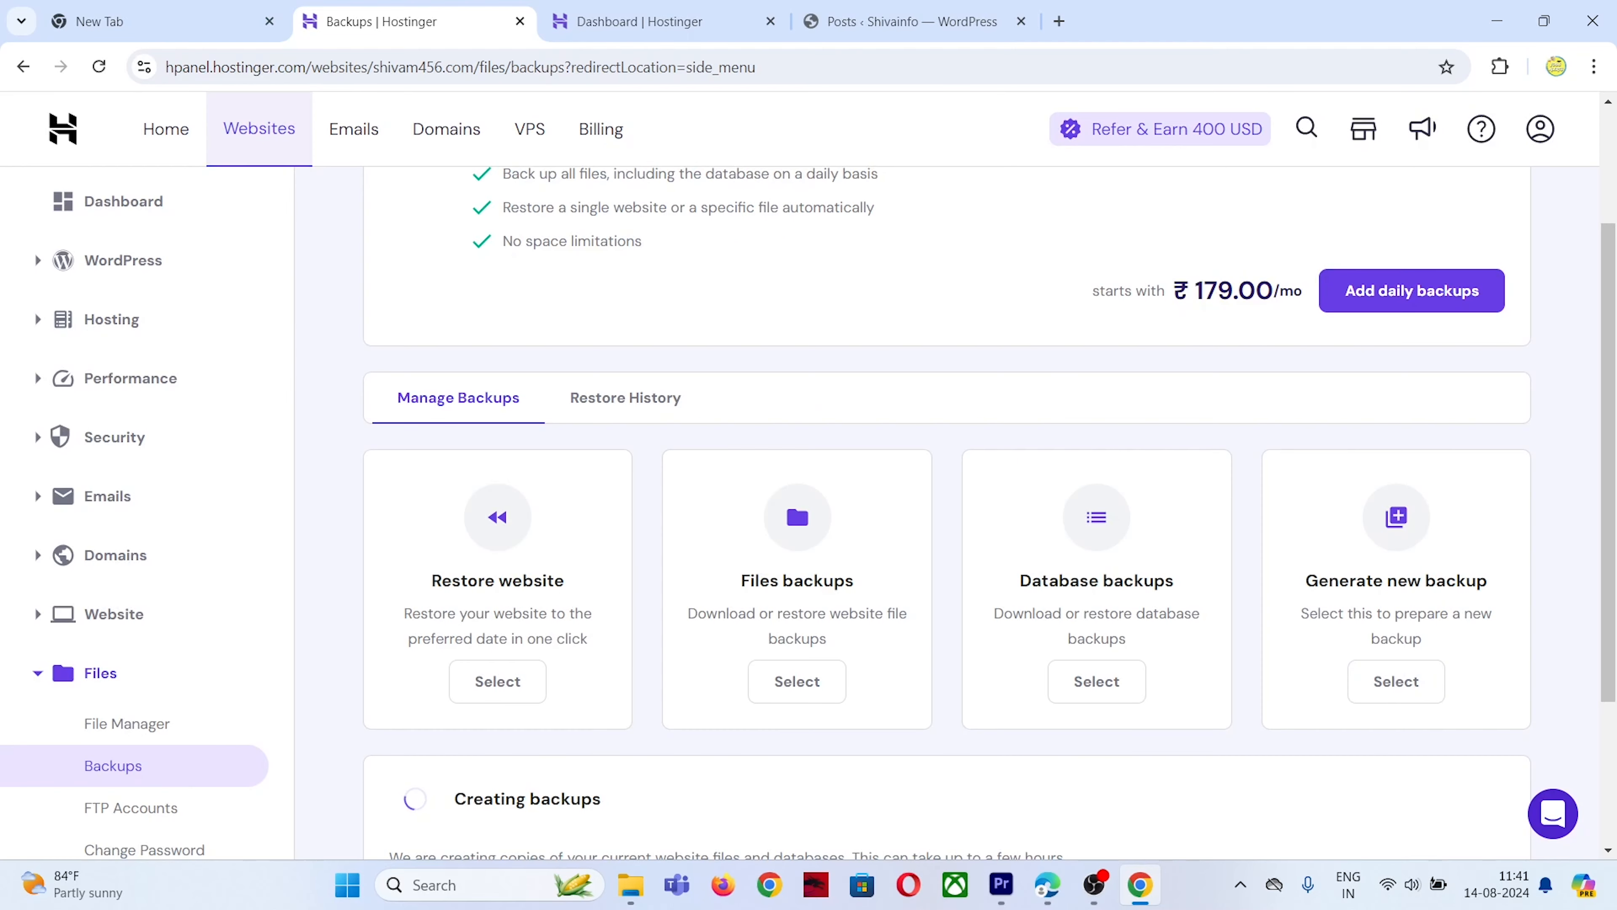
Step: Read the notice about the backup creation for shivam456.com and how long it can take
{"action": "key", "text": "alt+Tab"}
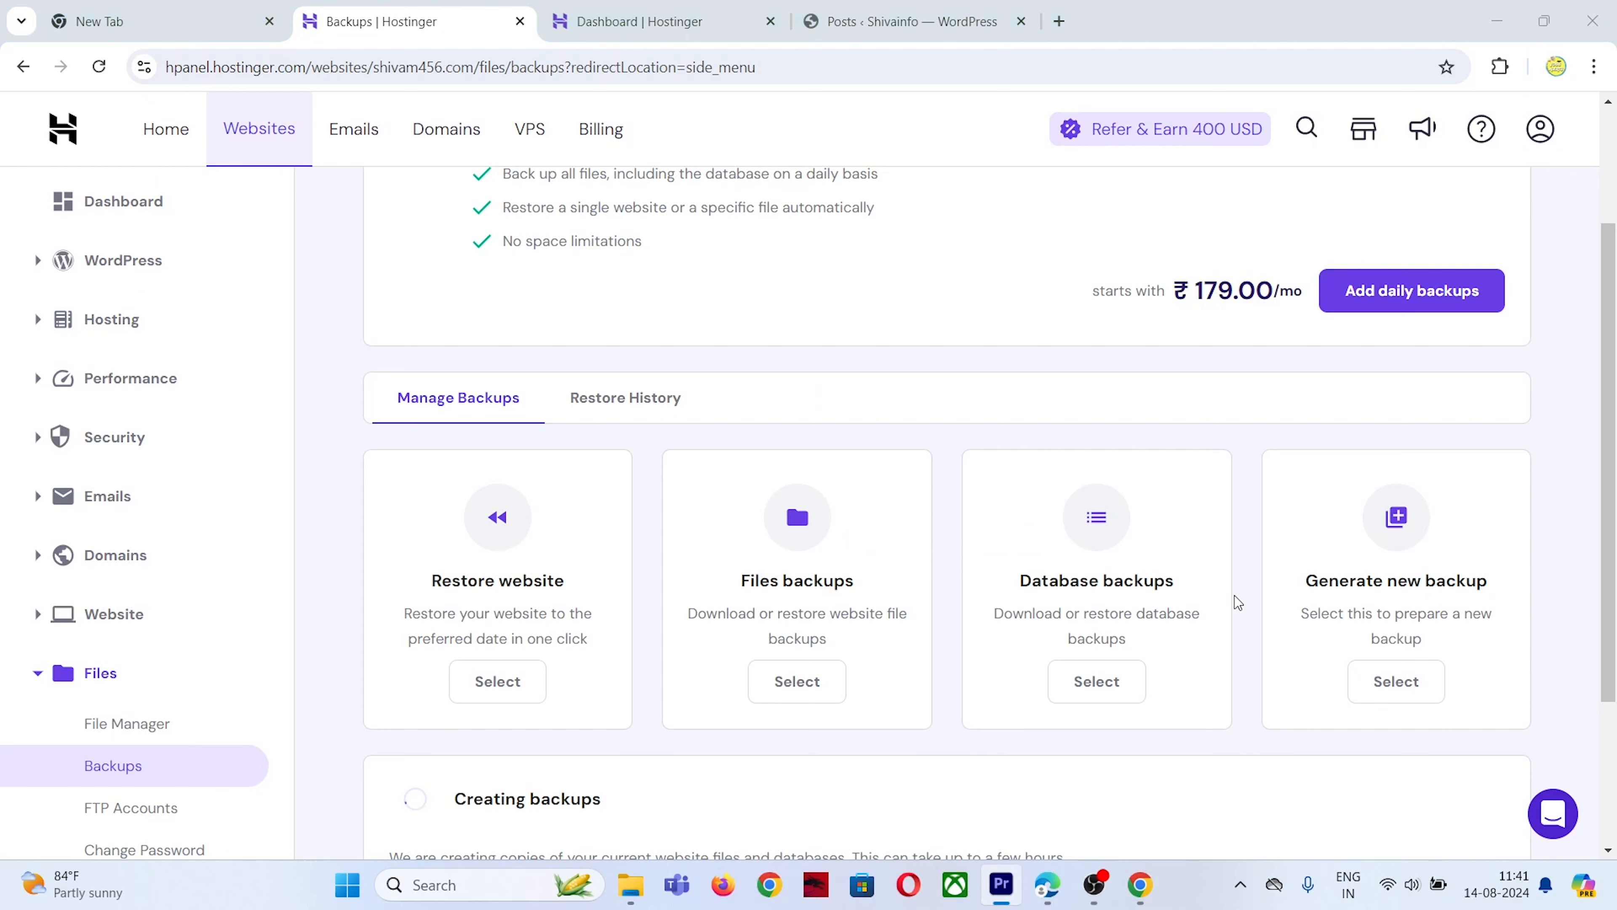
{"action": "scroll", "coordinate": [1346, 651], "scroll_direction": "down", "scroll_amount": 3}
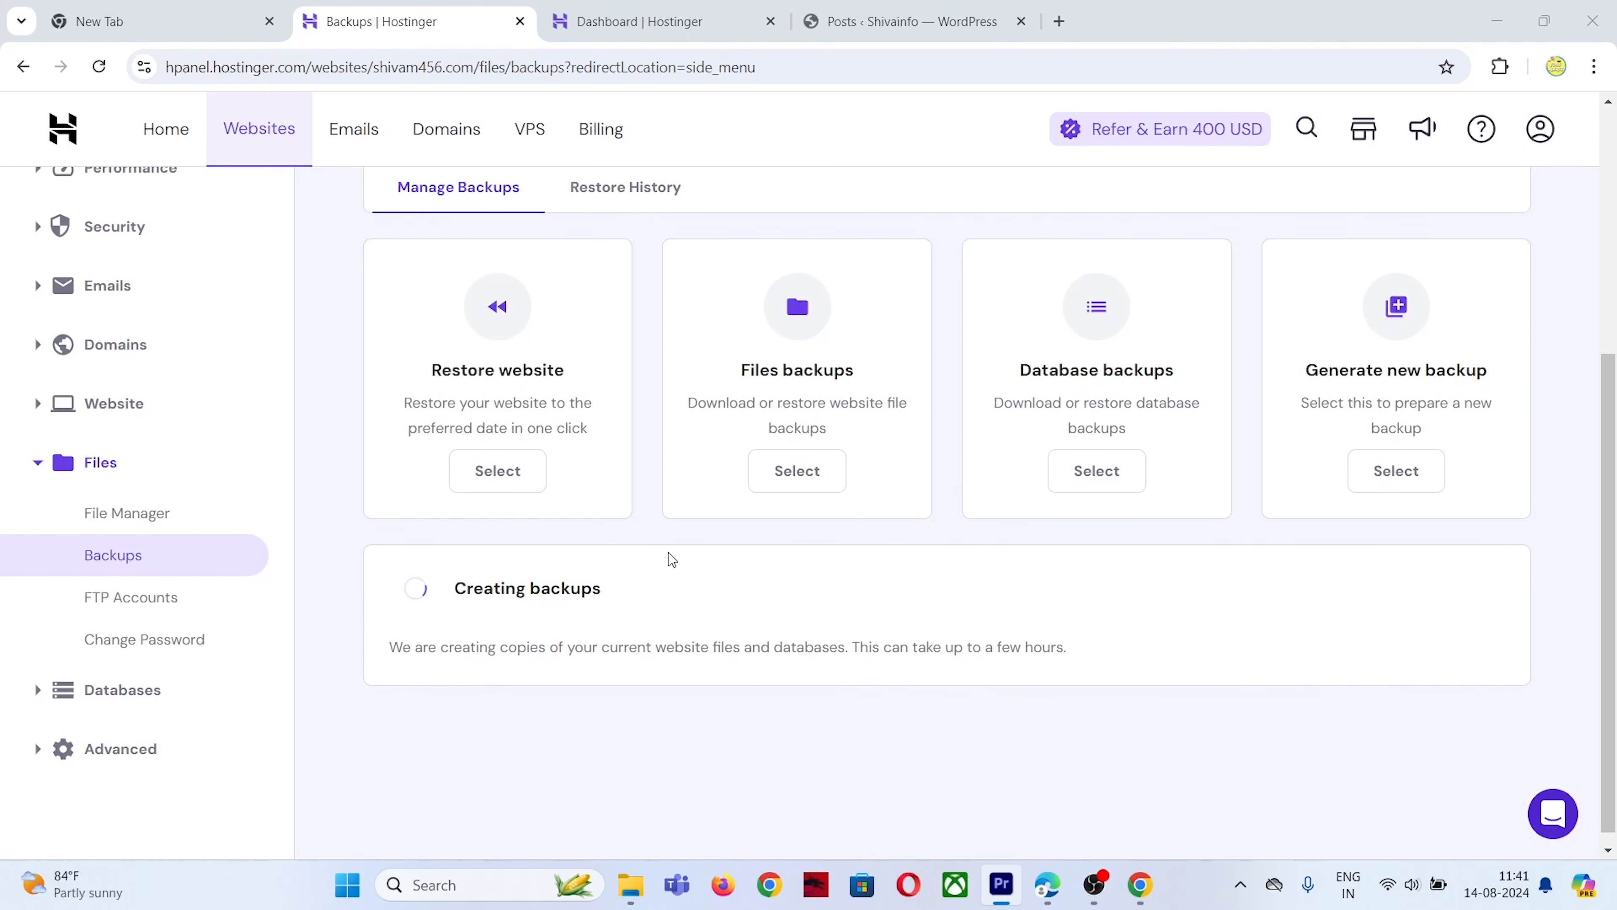
{"action": "left_click_drag", "start_coordinate": [614, 591], "coordinate": [459, 587]}
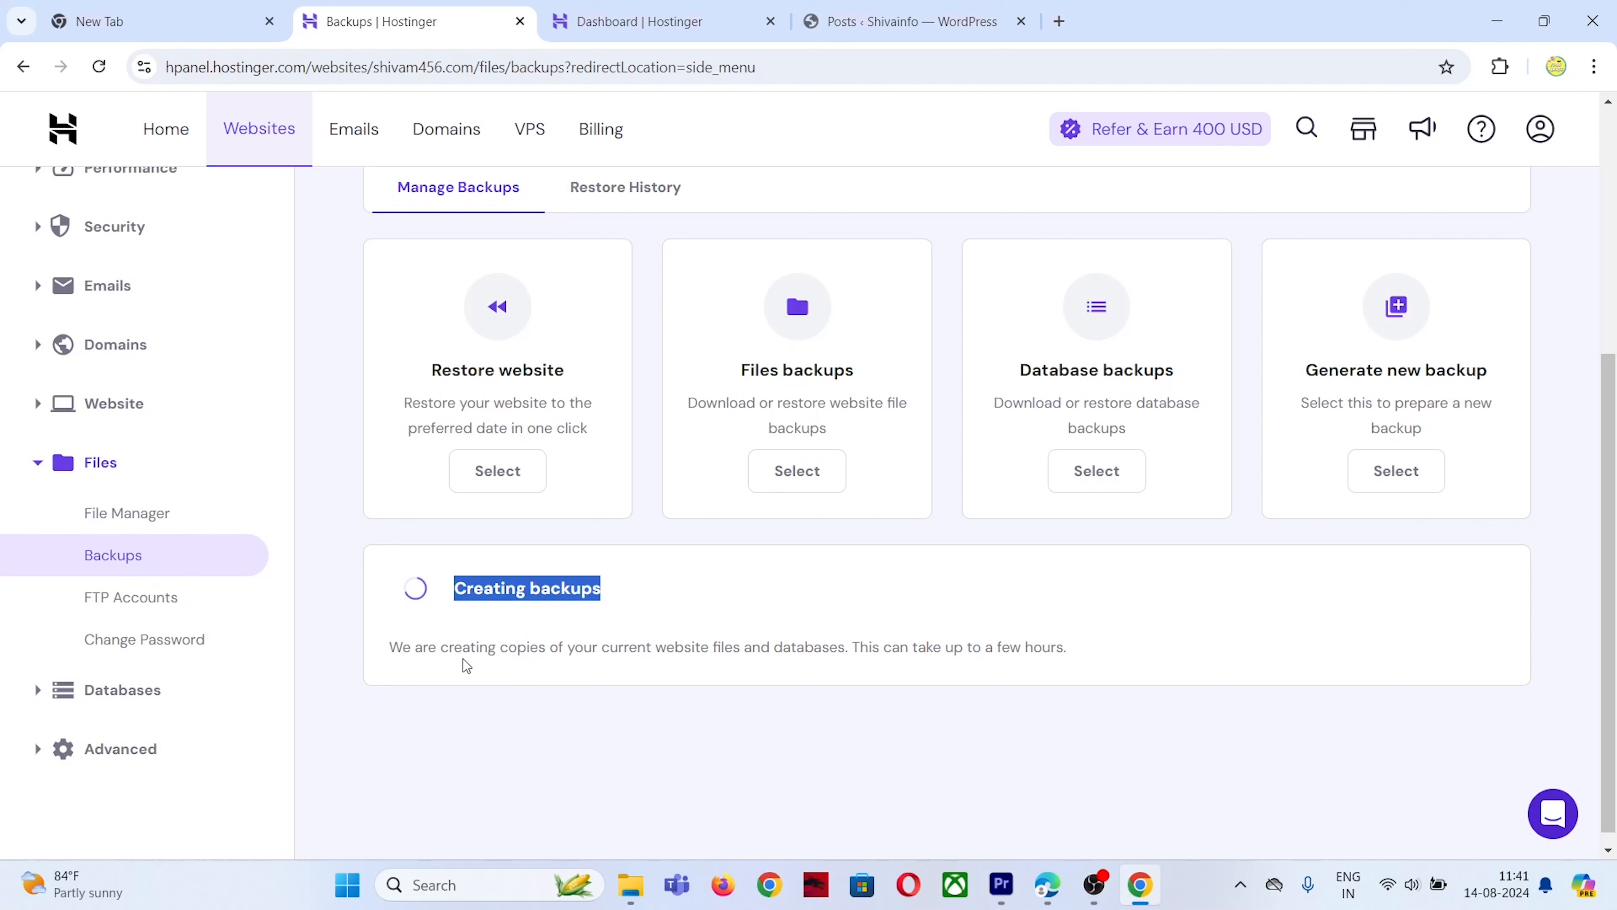
{"action": "left_click_drag", "start_coordinate": [391, 648], "coordinate": [1065, 669]}
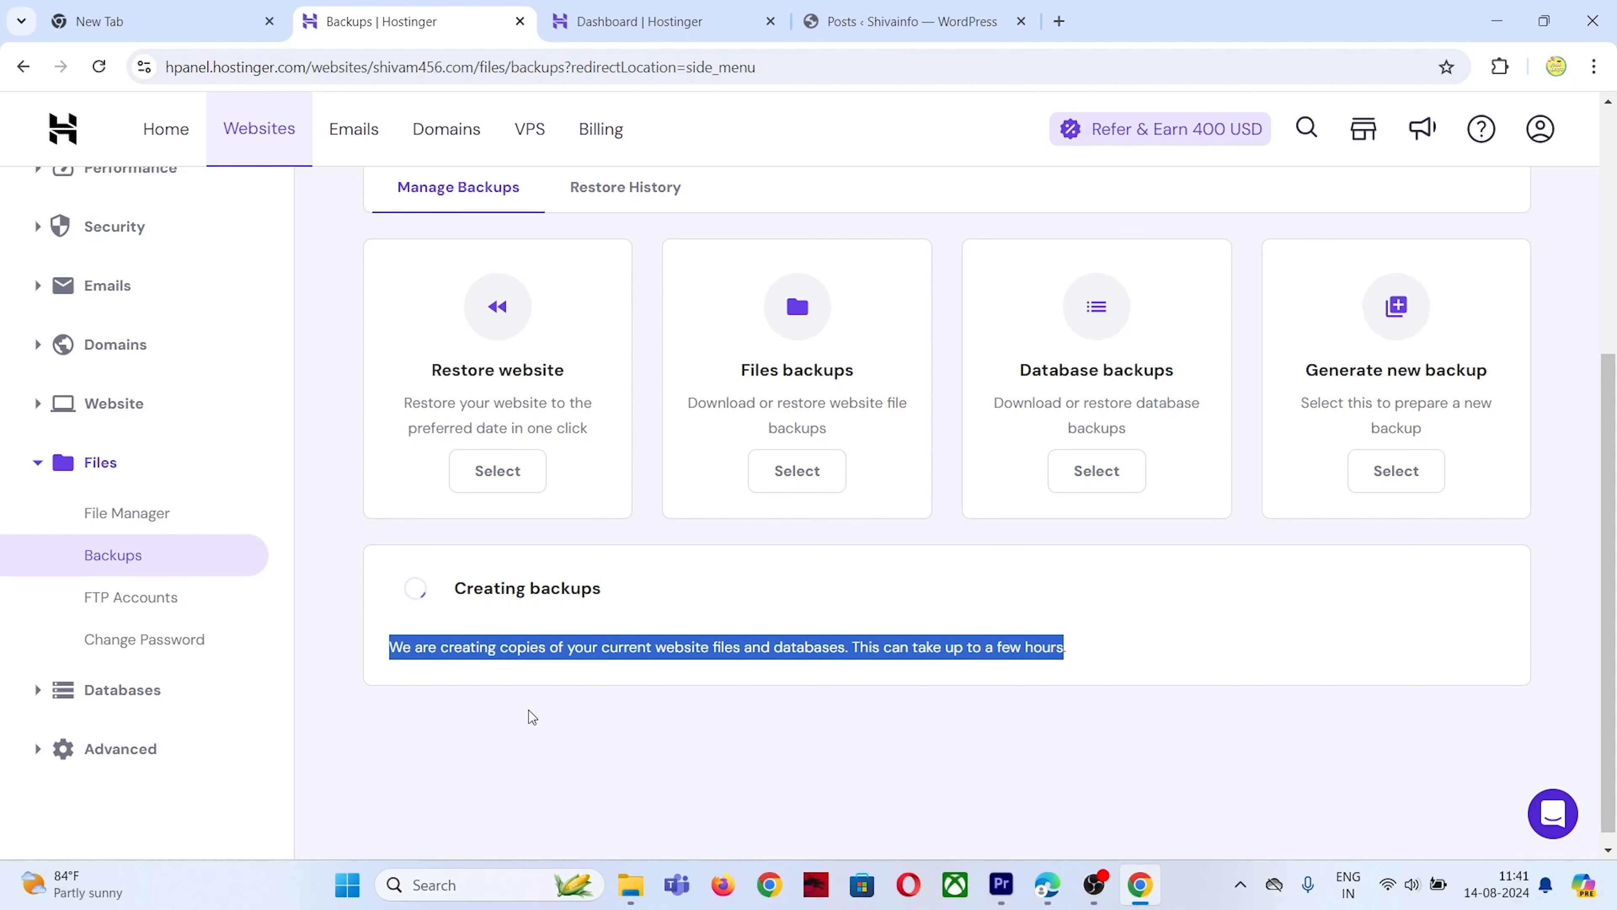
{"action": "scroll", "coordinate": [551, 734], "scroll_direction": "up", "scroll_amount": 1}
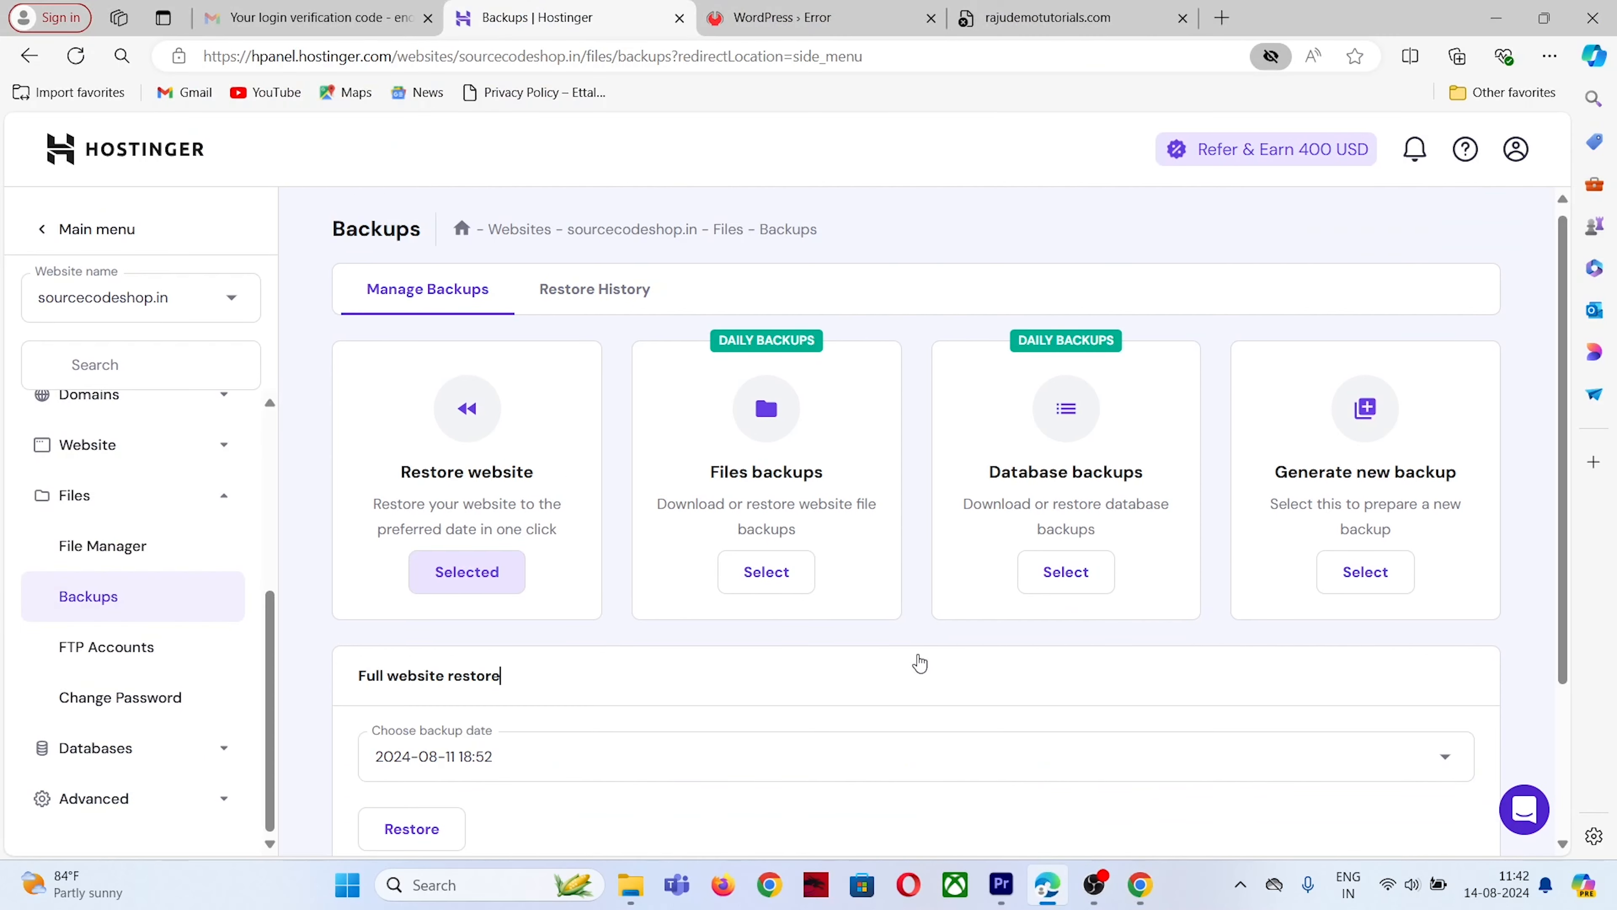
Step: Examine the full website restore section of sourcecodeshop.in and browse the backup dates it offers
{"action": "scroll", "coordinate": [592, 509], "scroll_direction": "down", "scroll_amount": 3}
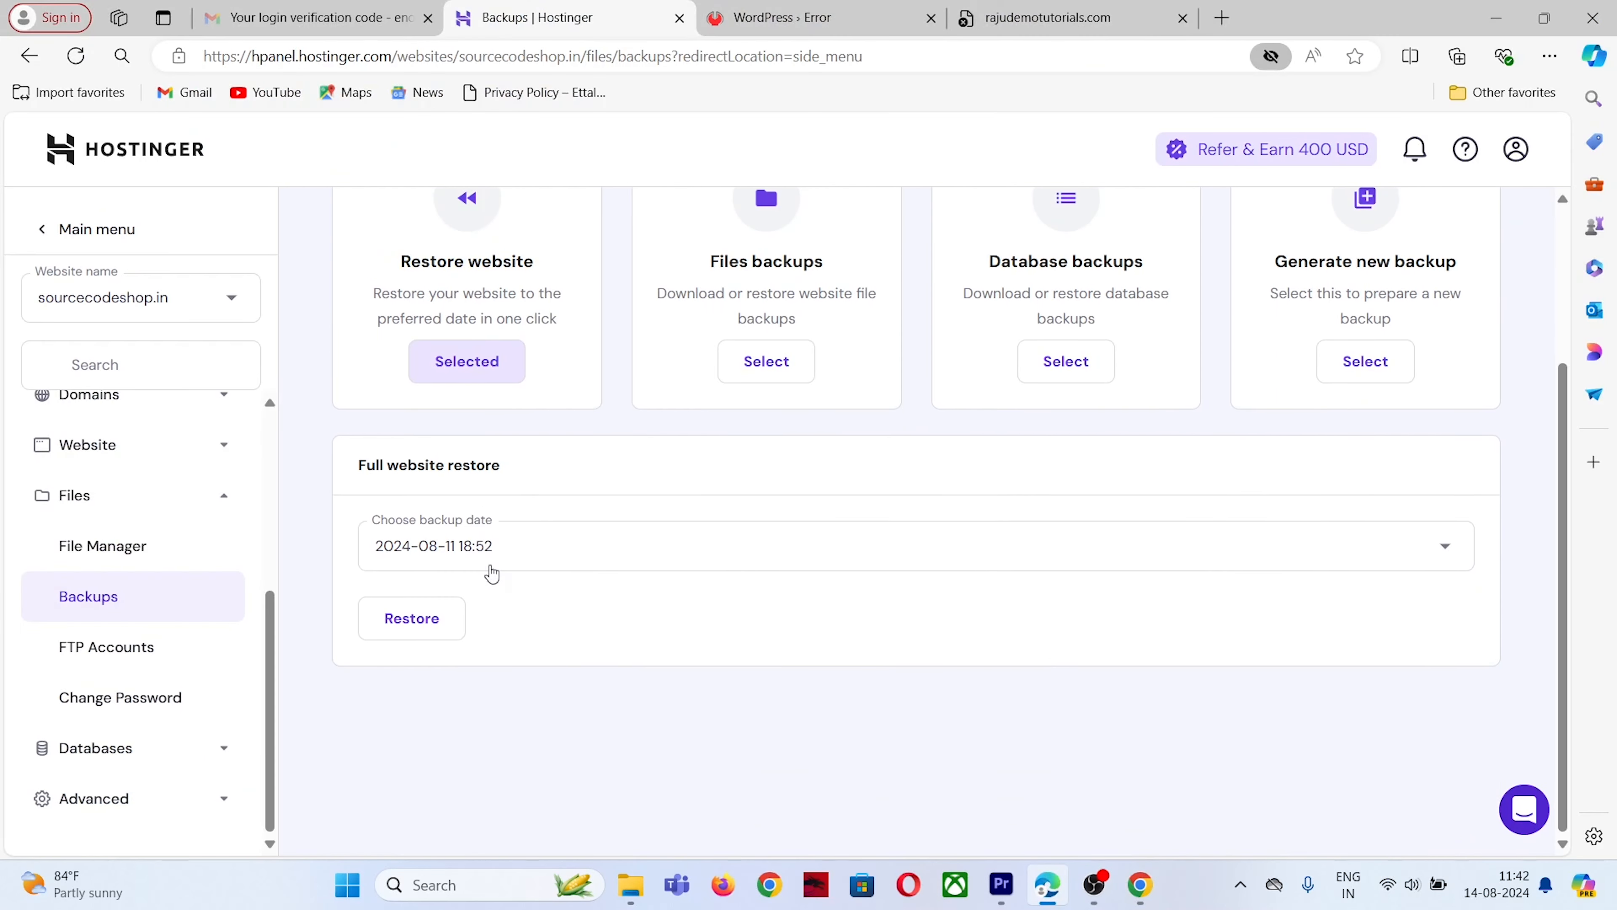
{"action": "left_click", "coordinate": [526, 548]}
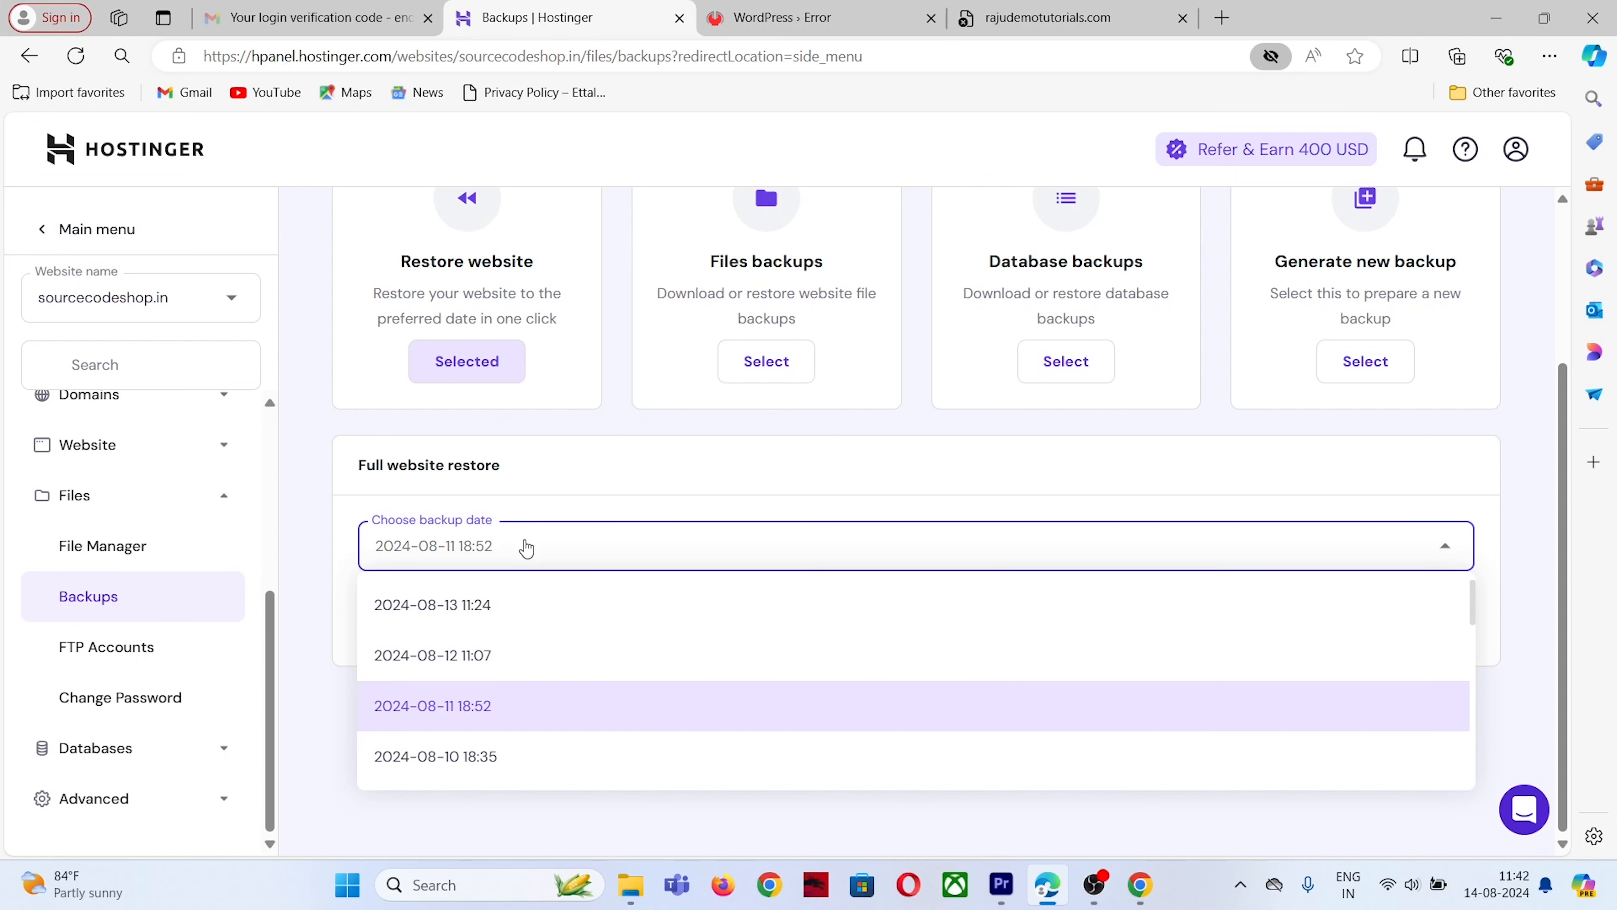
{"action": "left_click_drag", "start_coordinate": [356, 469], "coordinate": [492, 465]}
{"action": "left_click", "coordinate": [346, 393]}
{"action": "scroll", "coordinate": [363, 440], "scroll_direction": "up", "scroll_amount": 3}
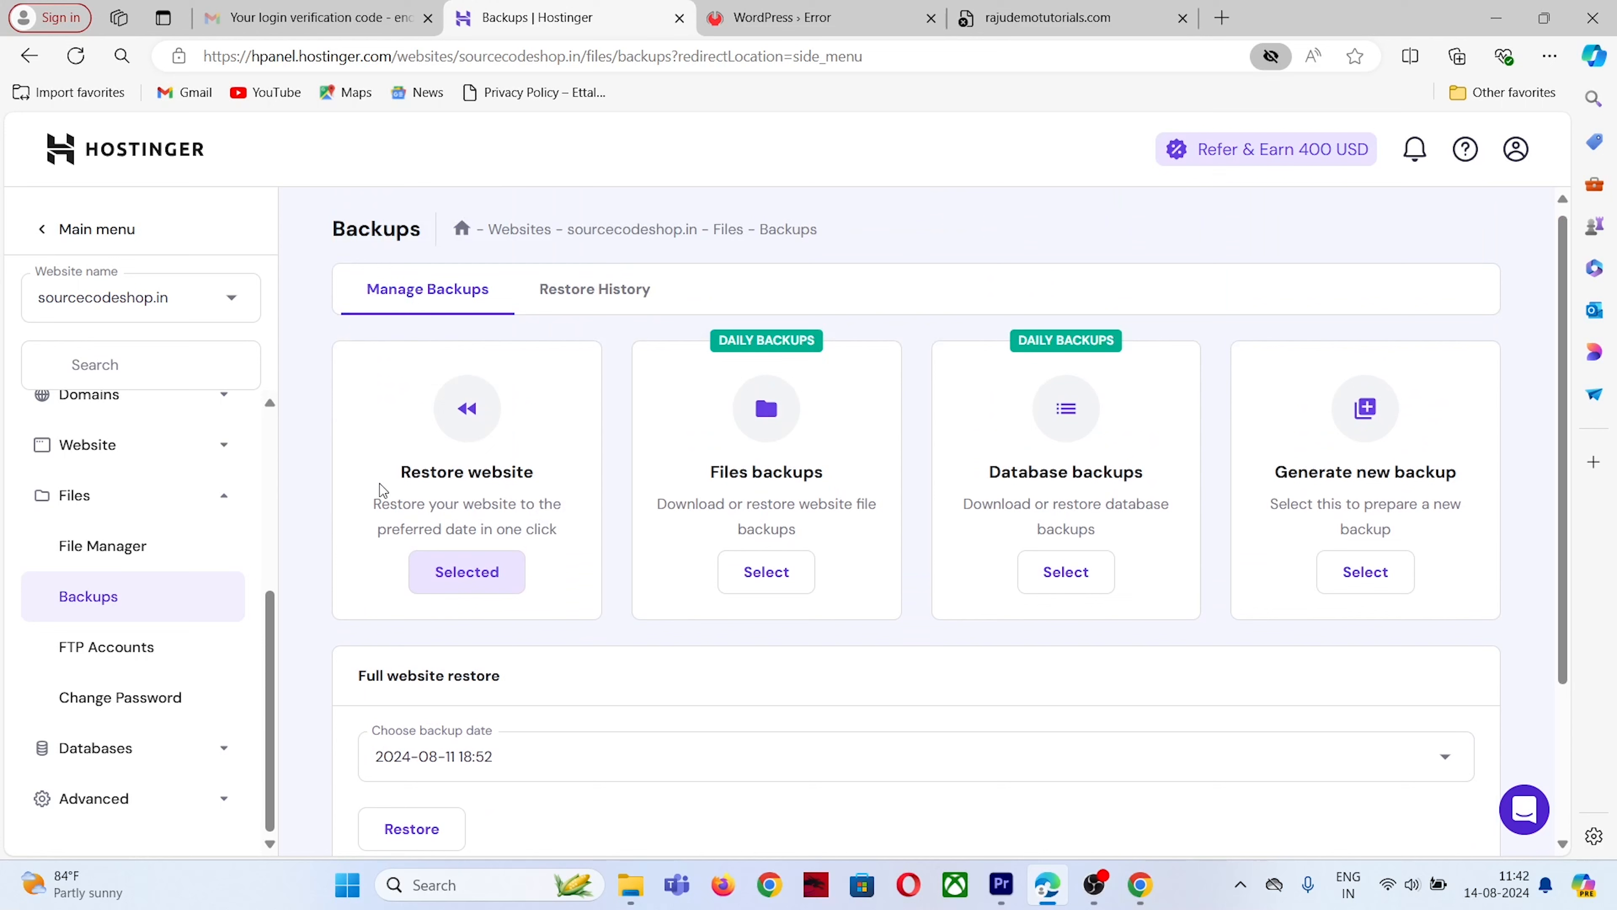
{"action": "scroll", "coordinate": [474, 583], "scroll_direction": "down", "scroll_amount": 3}
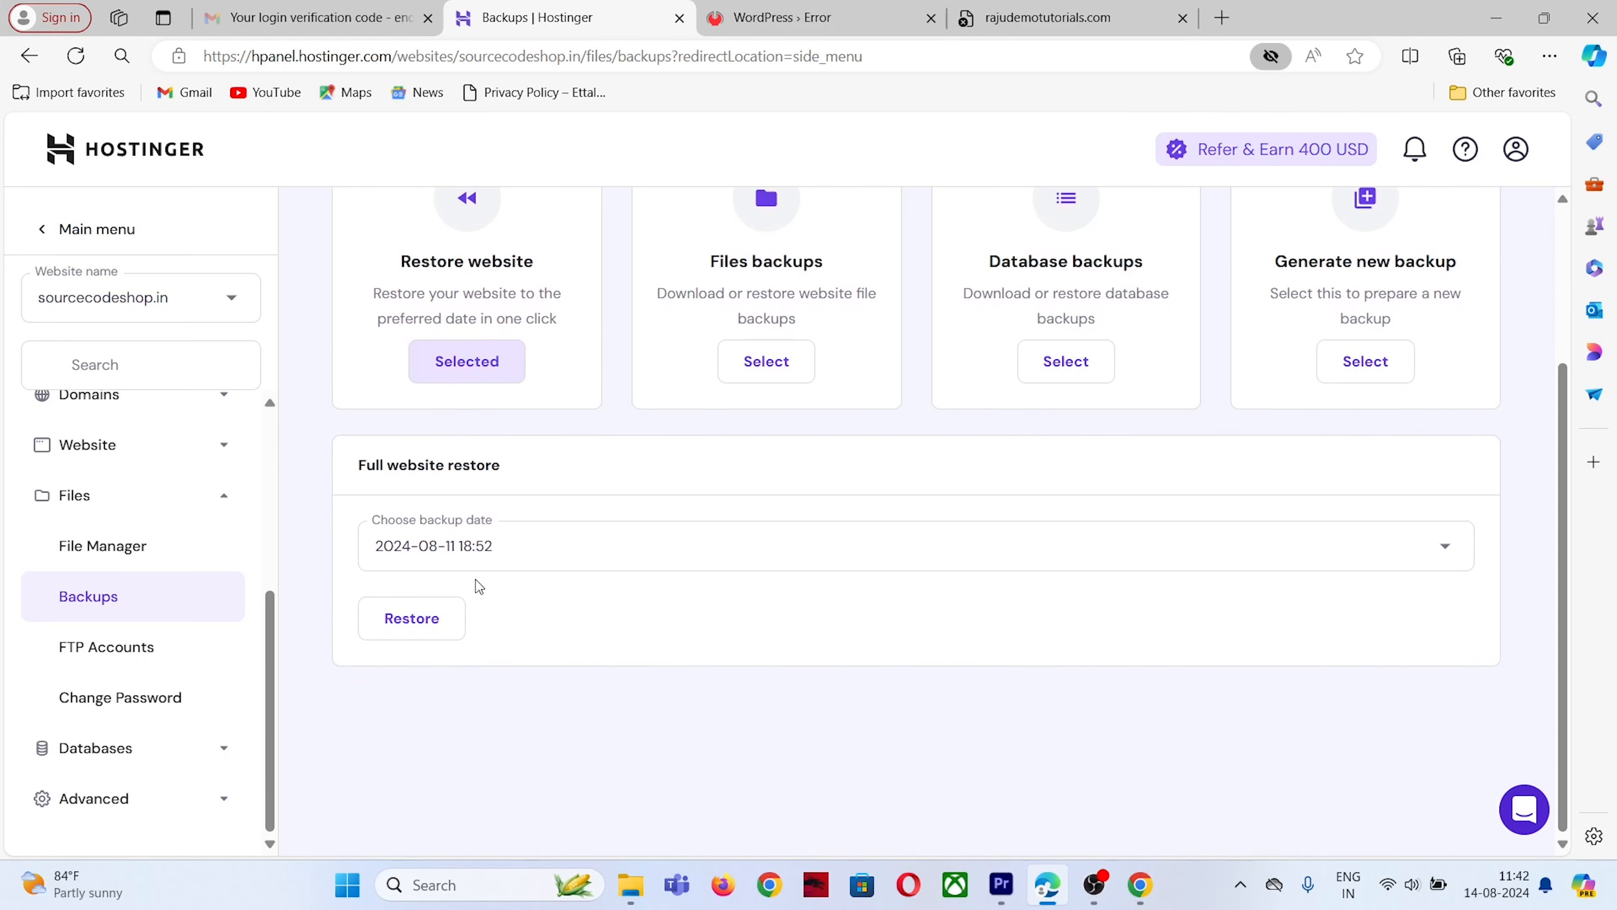
{"action": "left_click", "coordinate": [461, 549]}
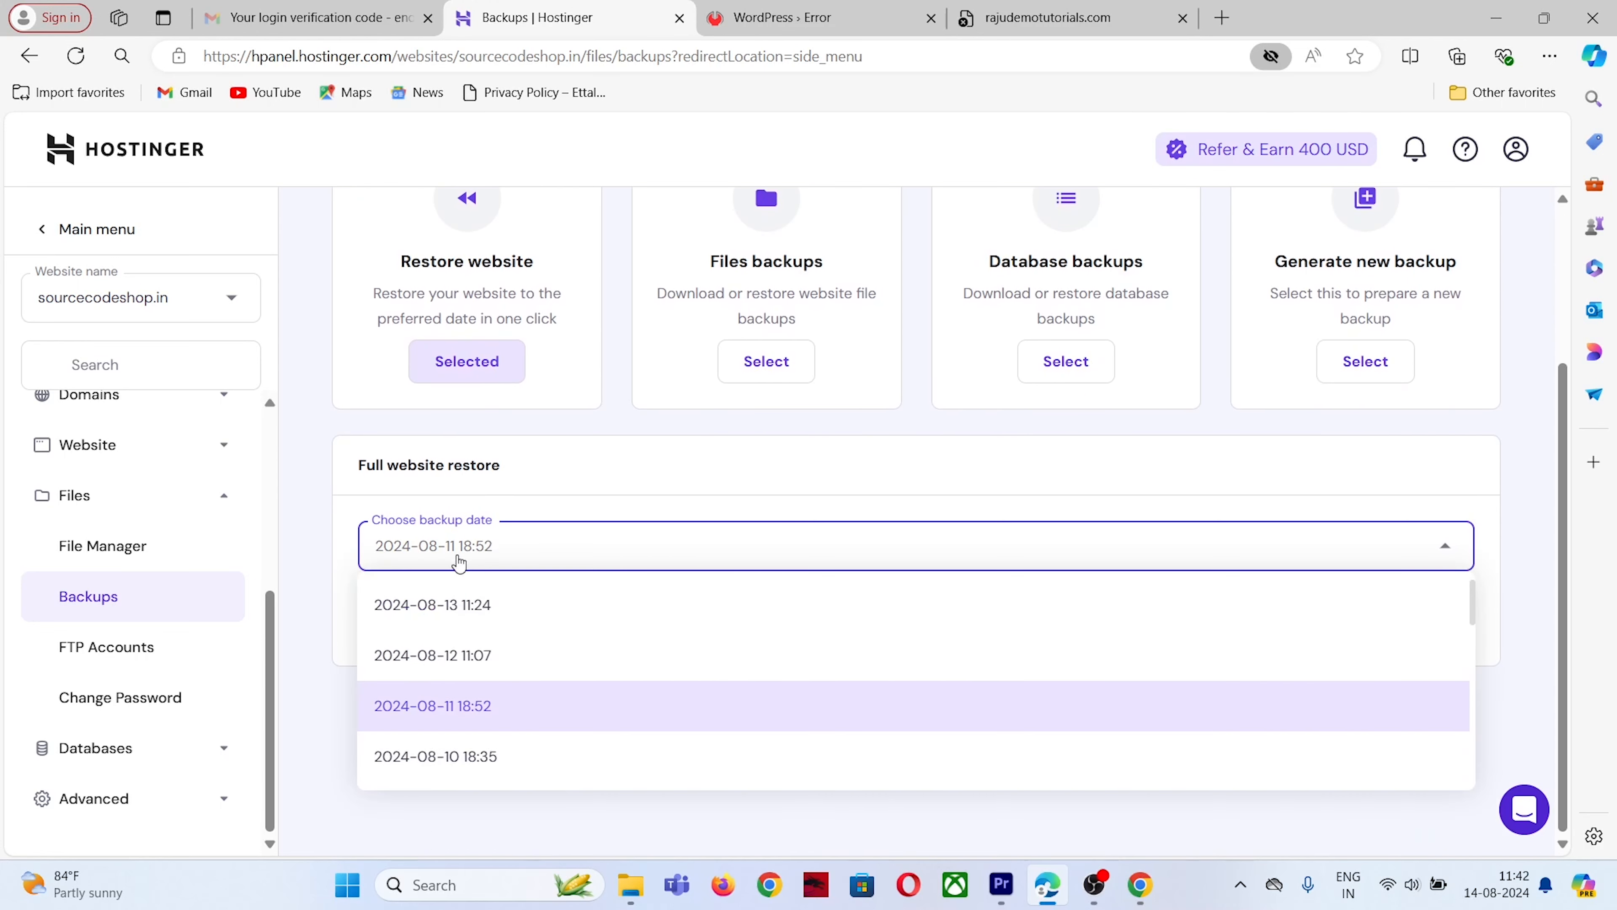
{"action": "scroll", "coordinate": [503, 643], "scroll_direction": "down", "scroll_amount": 2}
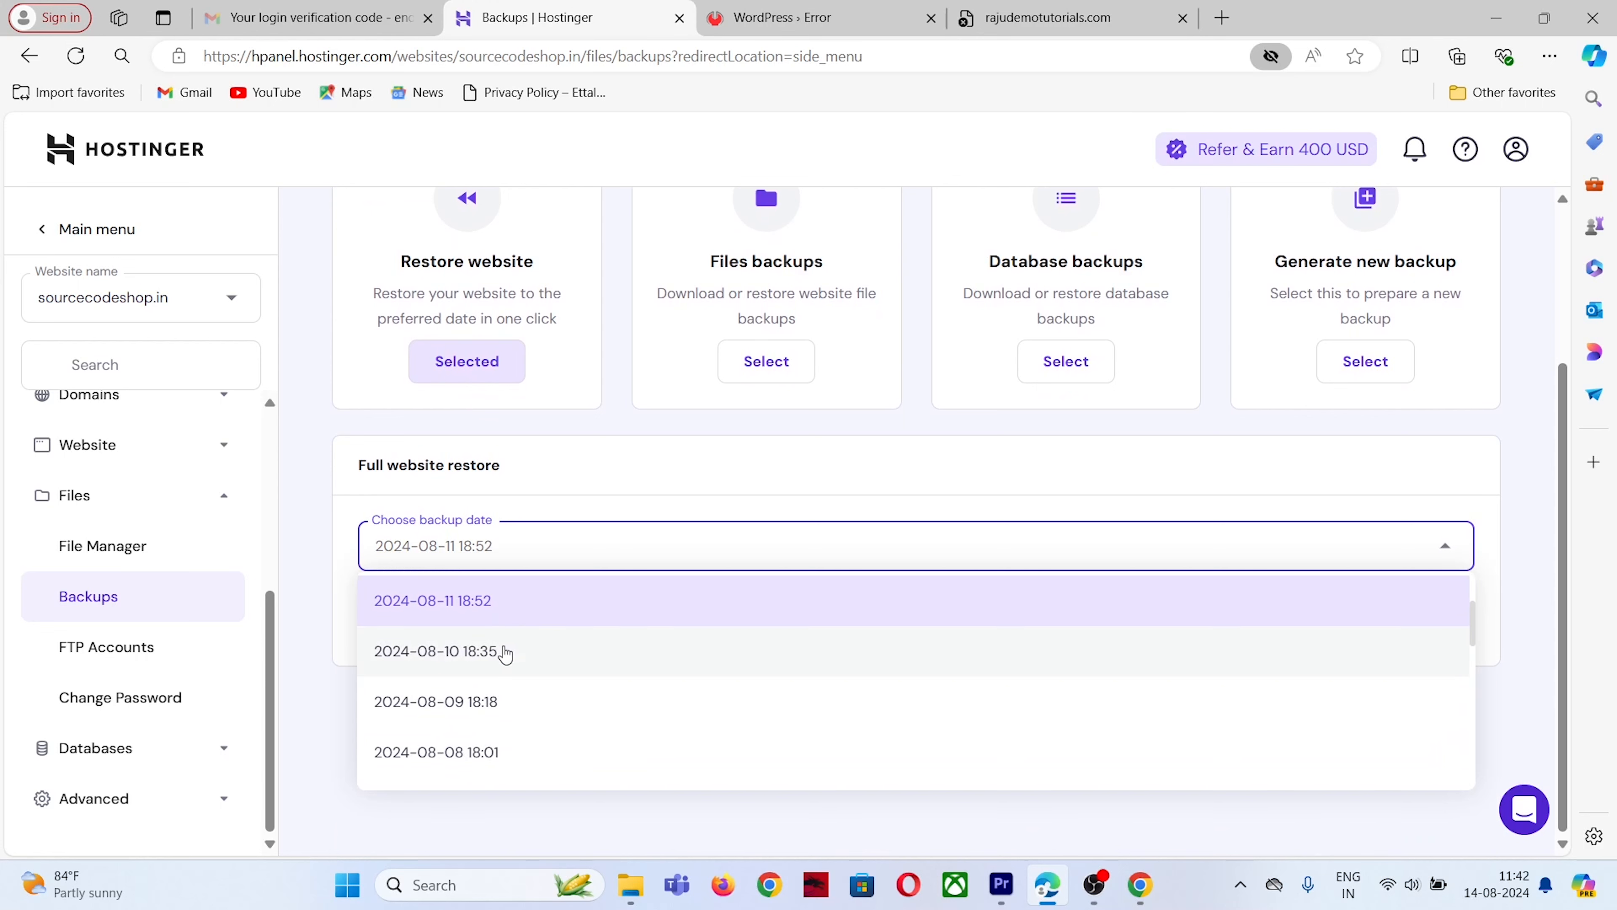
{"action": "scroll", "coordinate": [510, 658], "scroll_direction": "down", "scroll_amount": 2}
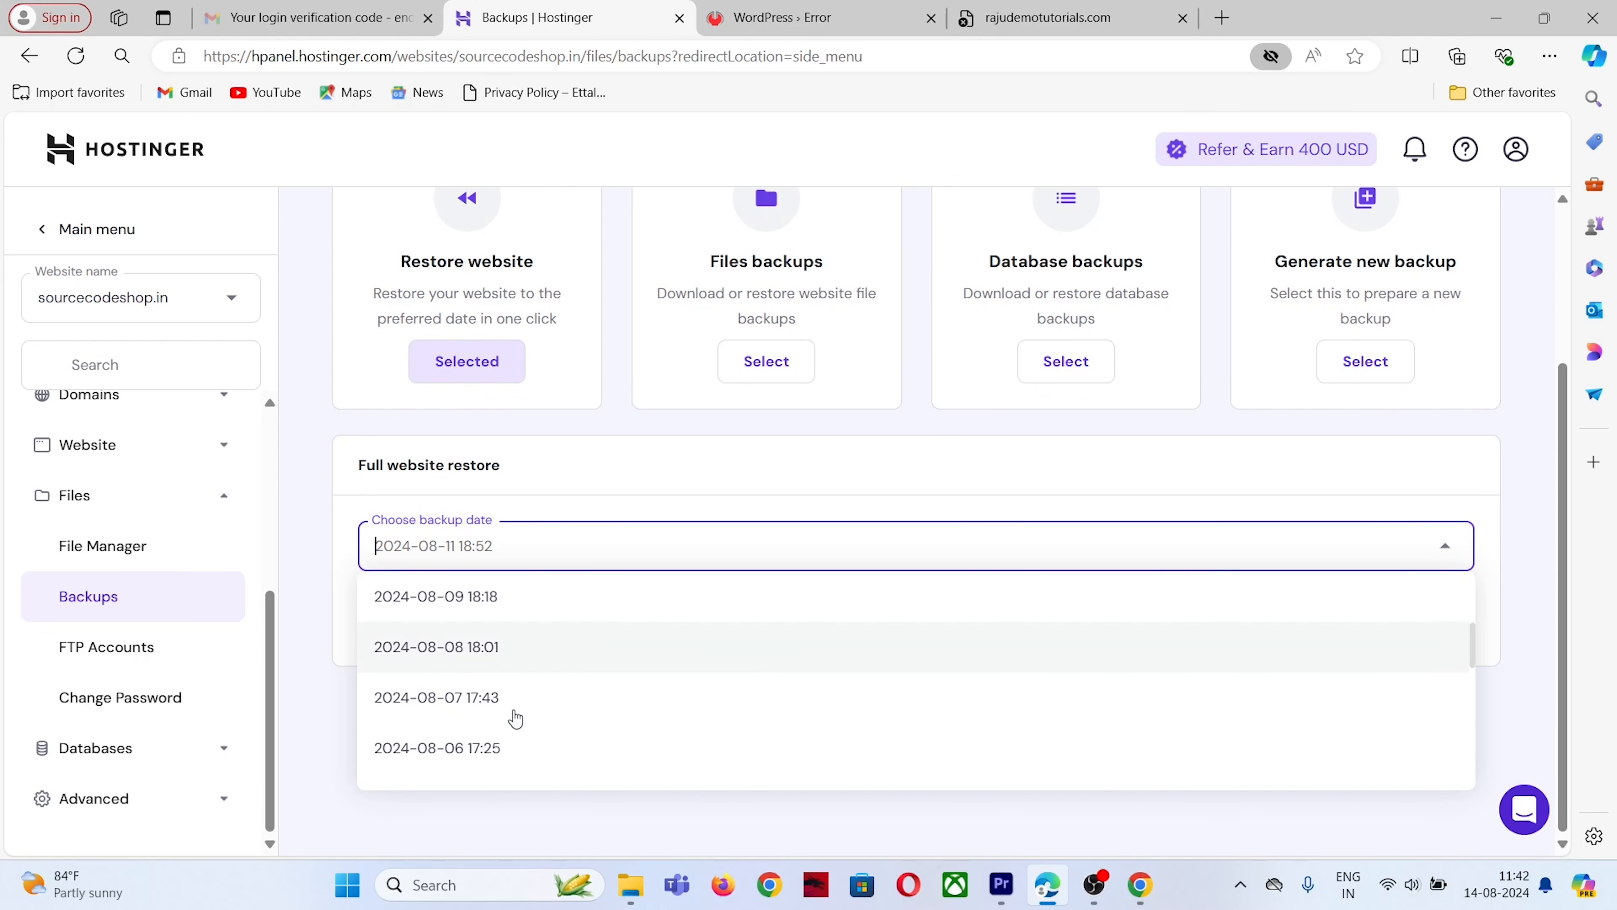
{"action": "scroll", "coordinate": [504, 640], "scroll_direction": "down", "scroll_amount": 2}
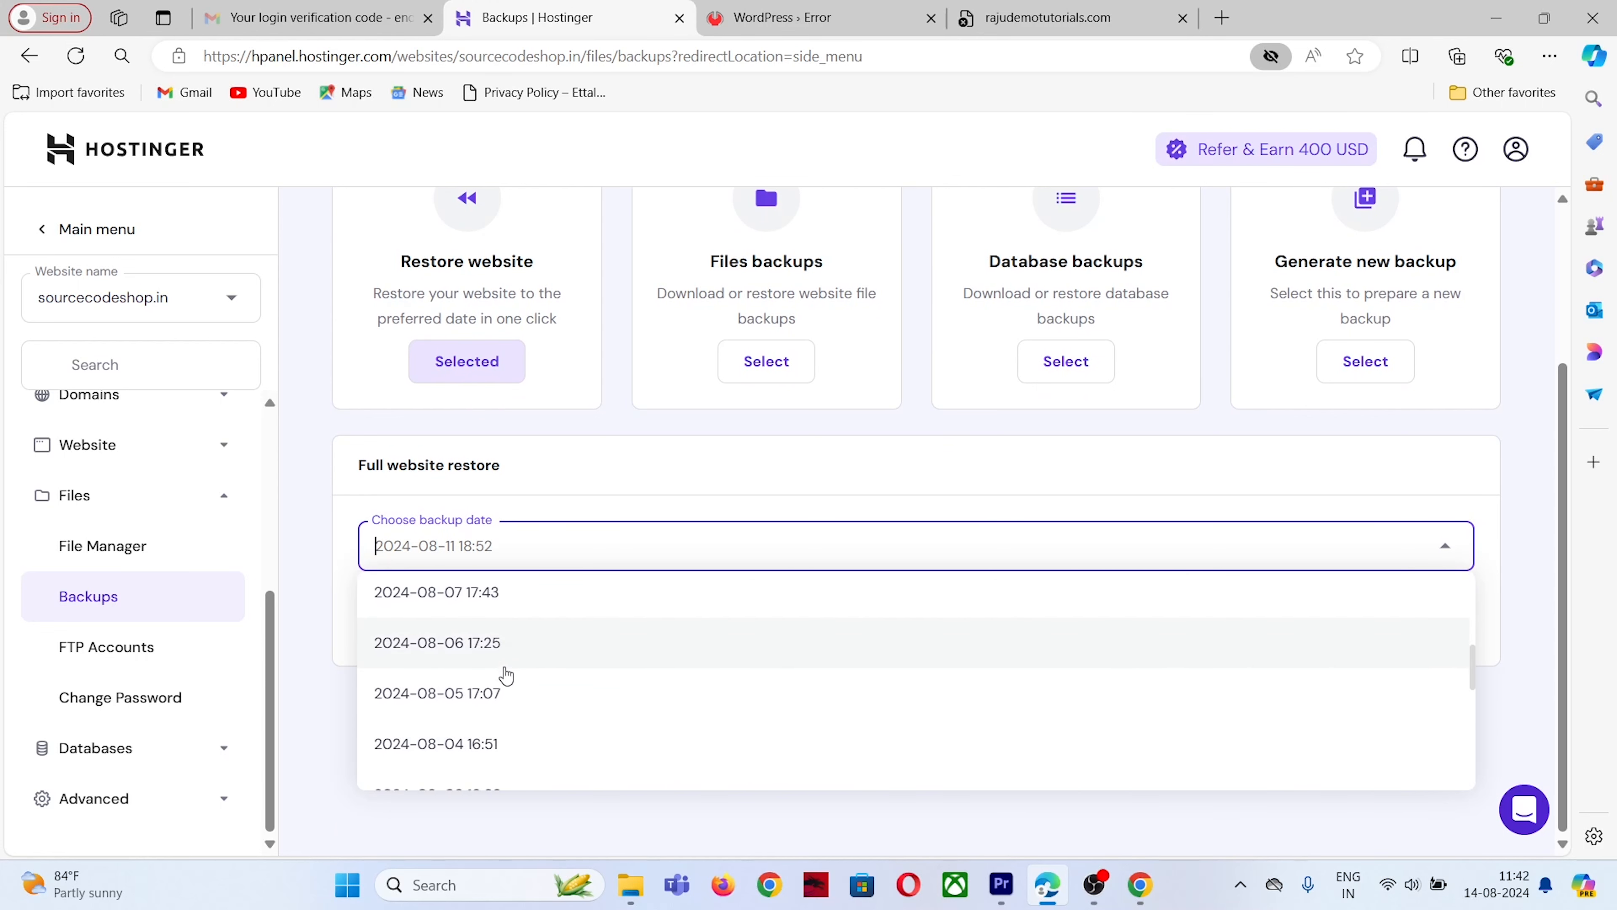
{"action": "scroll", "coordinate": [503, 675], "scroll_direction": "up", "scroll_amount": 4}
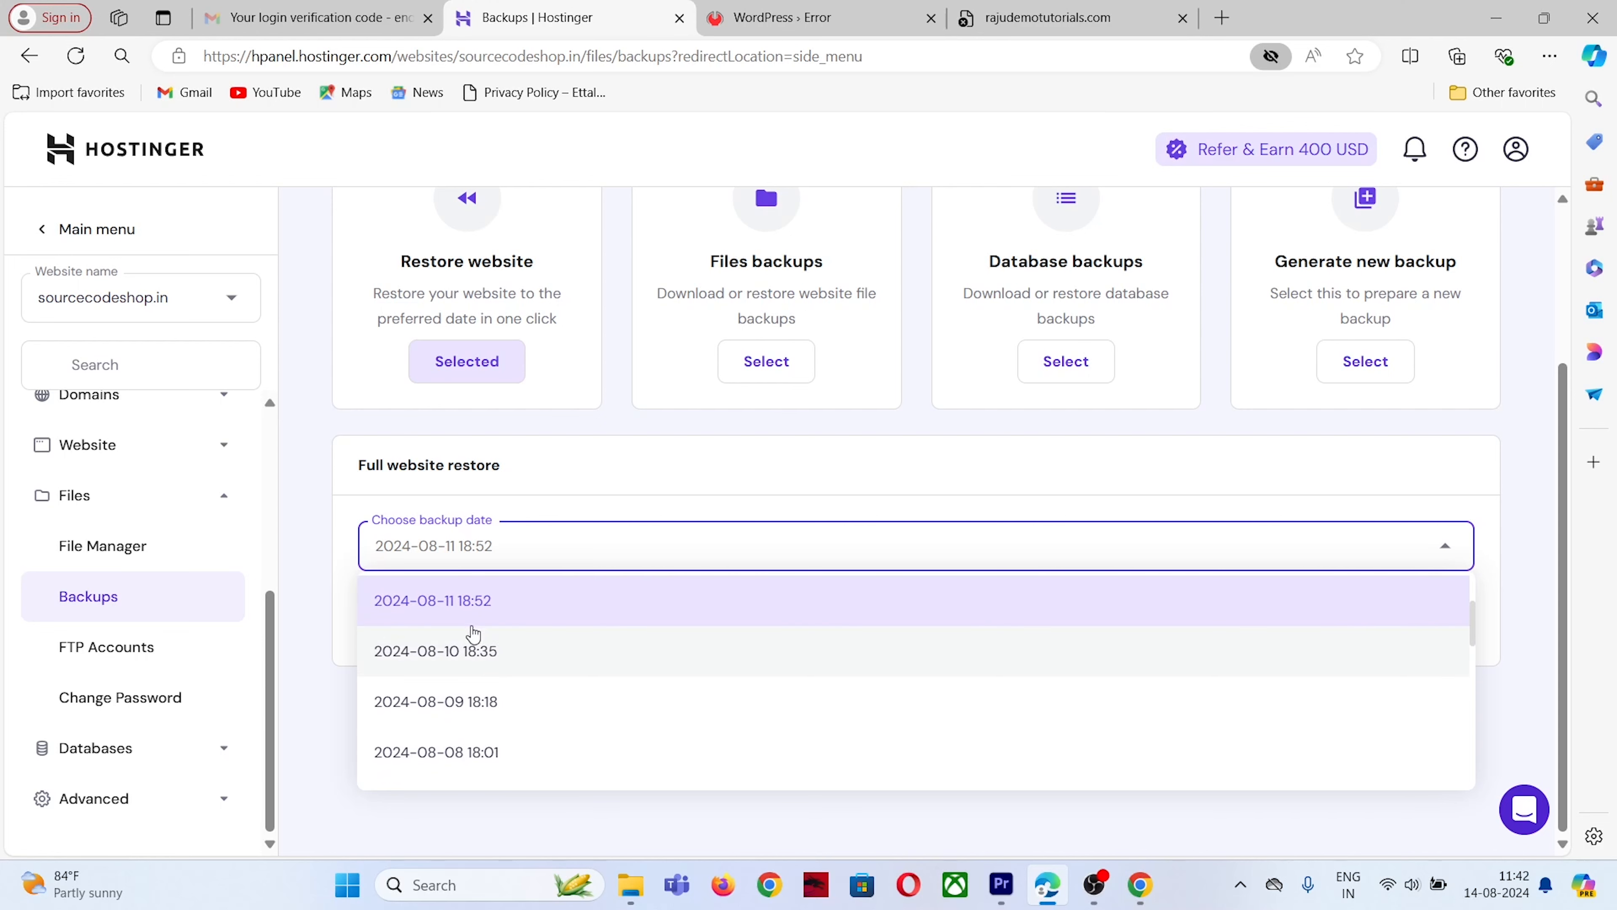
{"action": "scroll", "coordinate": [474, 637], "scroll_direction": "up", "scroll_amount": 2}
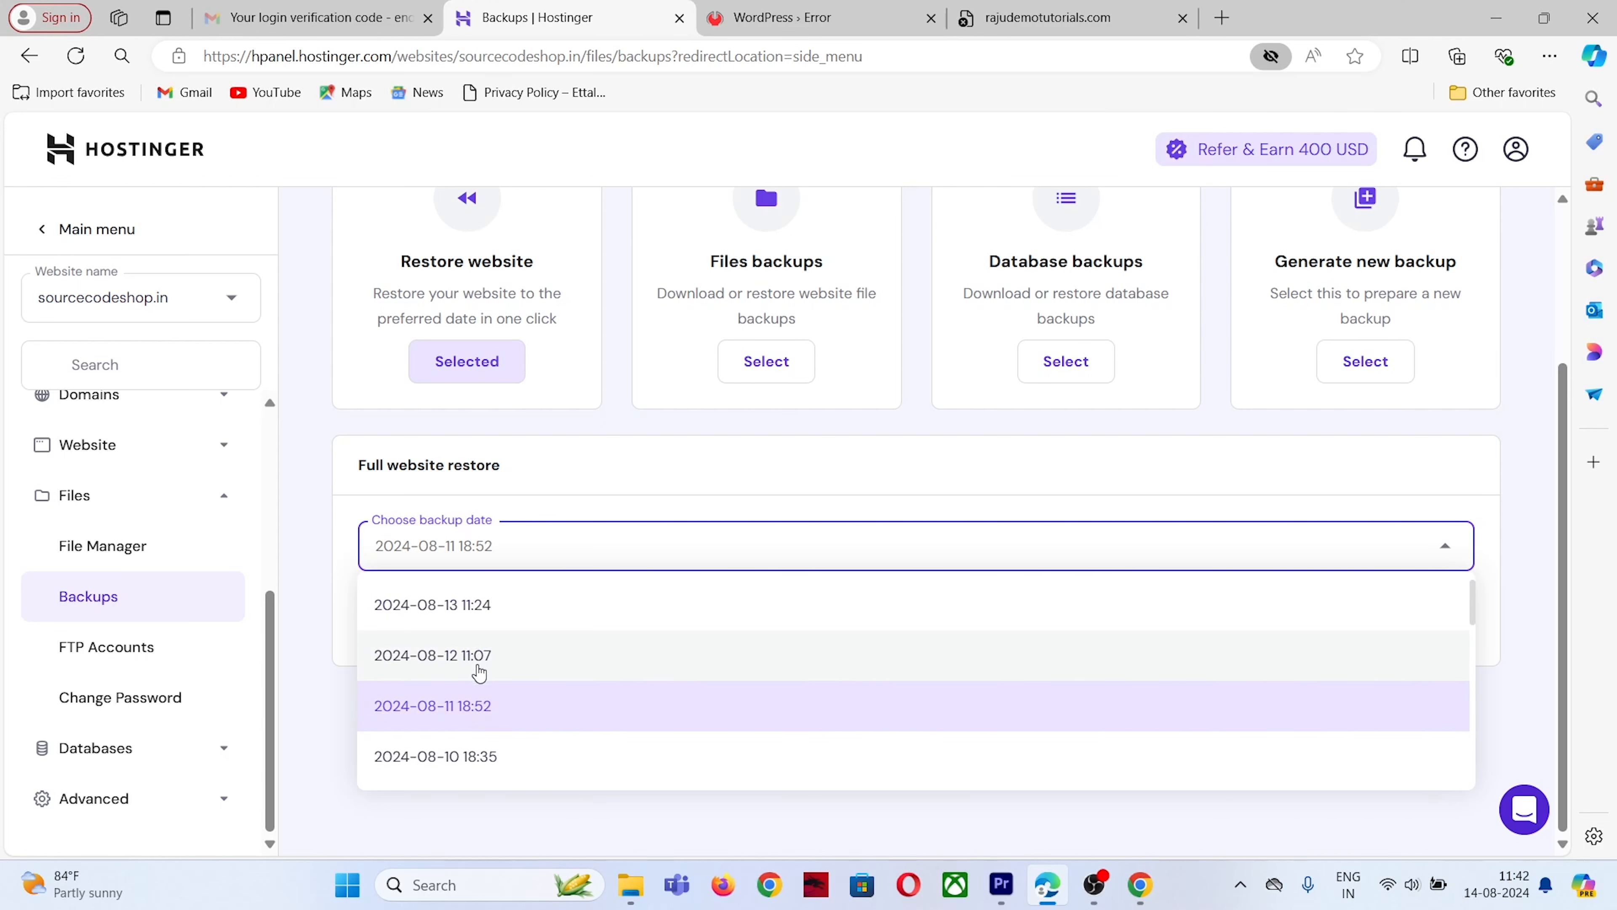
{"action": "scroll", "coordinate": [476, 656], "scroll_direction": "down", "scroll_amount": 2}
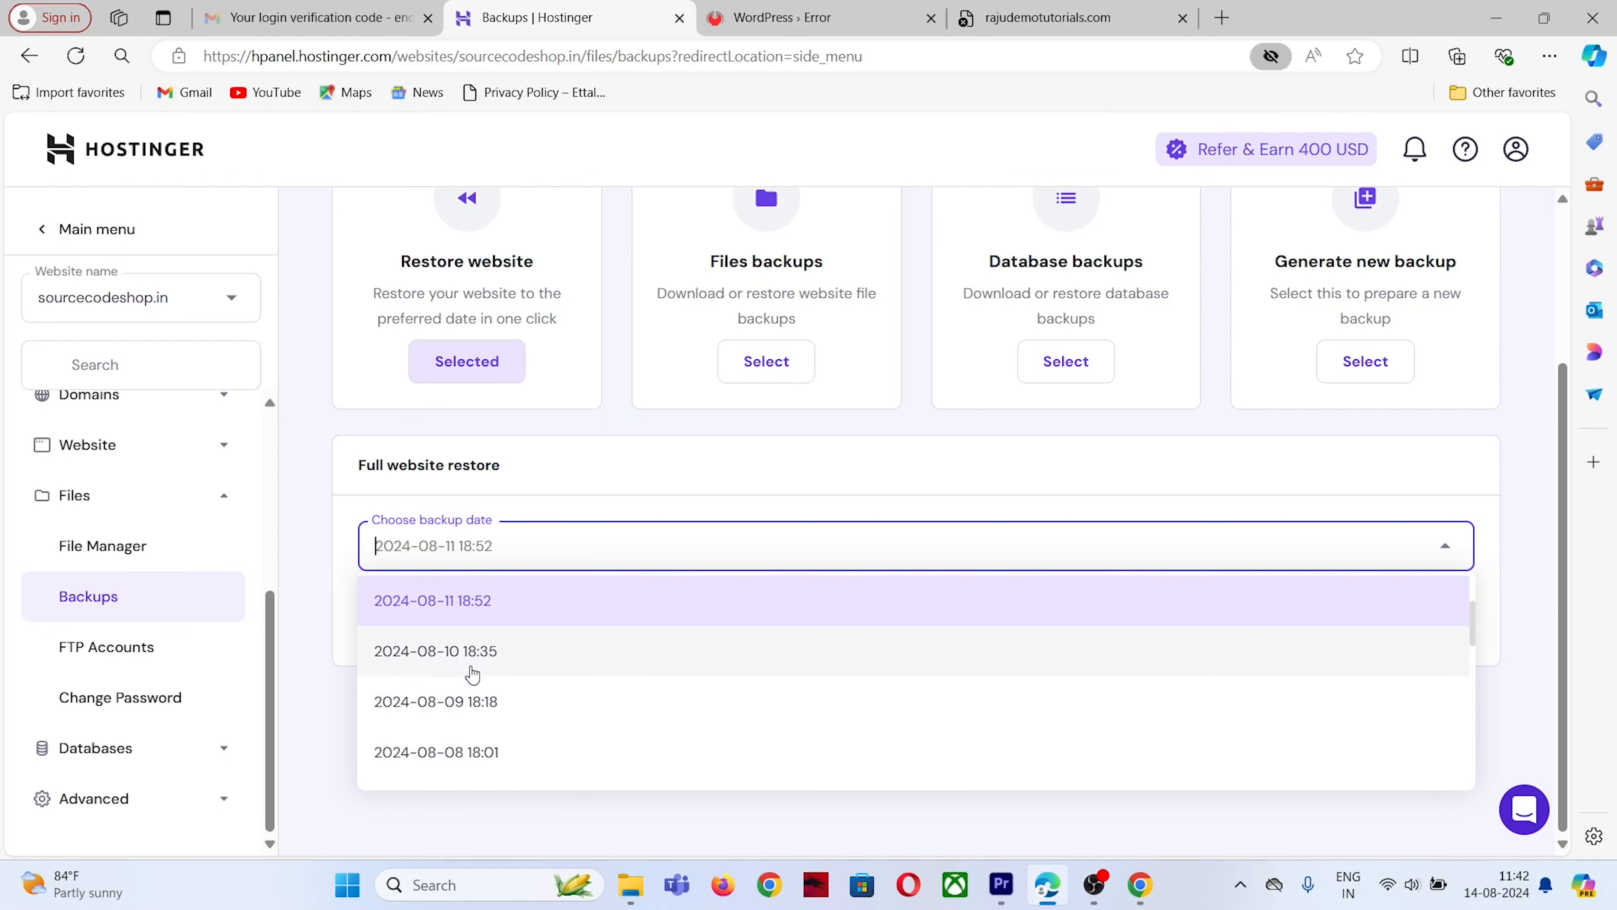
{"action": "scroll", "coordinate": [469, 679], "scroll_direction": "down", "scroll_amount": 1}
{"action": "scroll", "coordinate": [484, 701], "scroll_direction": "up", "scroll_amount": 4}
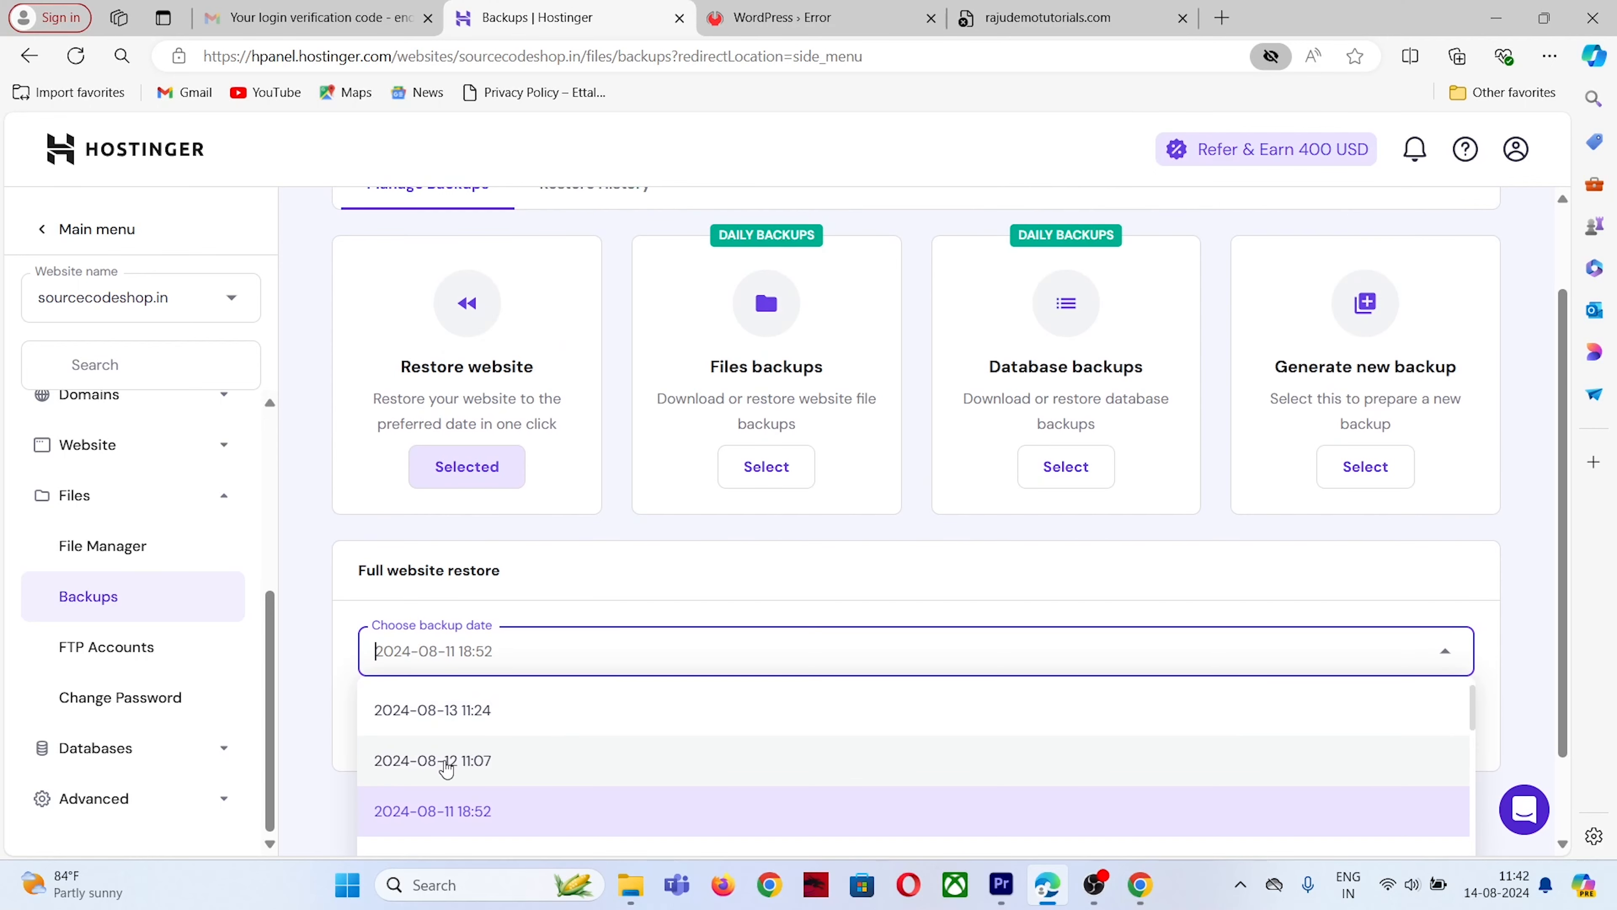
{"action": "left_click", "coordinate": [461, 763]}
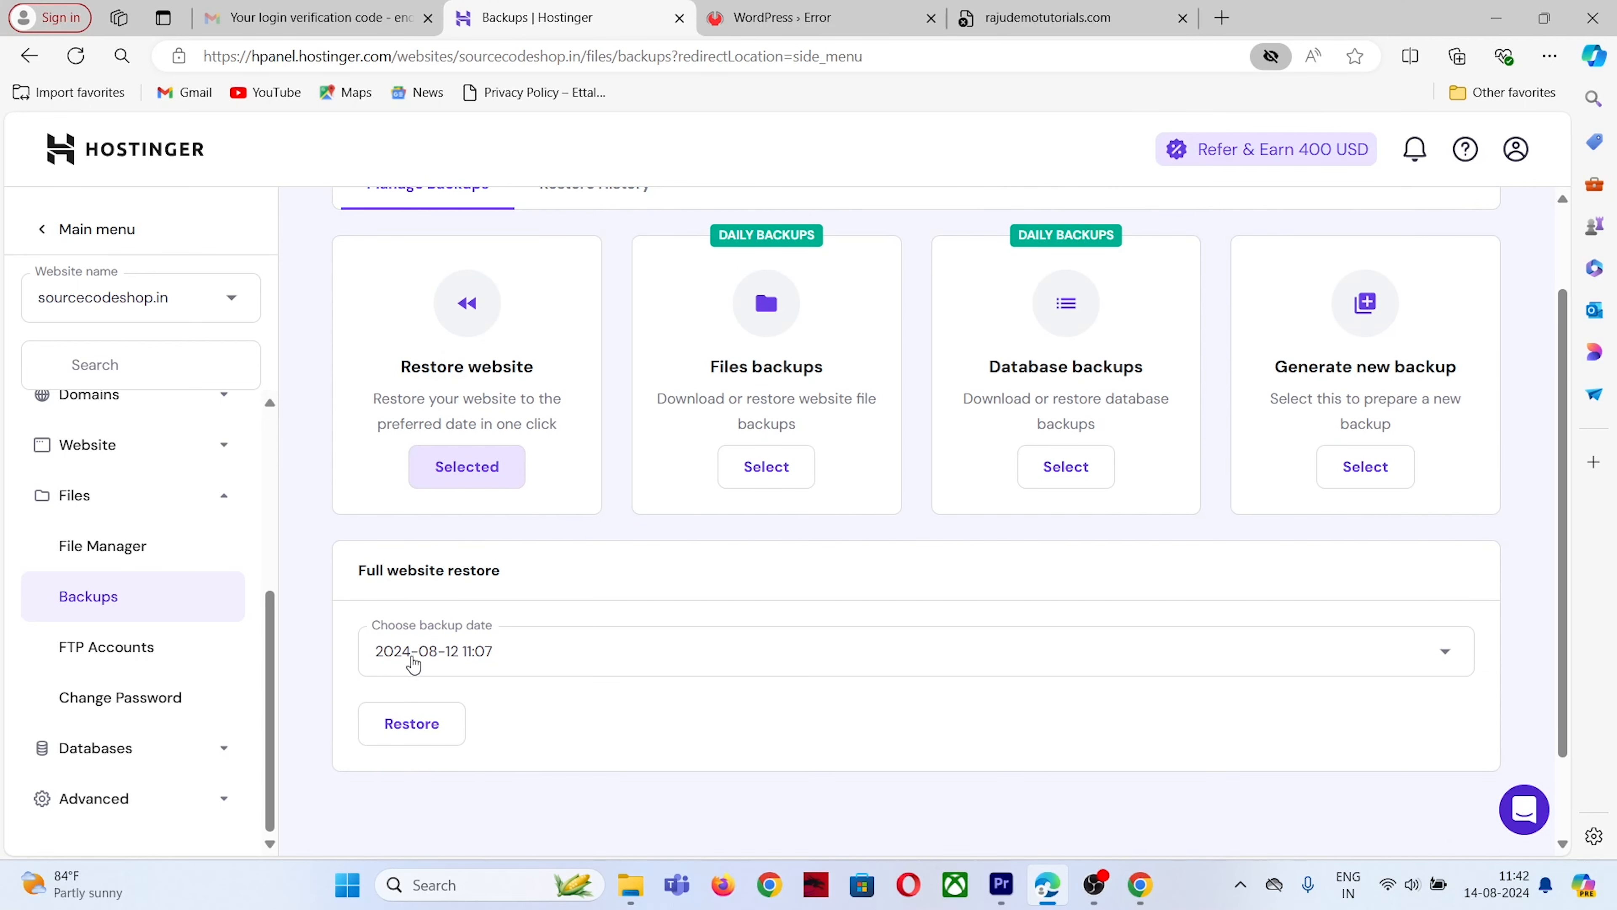
{"action": "left_click", "coordinate": [405, 728]}
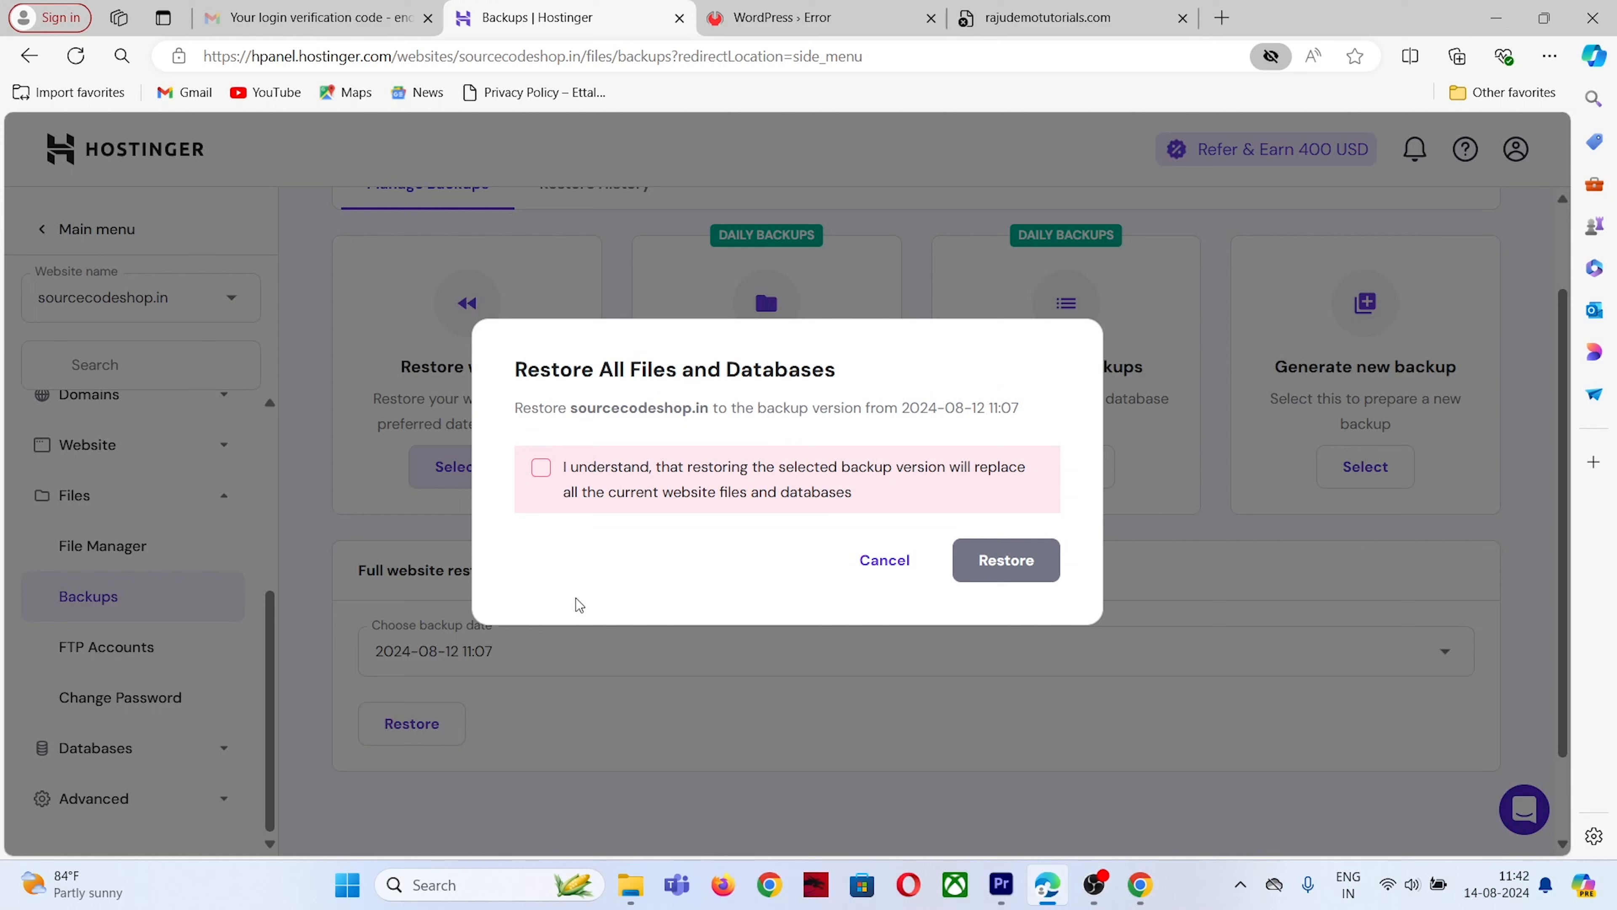
{"action": "left_click", "coordinate": [542, 470]}
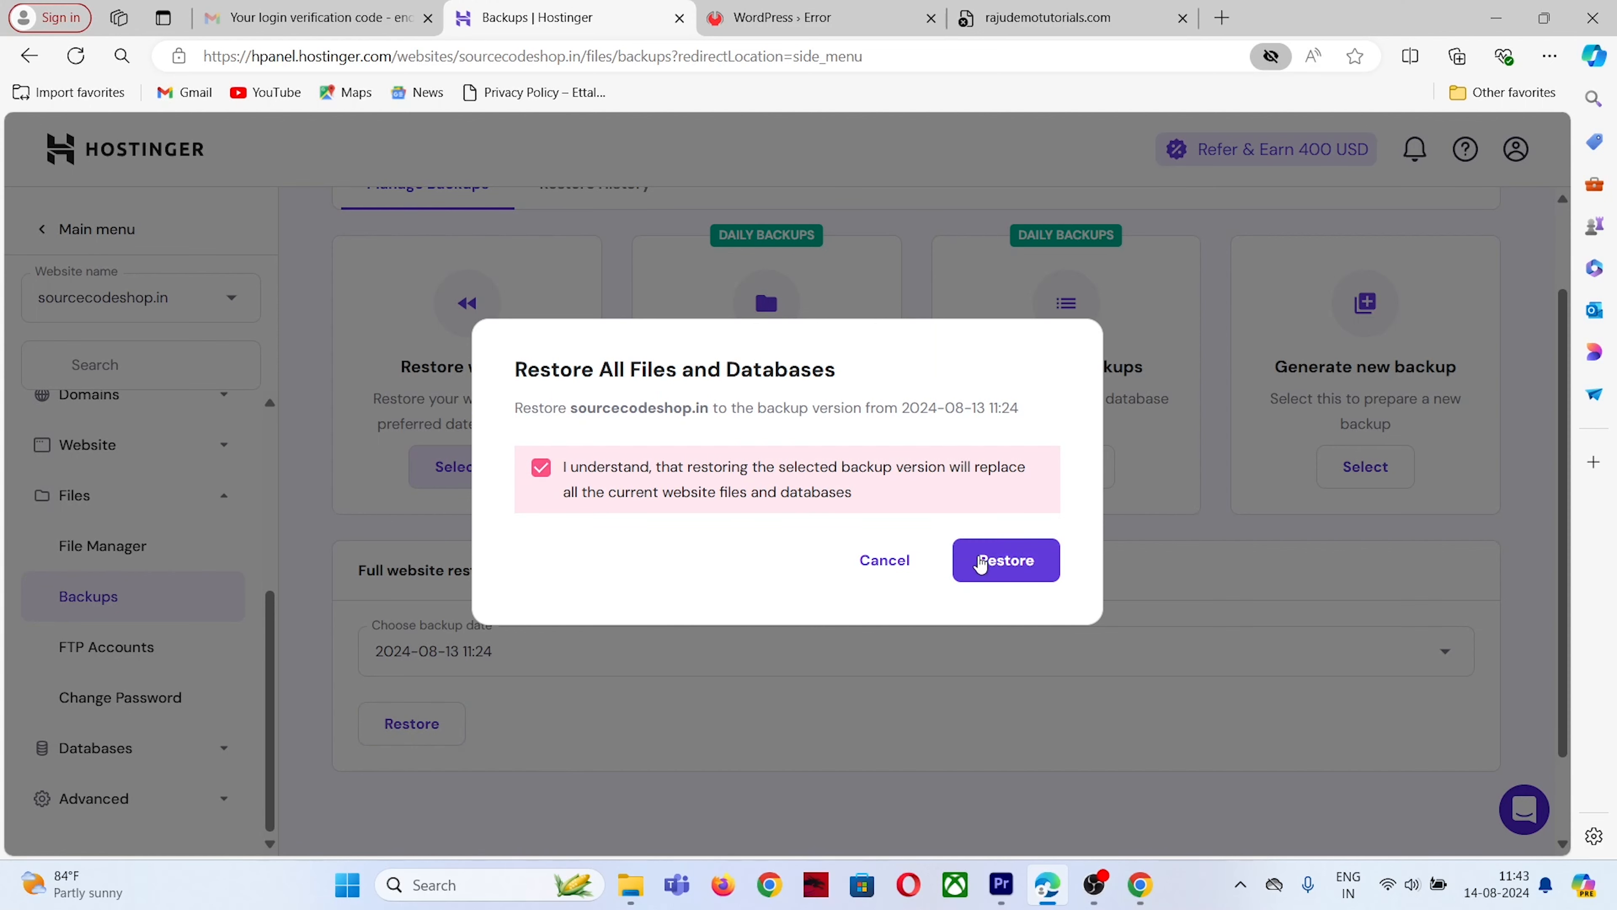
{"action": "left_click", "coordinate": [981, 562]}
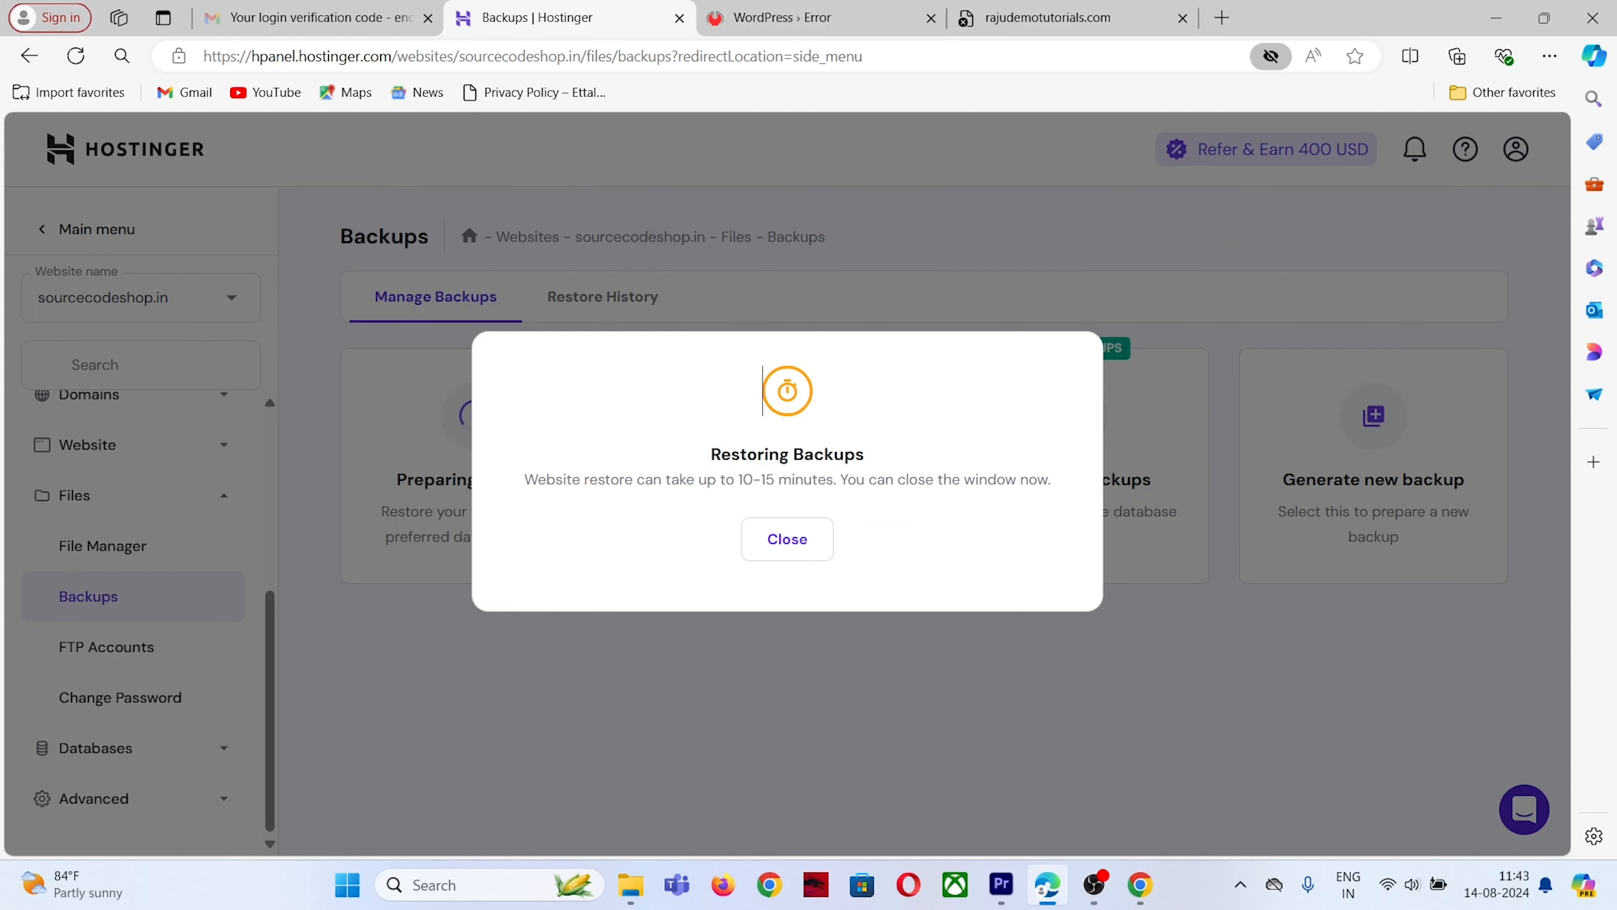
{"action": "key", "text": "alt+Tab"}
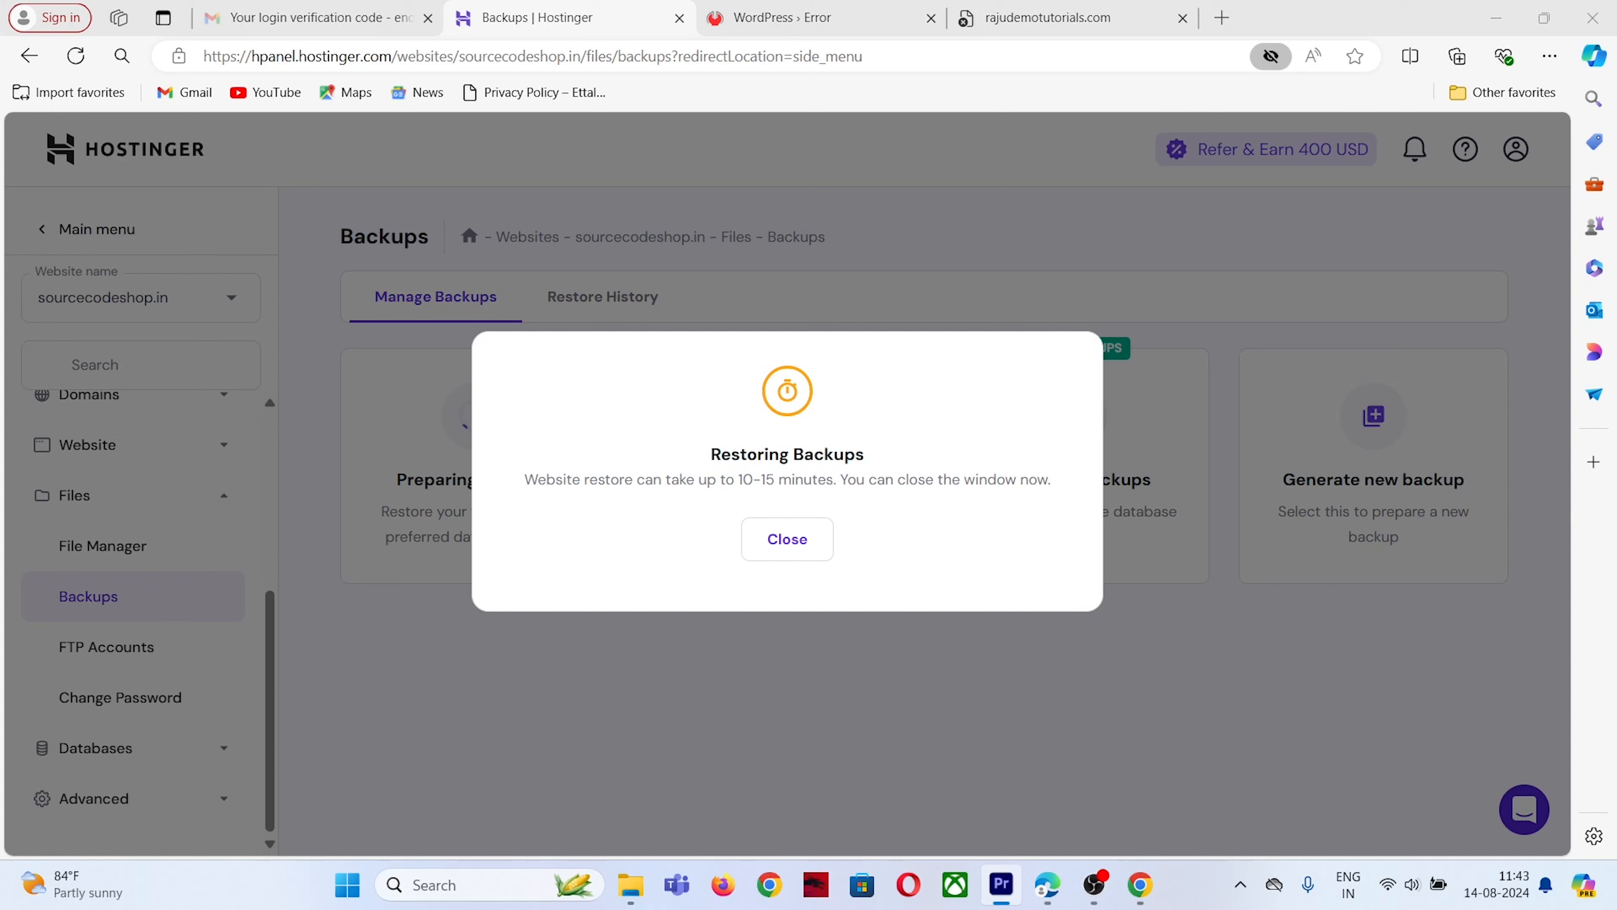
{"action": "left_click_drag", "start_coordinate": [521, 479], "coordinate": [1060, 492]}
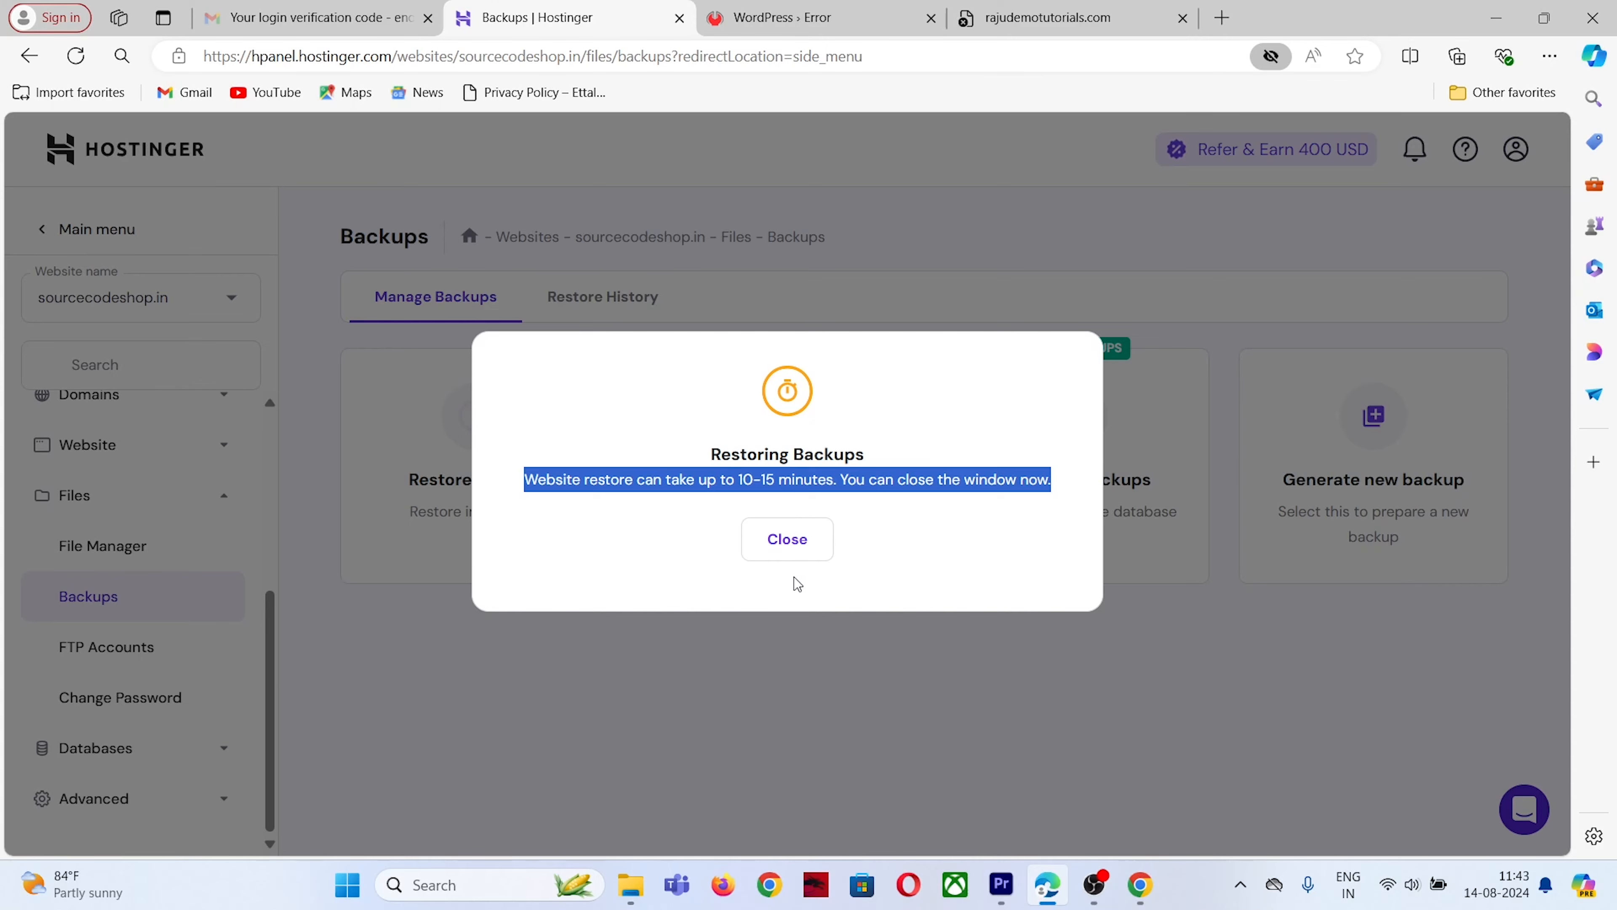
{"action": "left_click", "coordinate": [787, 537]}
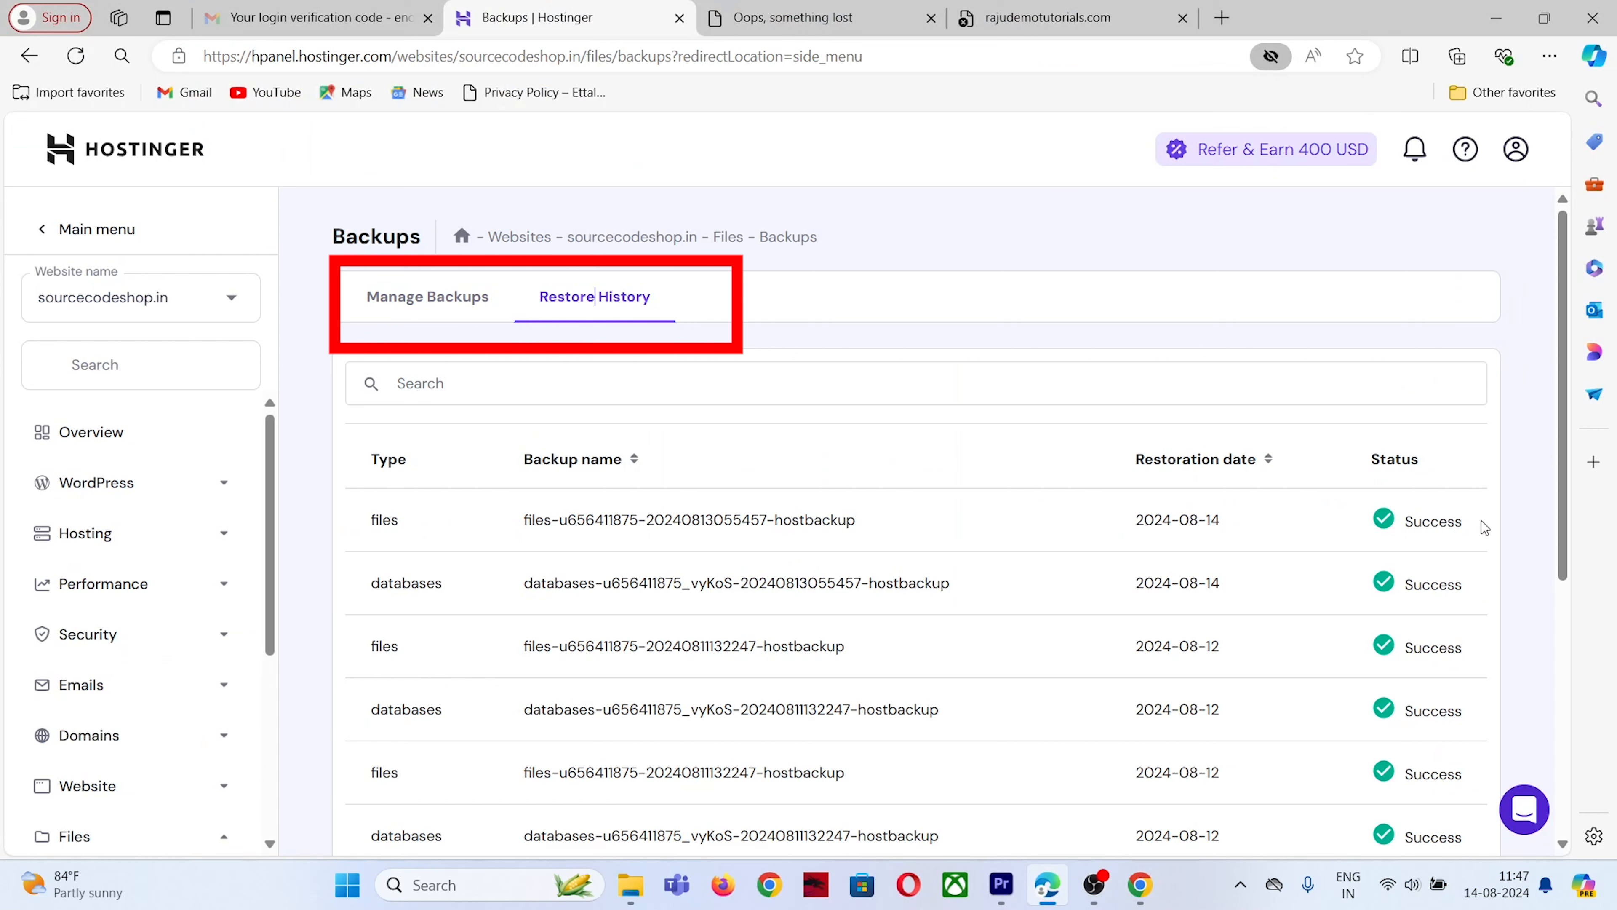
Step: Check the status of the 2024-08-14 files and databases restorations in the restore history of sourcecodeshop.in
{"action": "left_click_drag", "start_coordinate": [1484, 527], "coordinate": [1403, 521]}
{"action": "left_click_drag", "start_coordinate": [1468, 587], "coordinate": [1403, 581]}
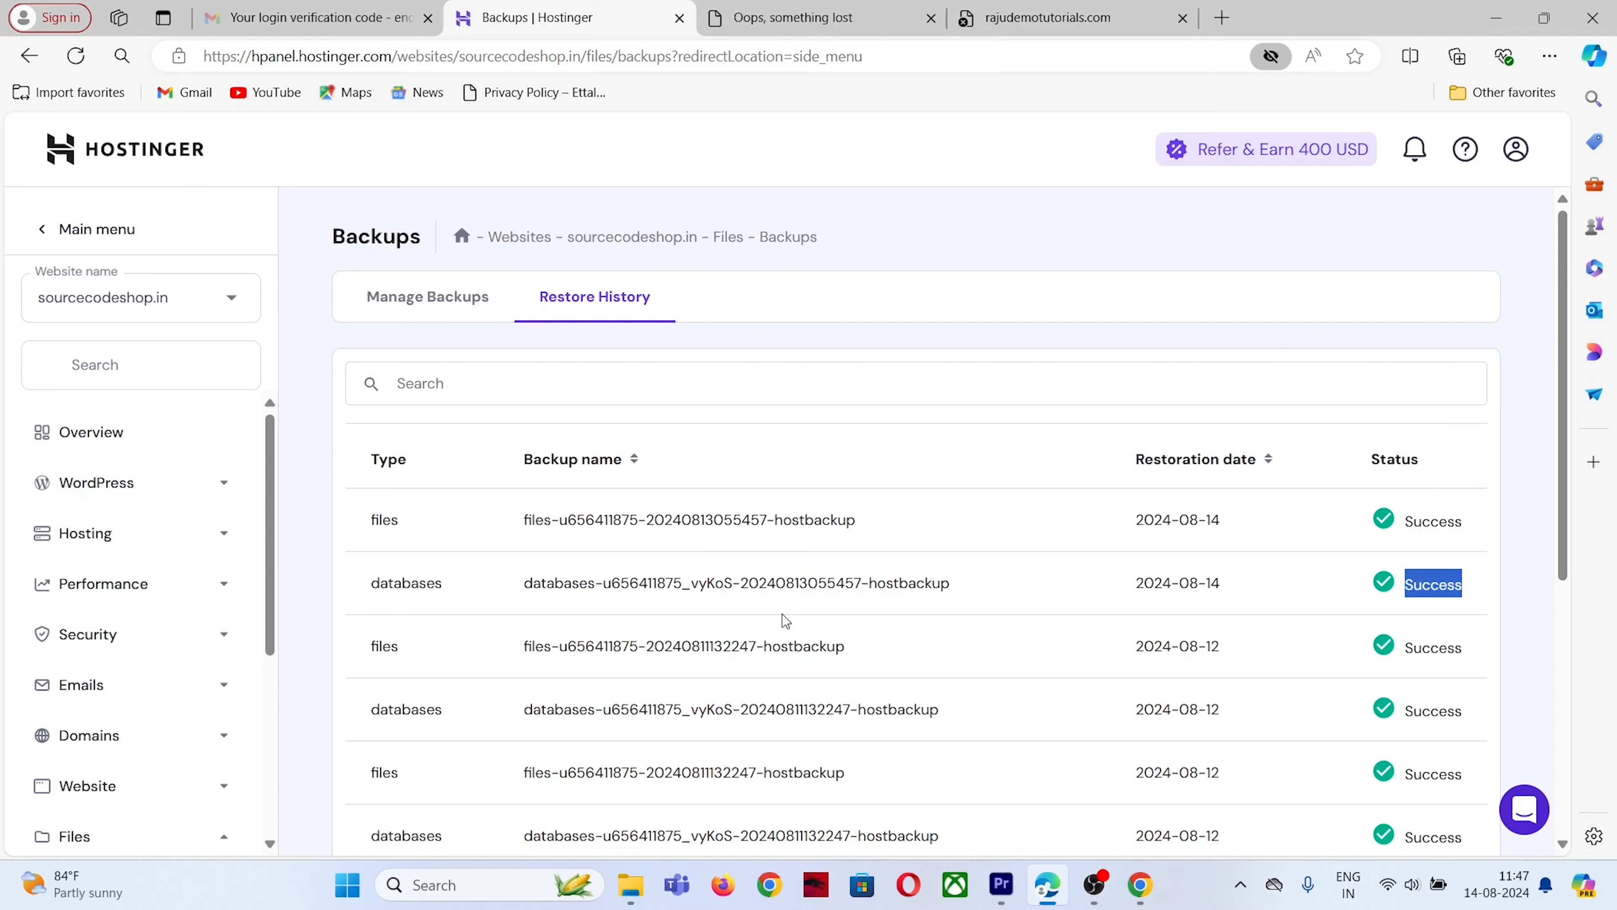
Step: Open the homepage of sourcecodeshop.in in place of its login page and look through the restored posts
{"action": "left_click", "coordinate": [809, 26]}
{"action": "left_click", "coordinate": [123, 56]}
{"action": "left_click_drag", "start_coordinate": [377, 56], "coordinate": [1241, 84]}
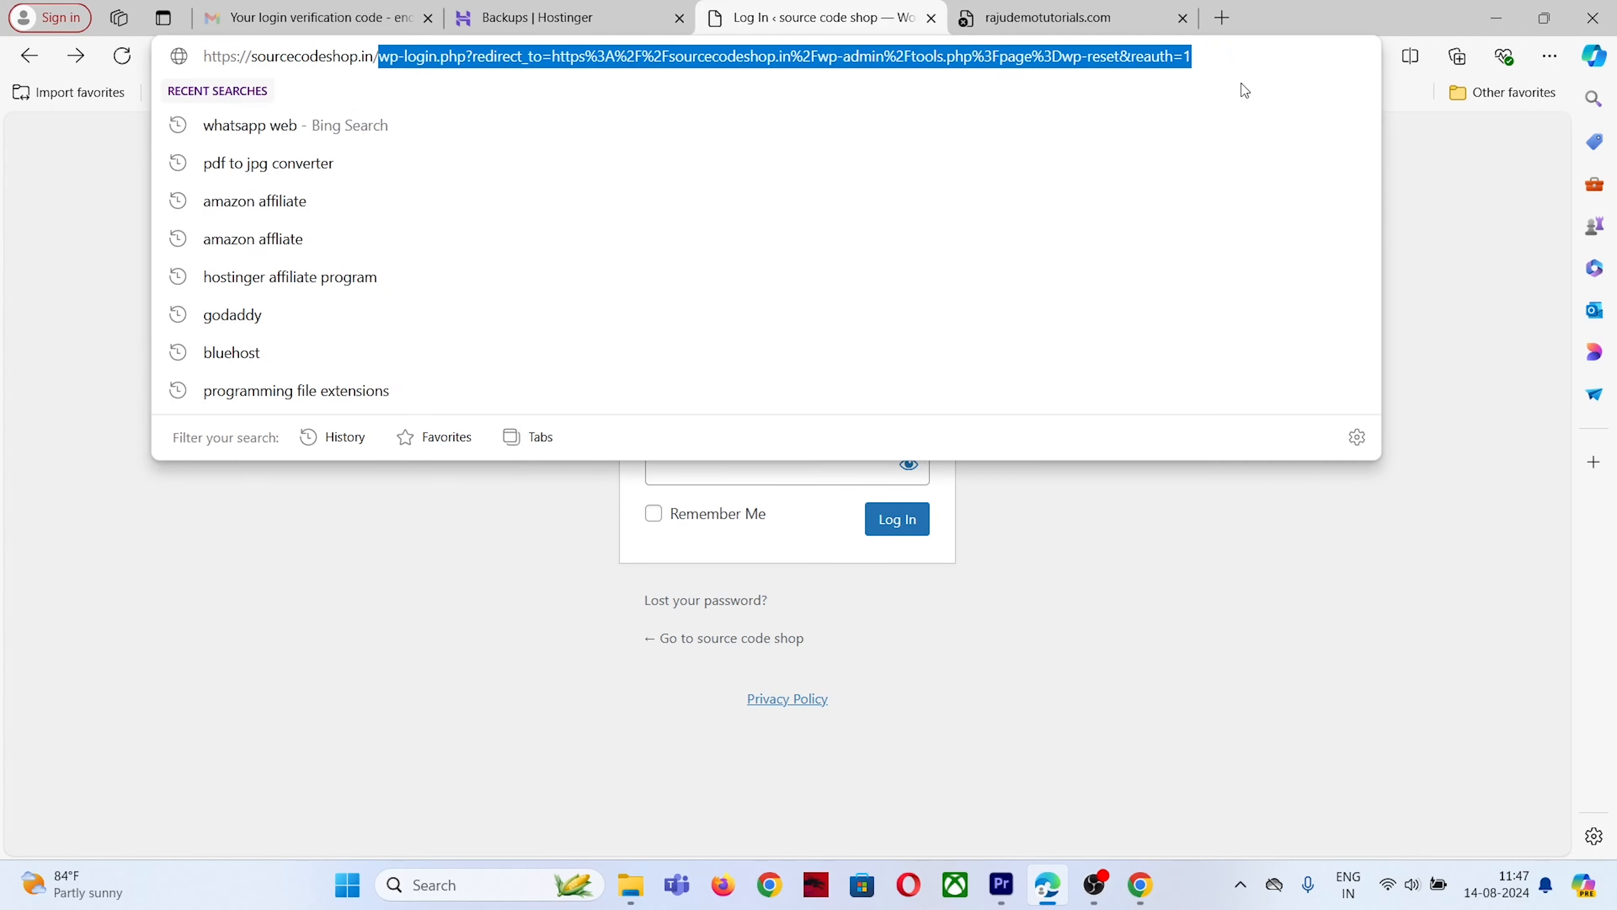
{"action": "key", "text": "Delete"}
{"action": "key", "text": "Return"}
{"action": "scroll", "coordinate": [532, 496], "scroll_direction": "down", "scroll_amount": 10}
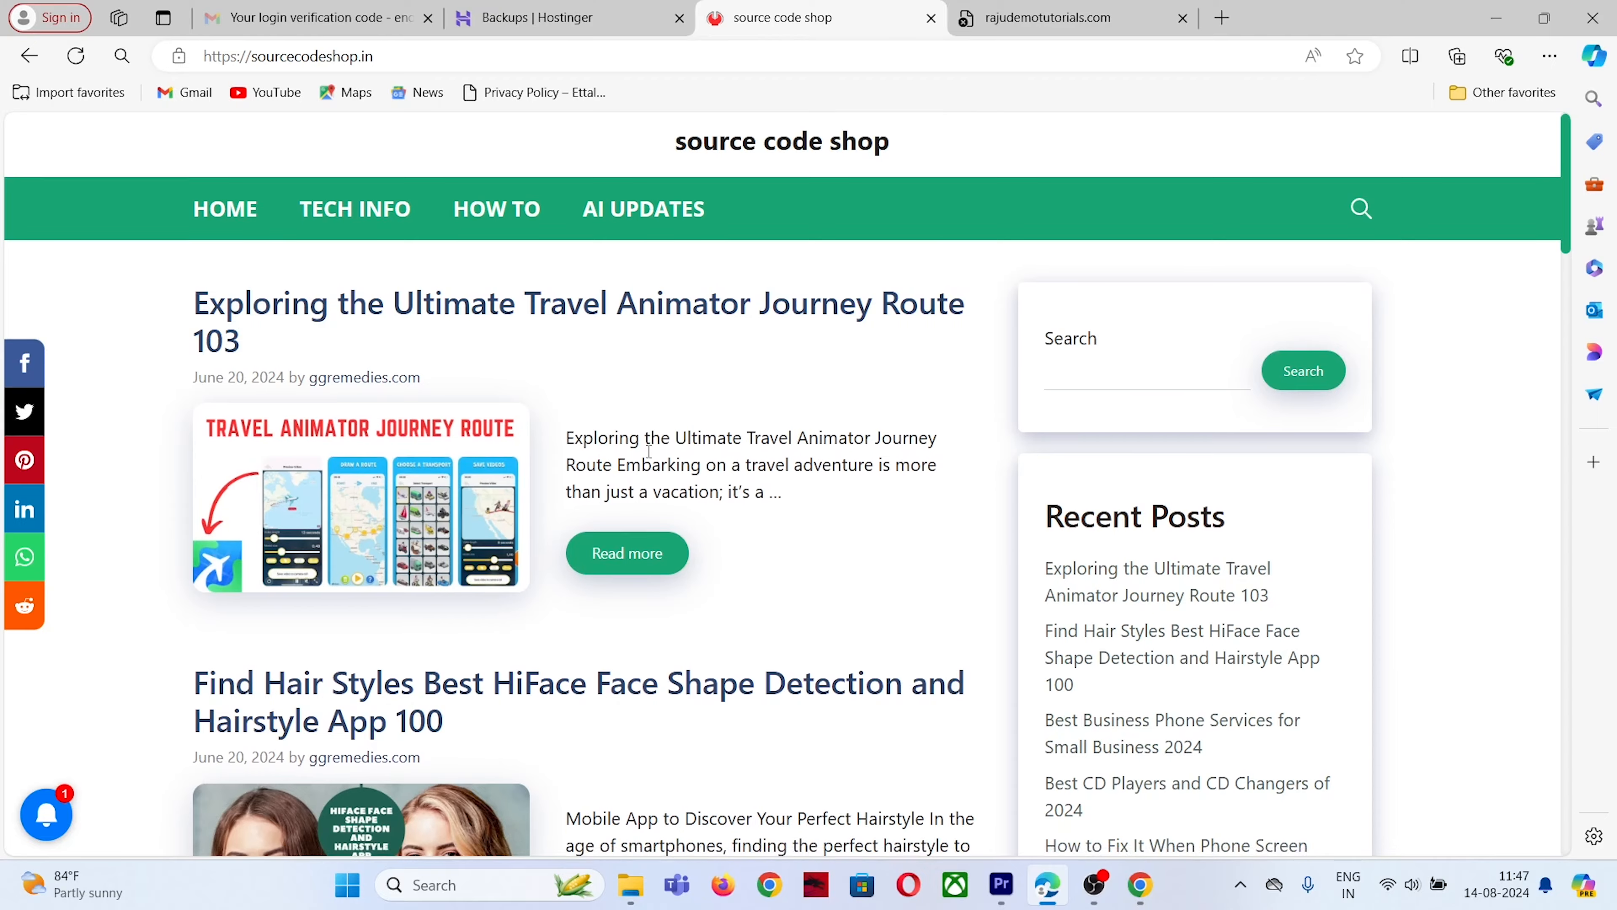
{"action": "scroll", "coordinate": [532, 496], "scroll_direction": "down", "scroll_amount": 20}
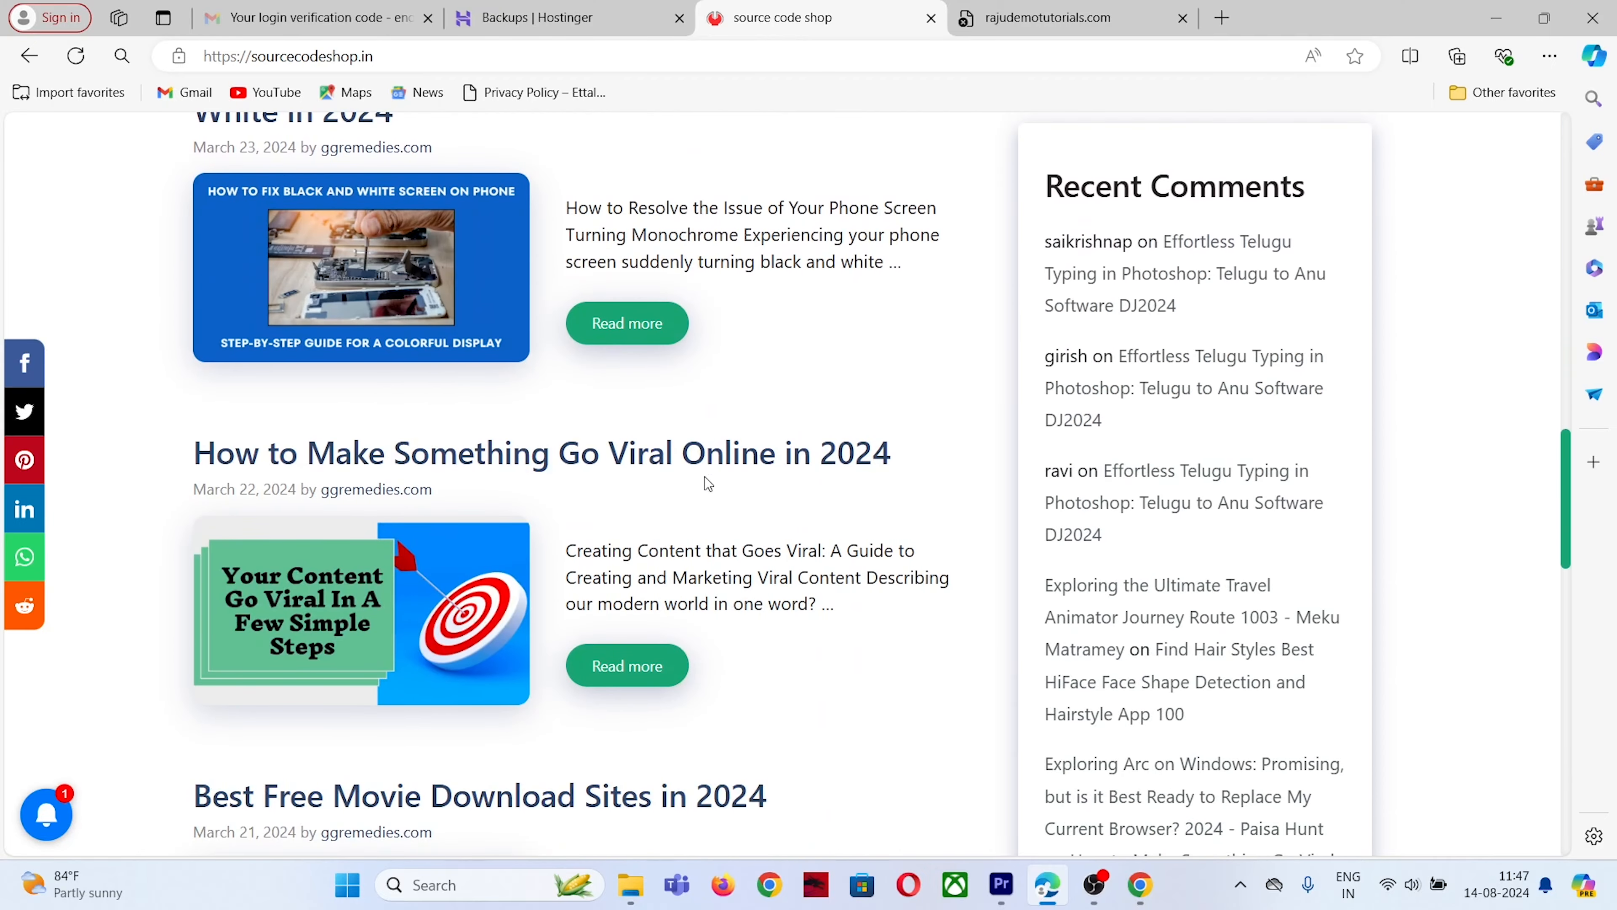
{"action": "scroll", "coordinate": [550, 328], "scroll_direction": "down", "scroll_amount": 5}
{"action": "scroll", "coordinate": [503, 494], "scroll_direction": "up", "scroll_amount": 20}
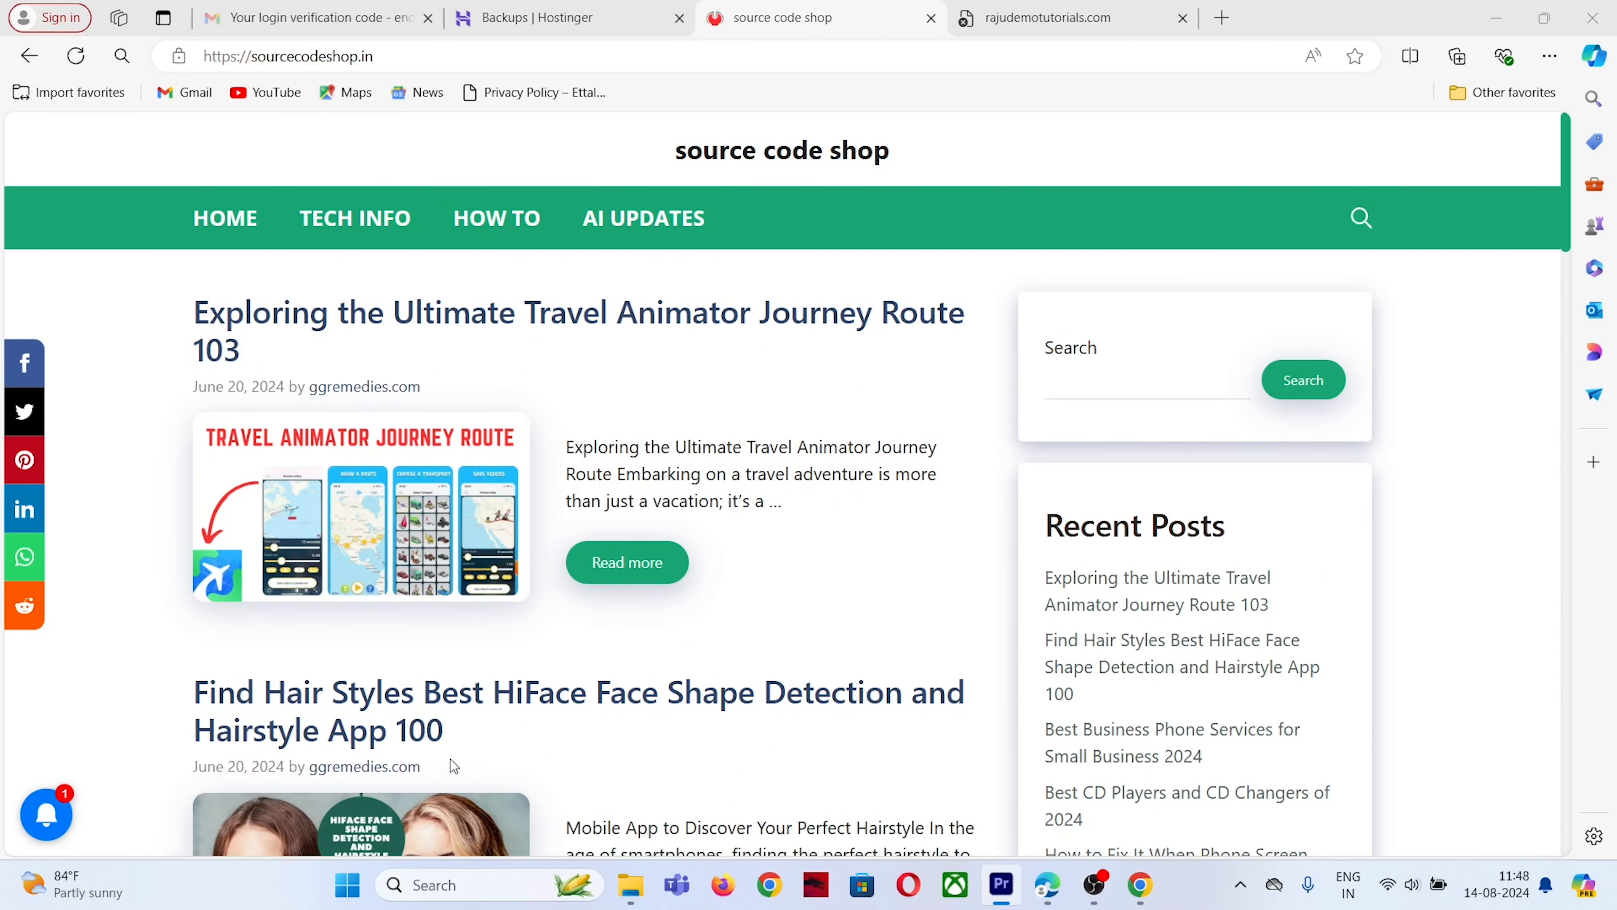
{"action": "scroll", "coordinate": [648, 580], "scroll_direction": "down", "scroll_amount": 5}
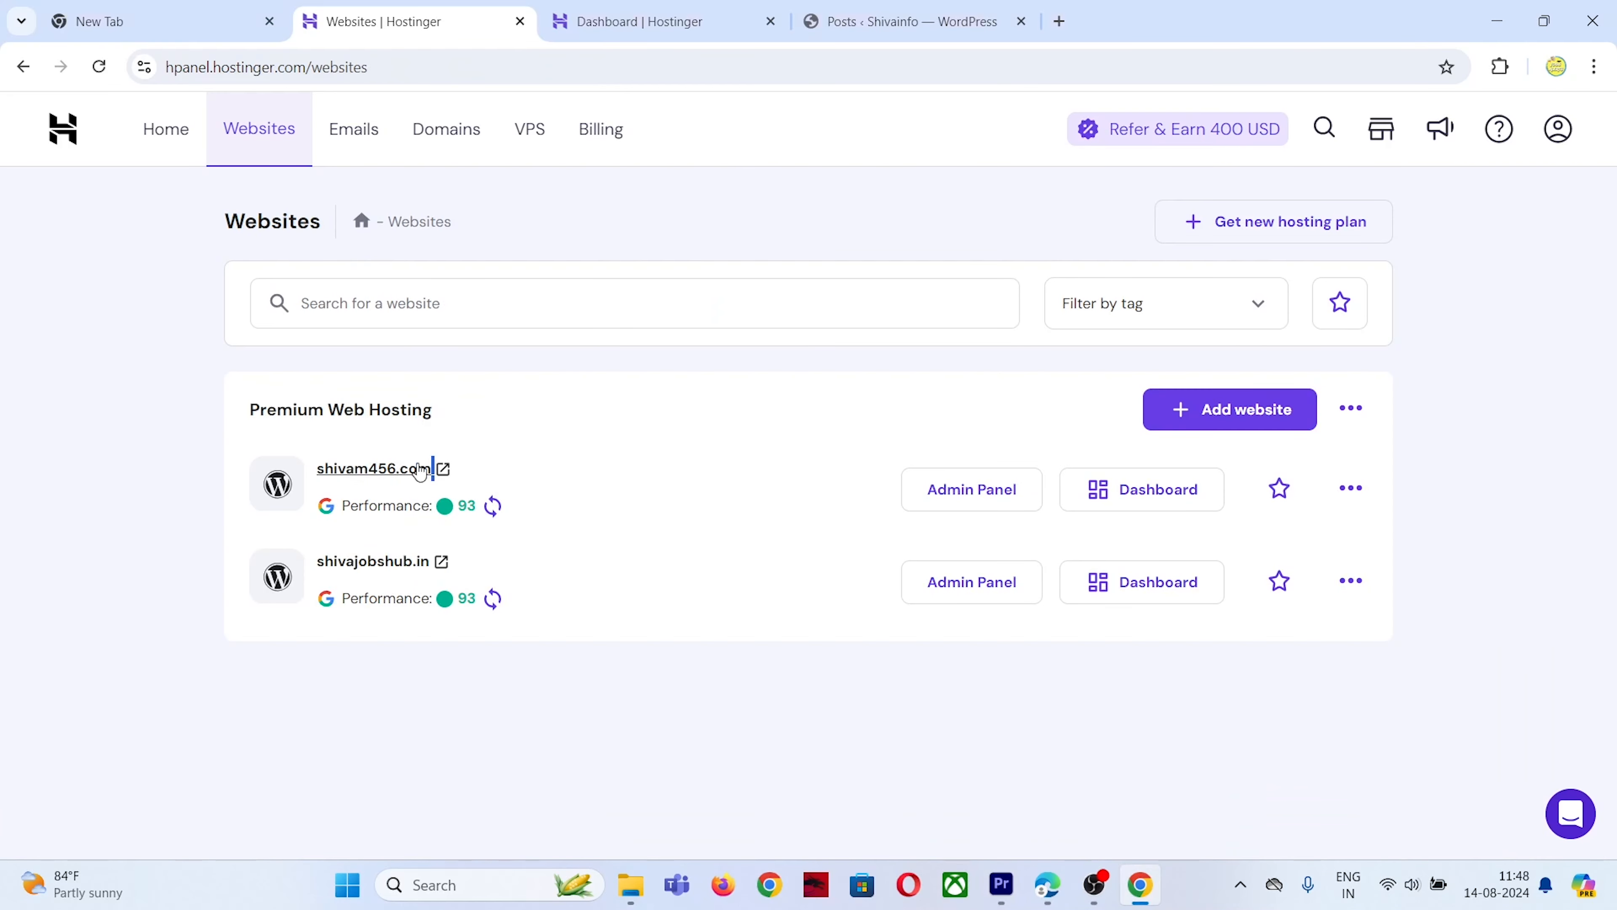
Step: Switch to Chrome and open the backups page of shivam456.com from its dashboard
{"action": "left_click_drag", "start_coordinate": [420, 471], "coordinate": [315, 470]}
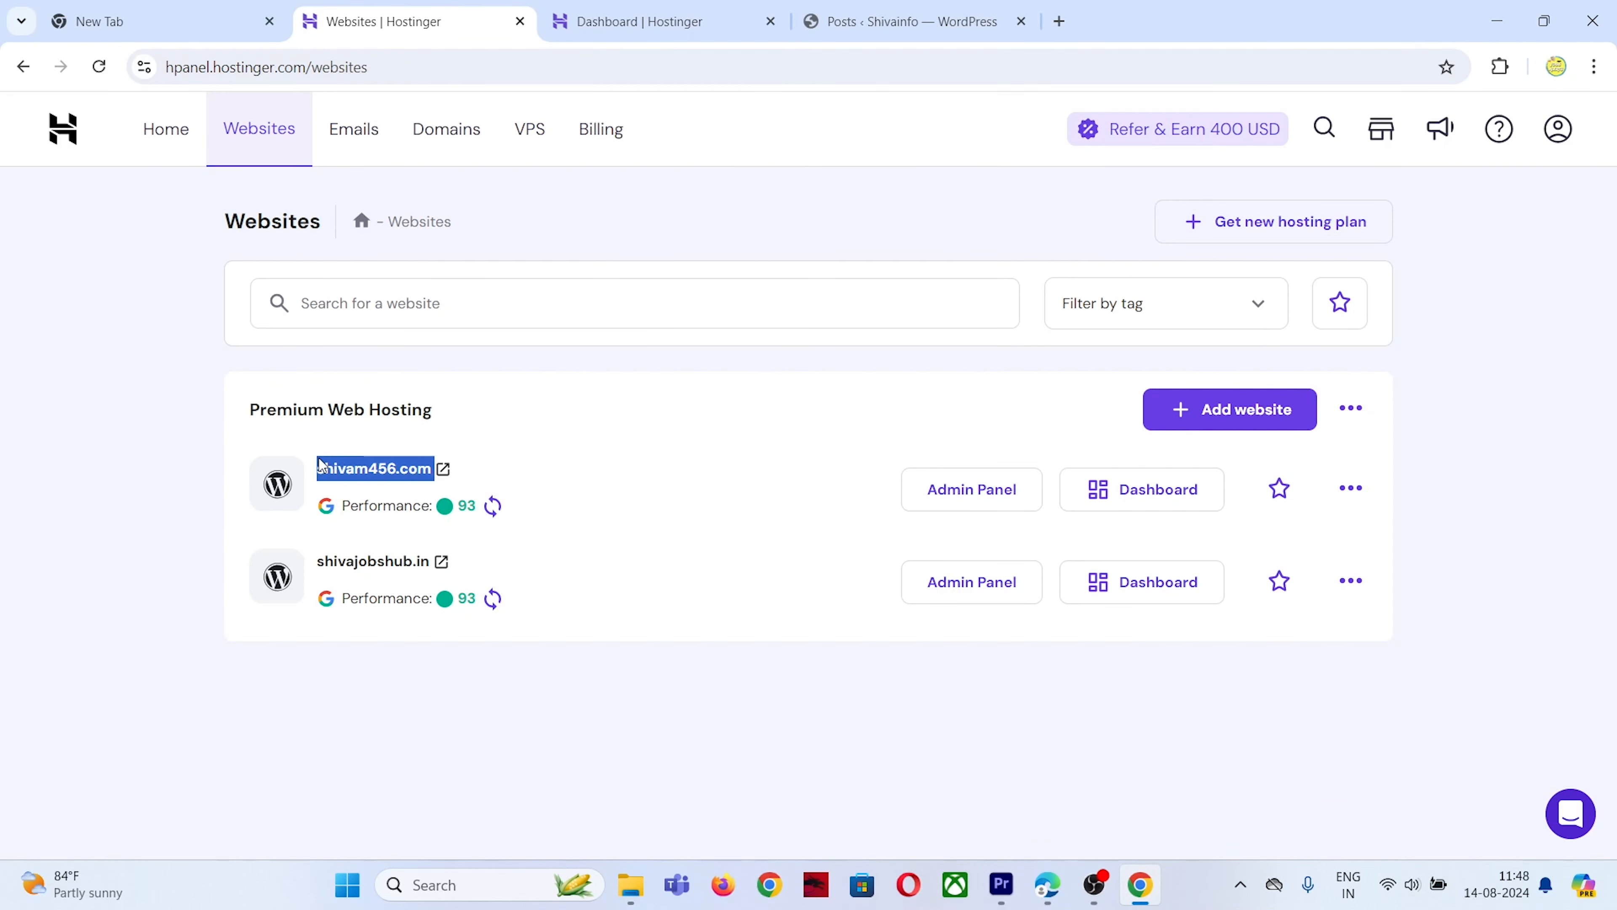
{"action": "left_click", "coordinate": [1123, 497]}
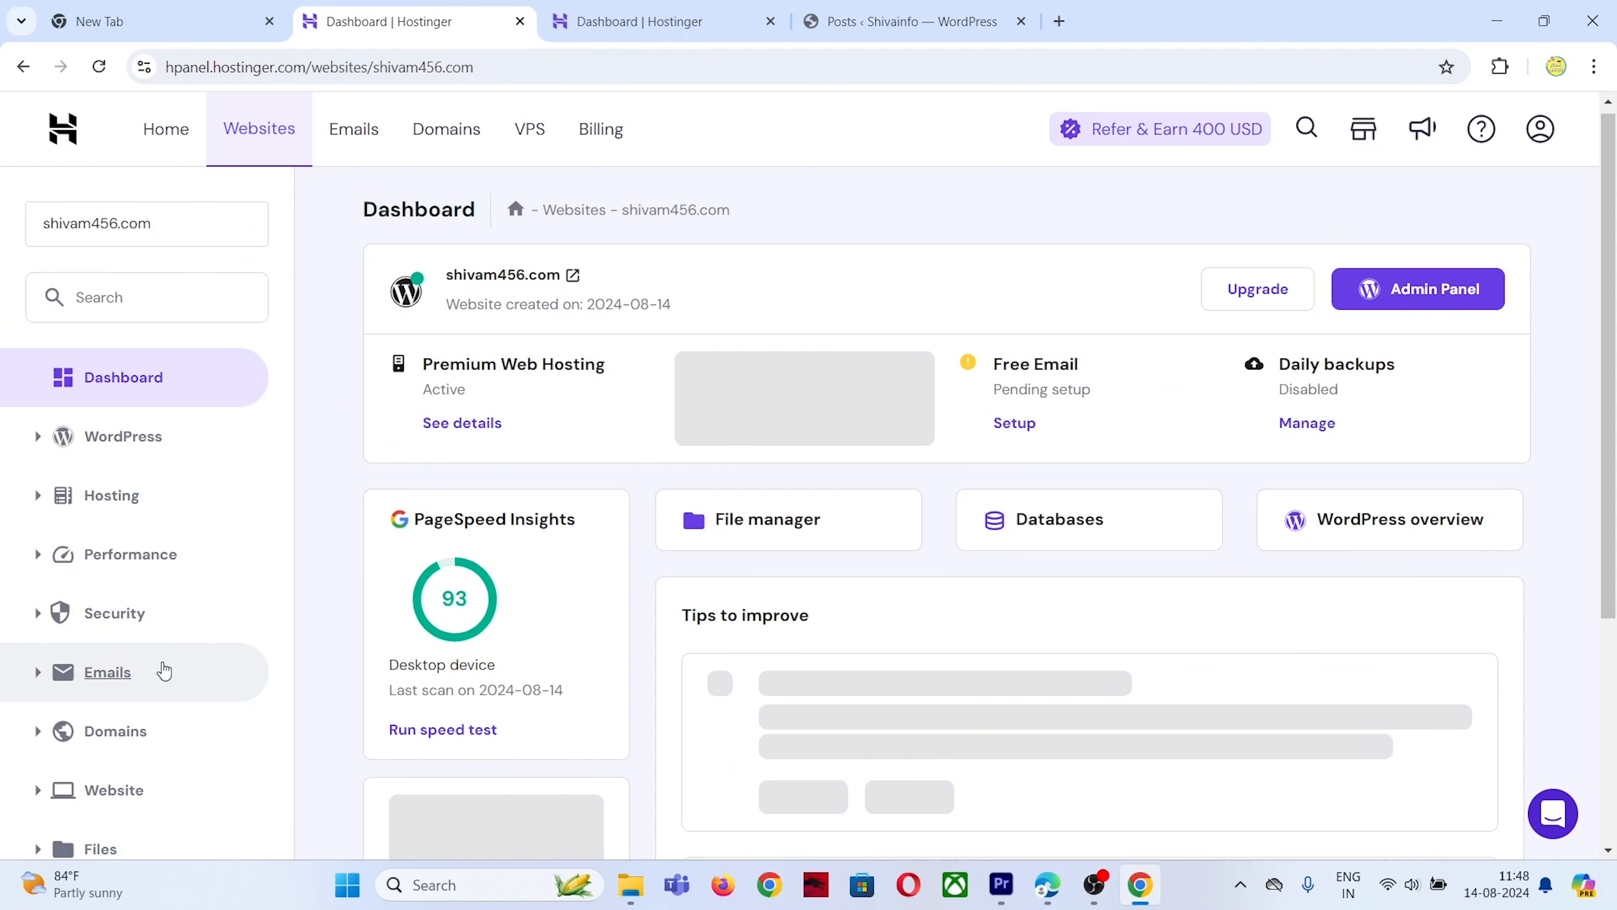
{"action": "scroll", "coordinate": [165, 663], "scroll_direction": "down", "scroll_amount": 3}
{"action": "left_click", "coordinate": [130, 645]}
{"action": "left_click", "coordinate": [126, 737]}
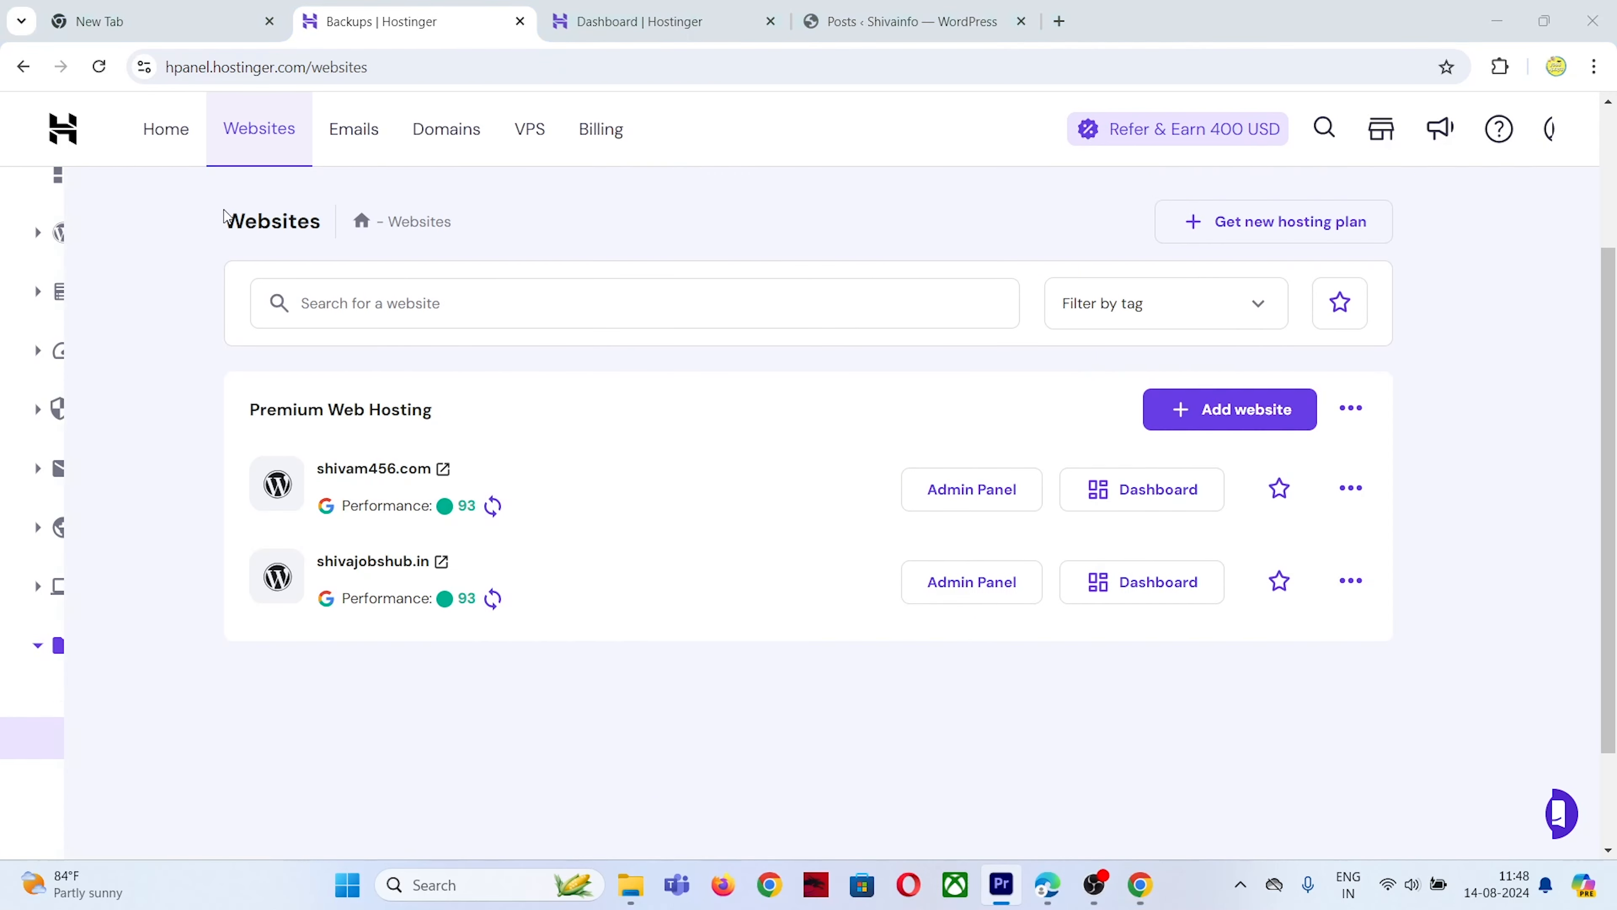
Step: Delete the website shivam456.com from the Premium Web Hosting plan and dismiss the deletion notice
{"action": "left_click_drag", "start_coordinate": [225, 221], "coordinate": [330, 223]}
{"action": "left_click_drag", "start_coordinate": [308, 473], "coordinate": [436, 476]}
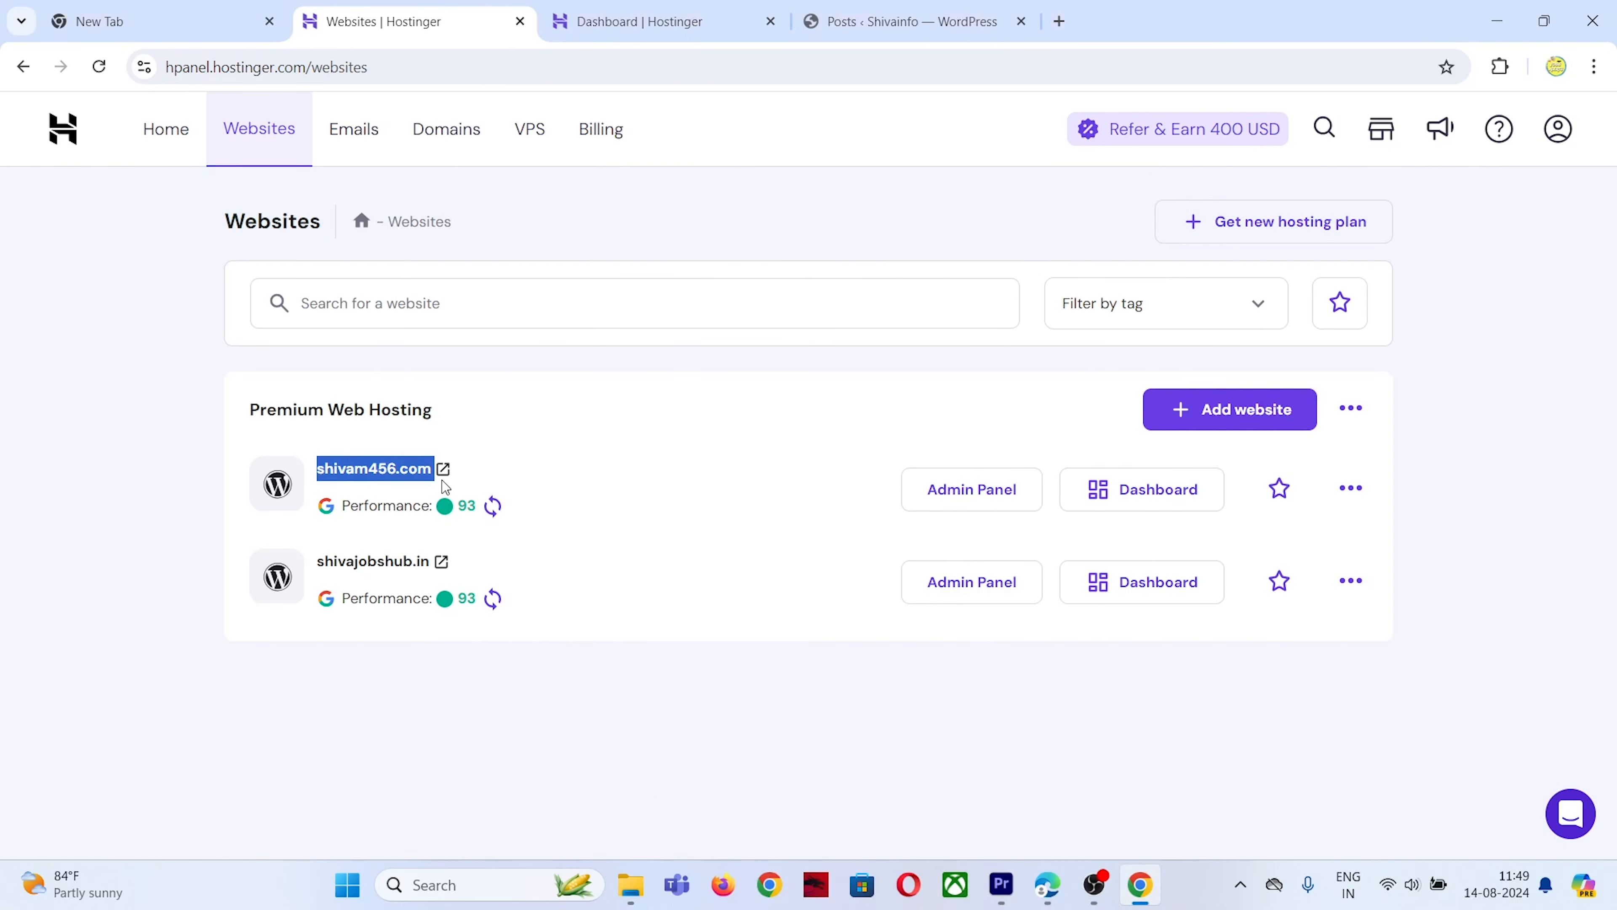
{"action": "left_click", "coordinate": [1351, 487]}
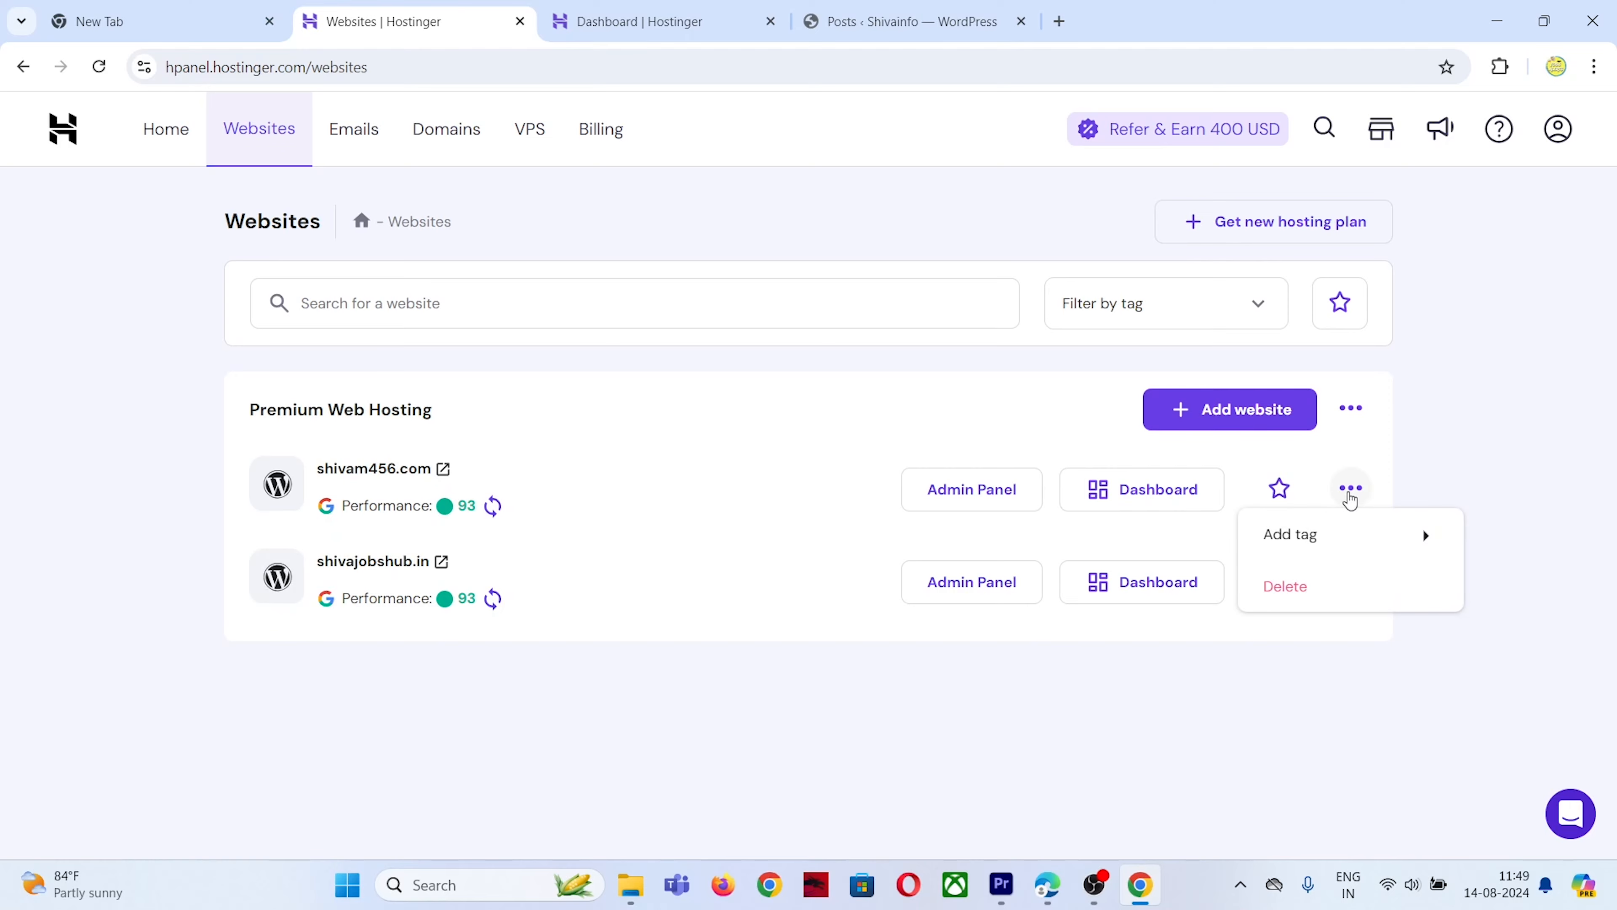
{"action": "left_click", "coordinate": [1285, 581]}
{"action": "left_click", "coordinate": [565, 426]}
{"action": "left_click", "coordinate": [1032, 611]}
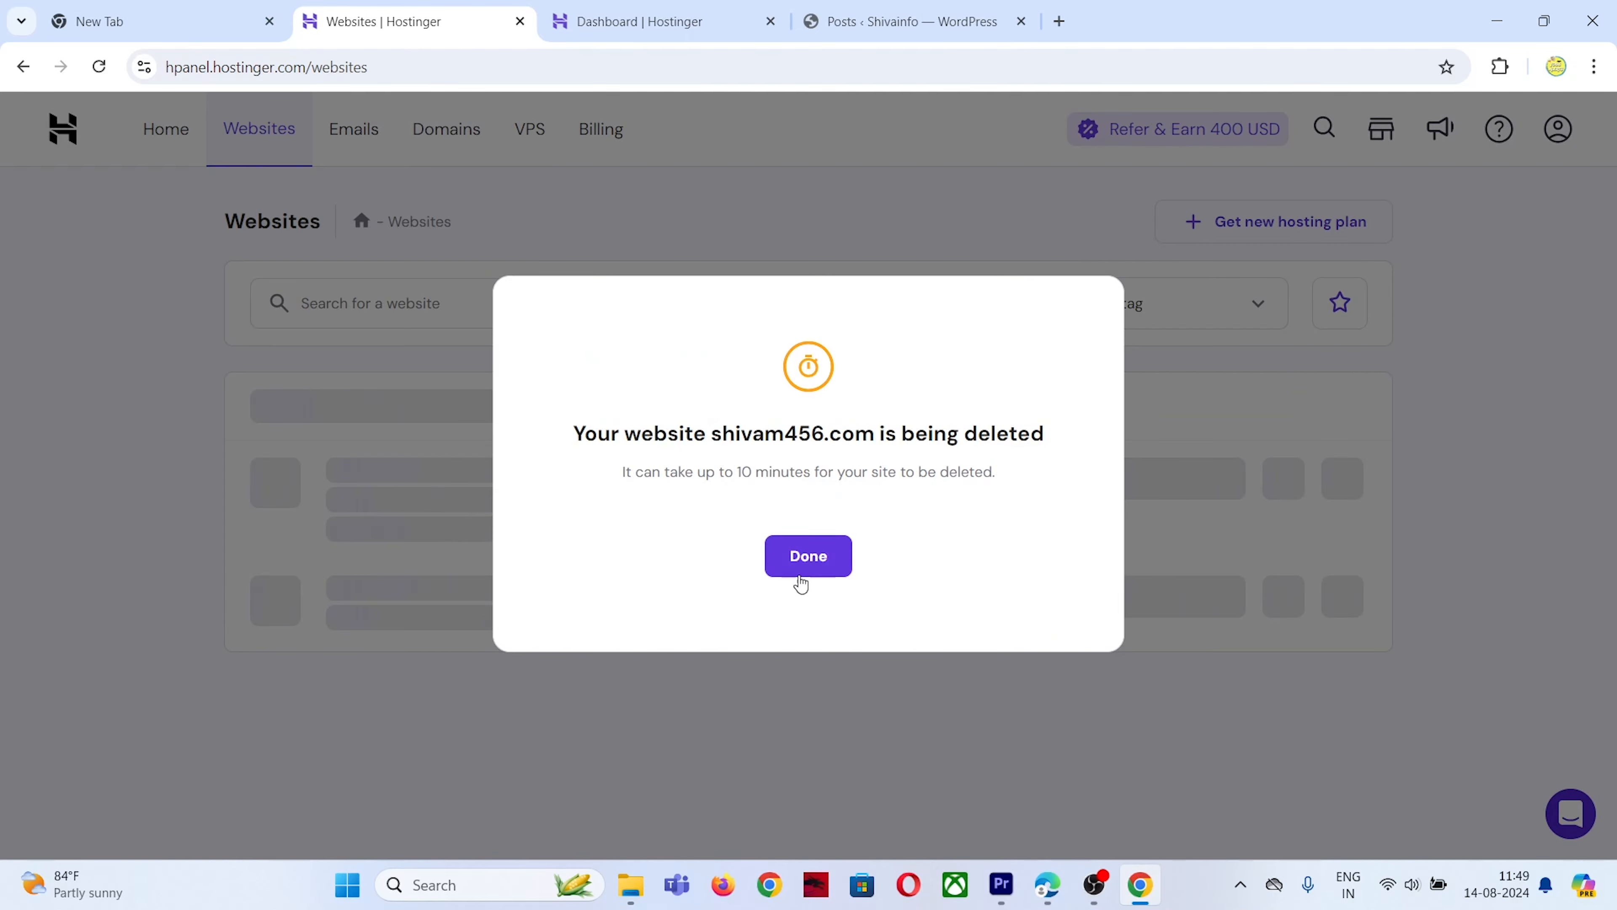
{"action": "left_click", "coordinate": [801, 560]}
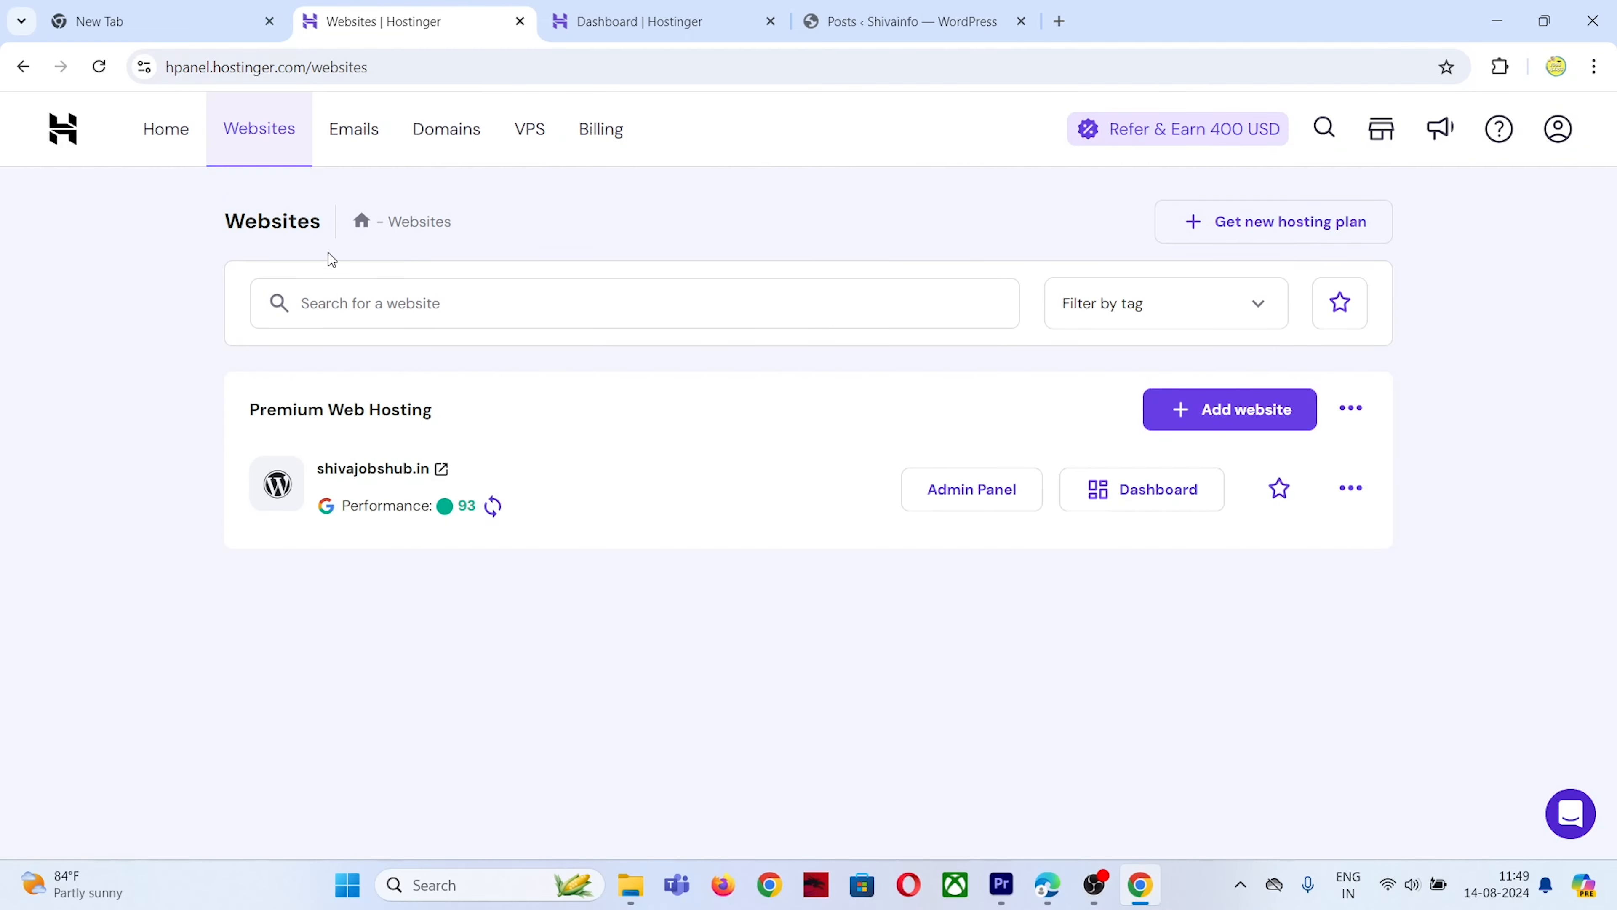
Step: Add a new WordPress website to the Premium Web Hosting plan using the domain shivam456.com
{"action": "left_click", "coordinate": [1211, 432]}
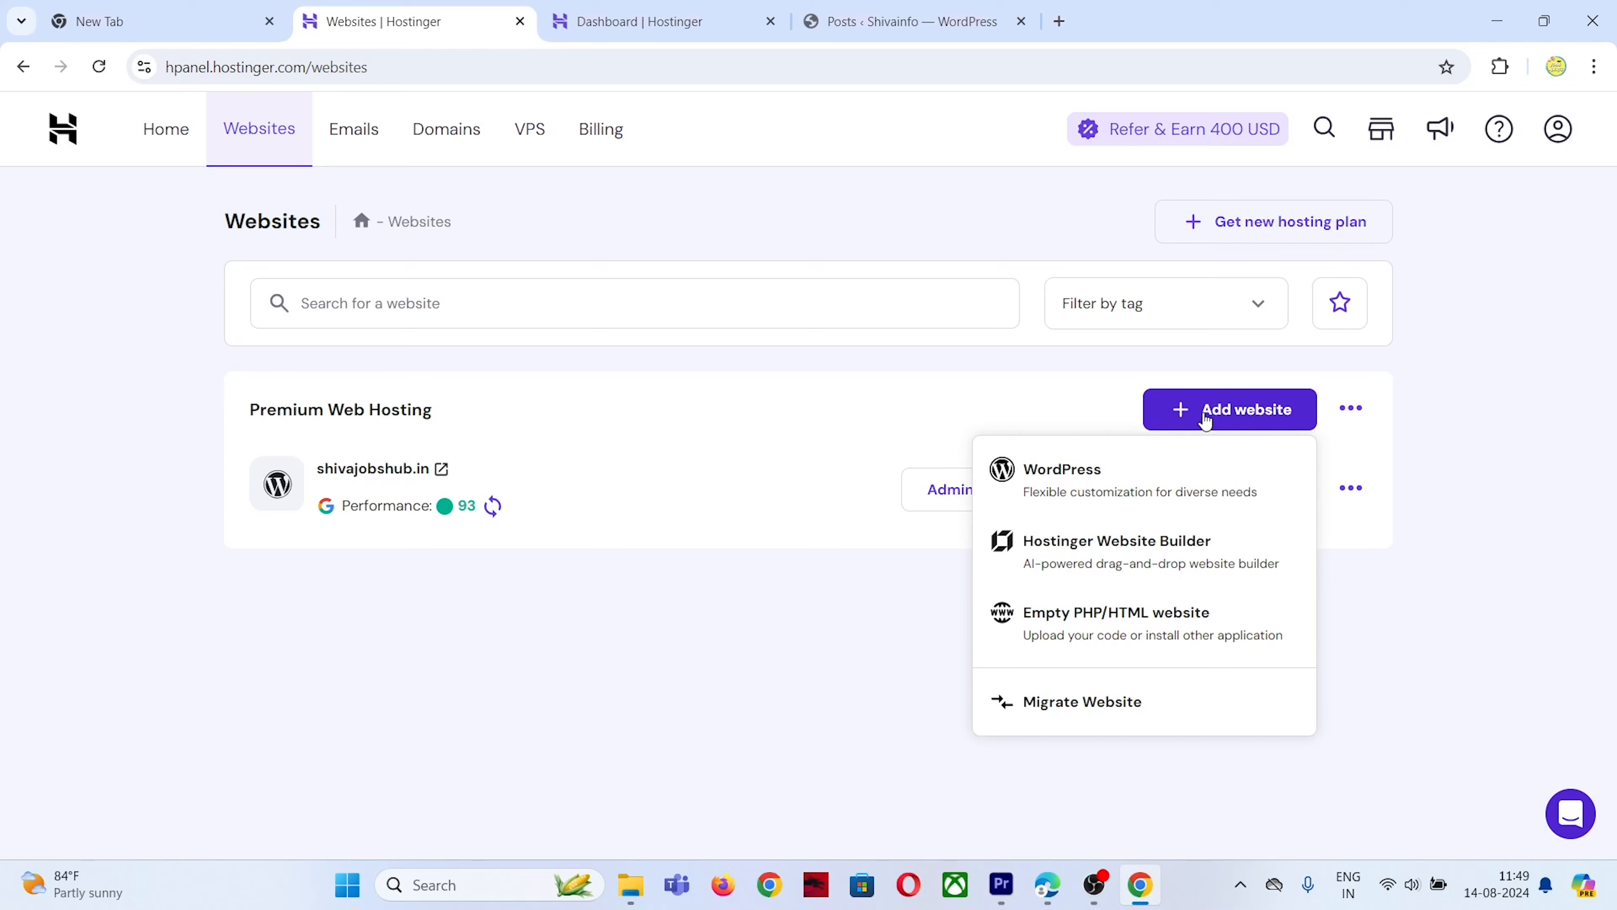
{"action": "left_click", "coordinate": [1052, 478]}
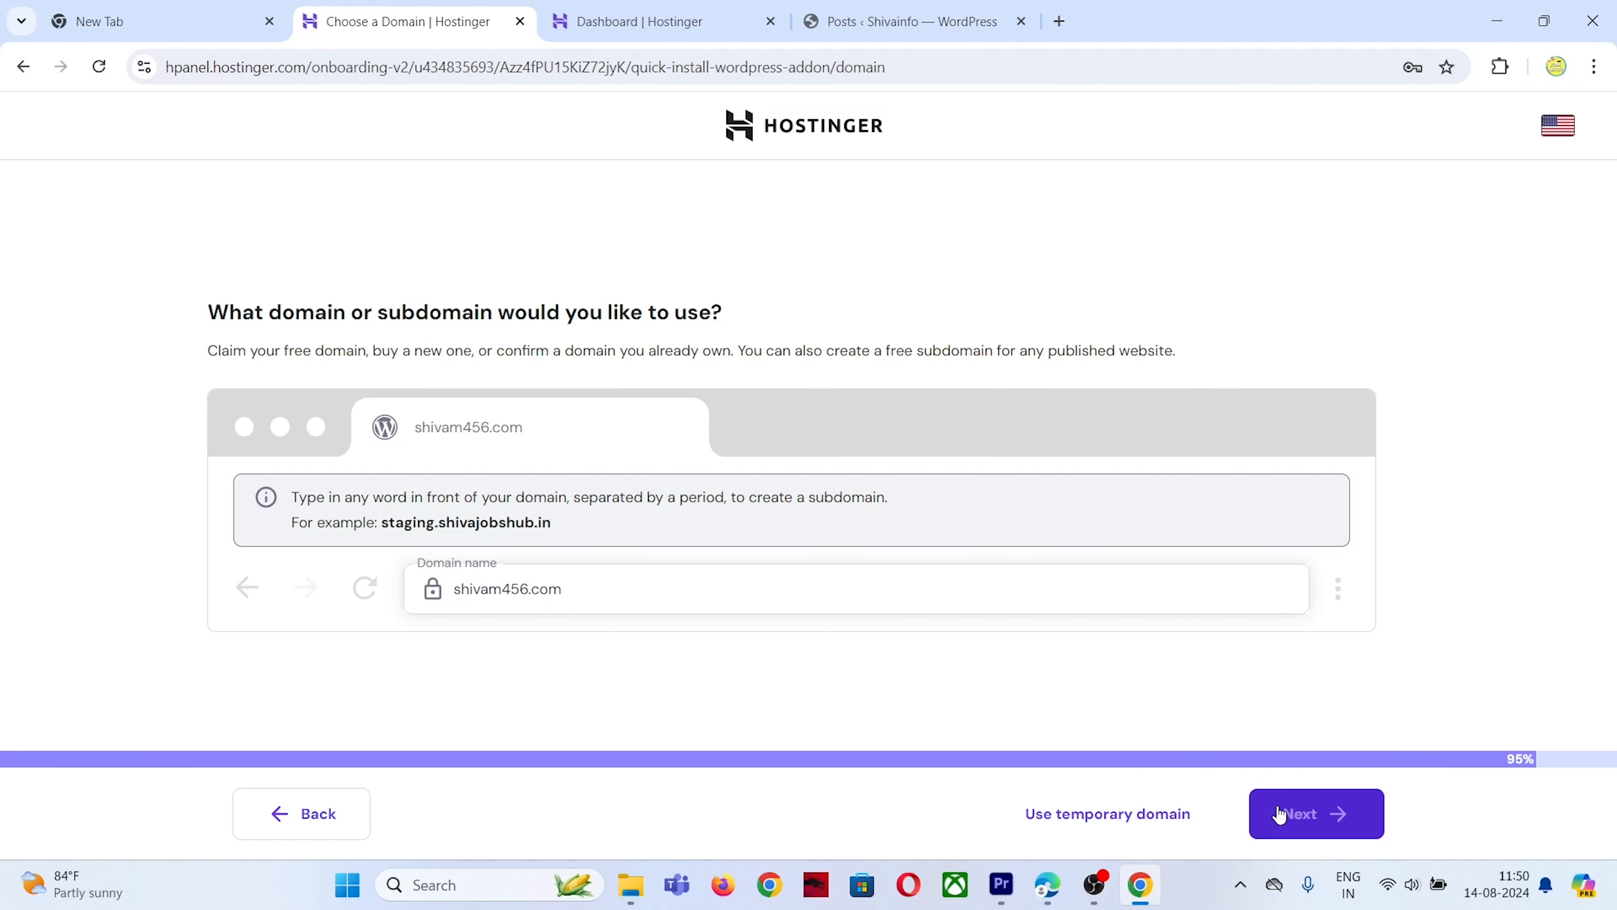
{"action": "left_click", "coordinate": [1280, 815]}
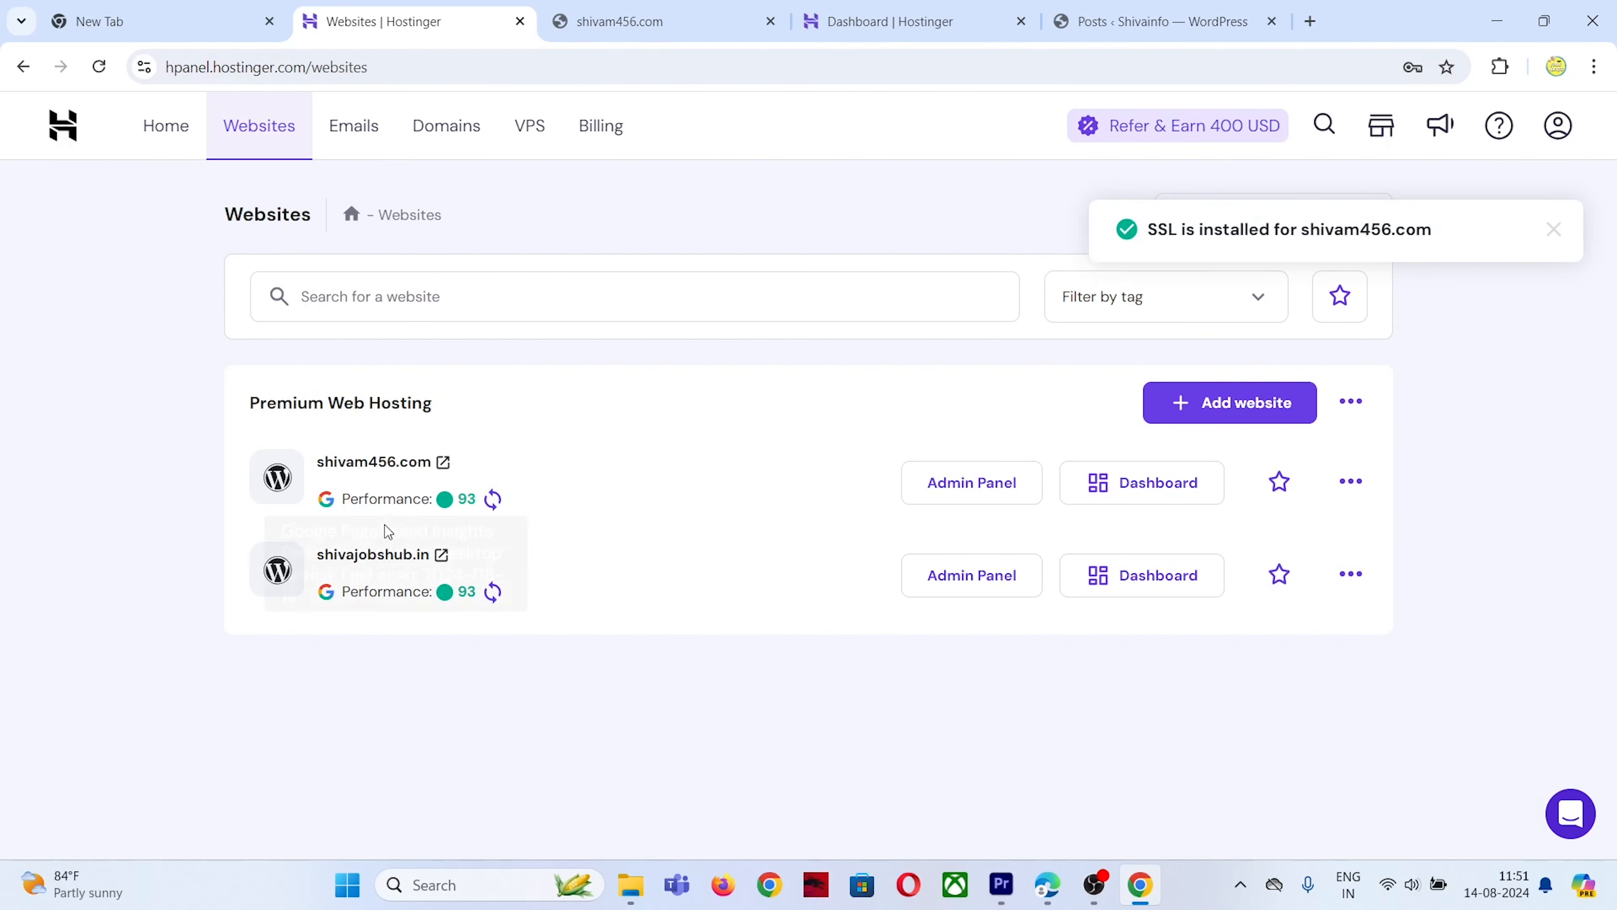
Step: Go to the file backups page of the newly added shivam456.com website
{"action": "left_click", "coordinate": [1126, 499]}
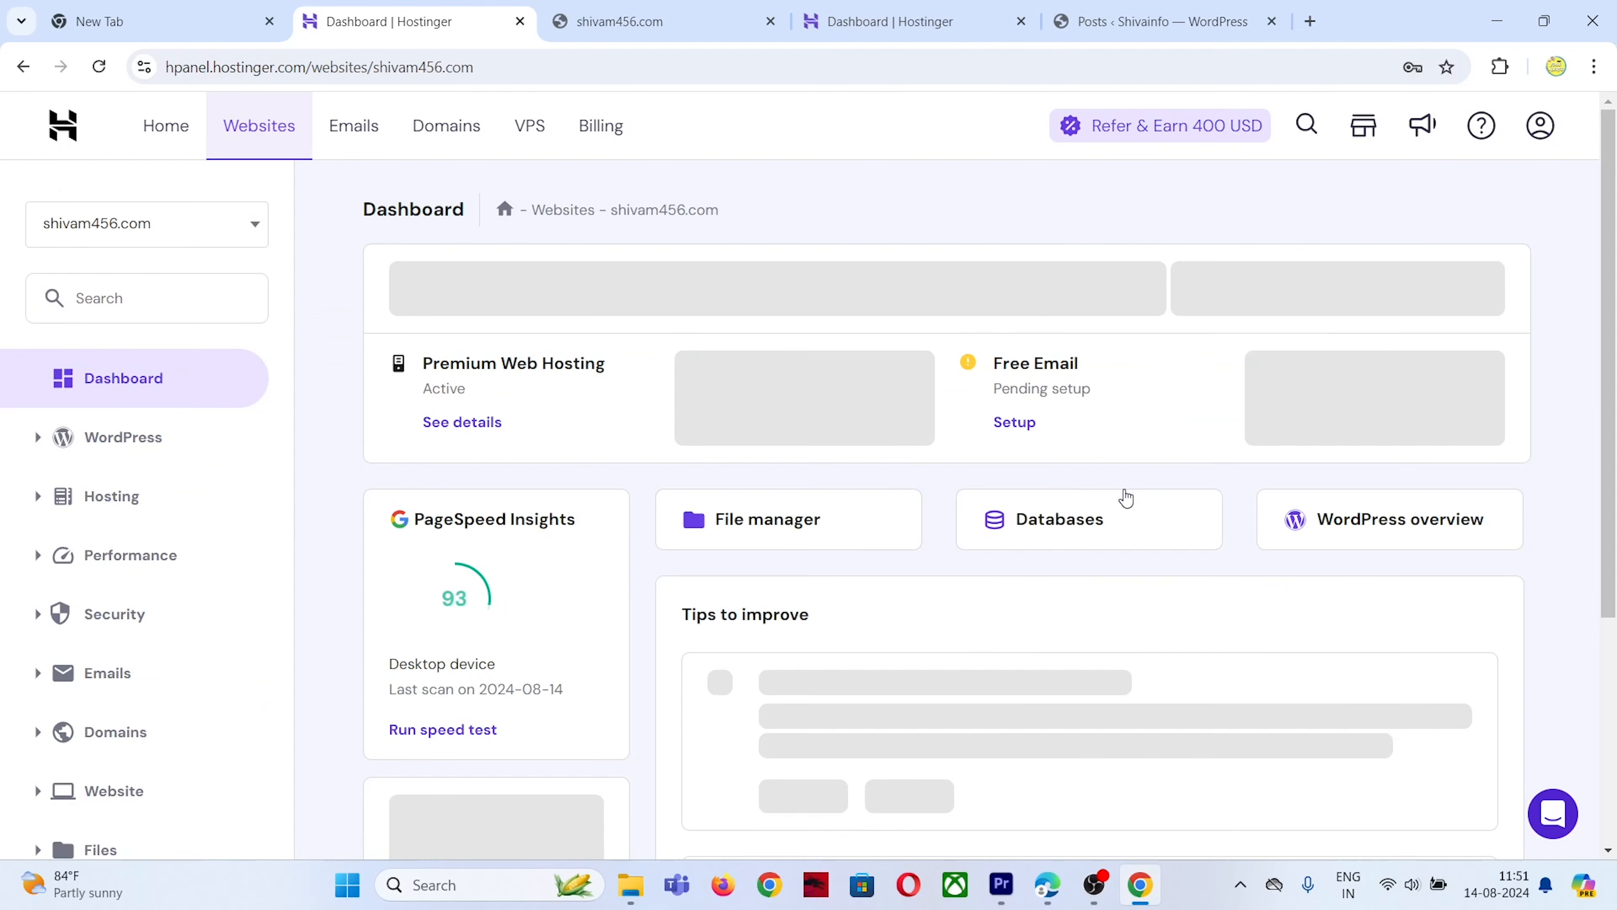
{"action": "scroll", "coordinate": [139, 662], "scroll_direction": "down", "scroll_amount": 3}
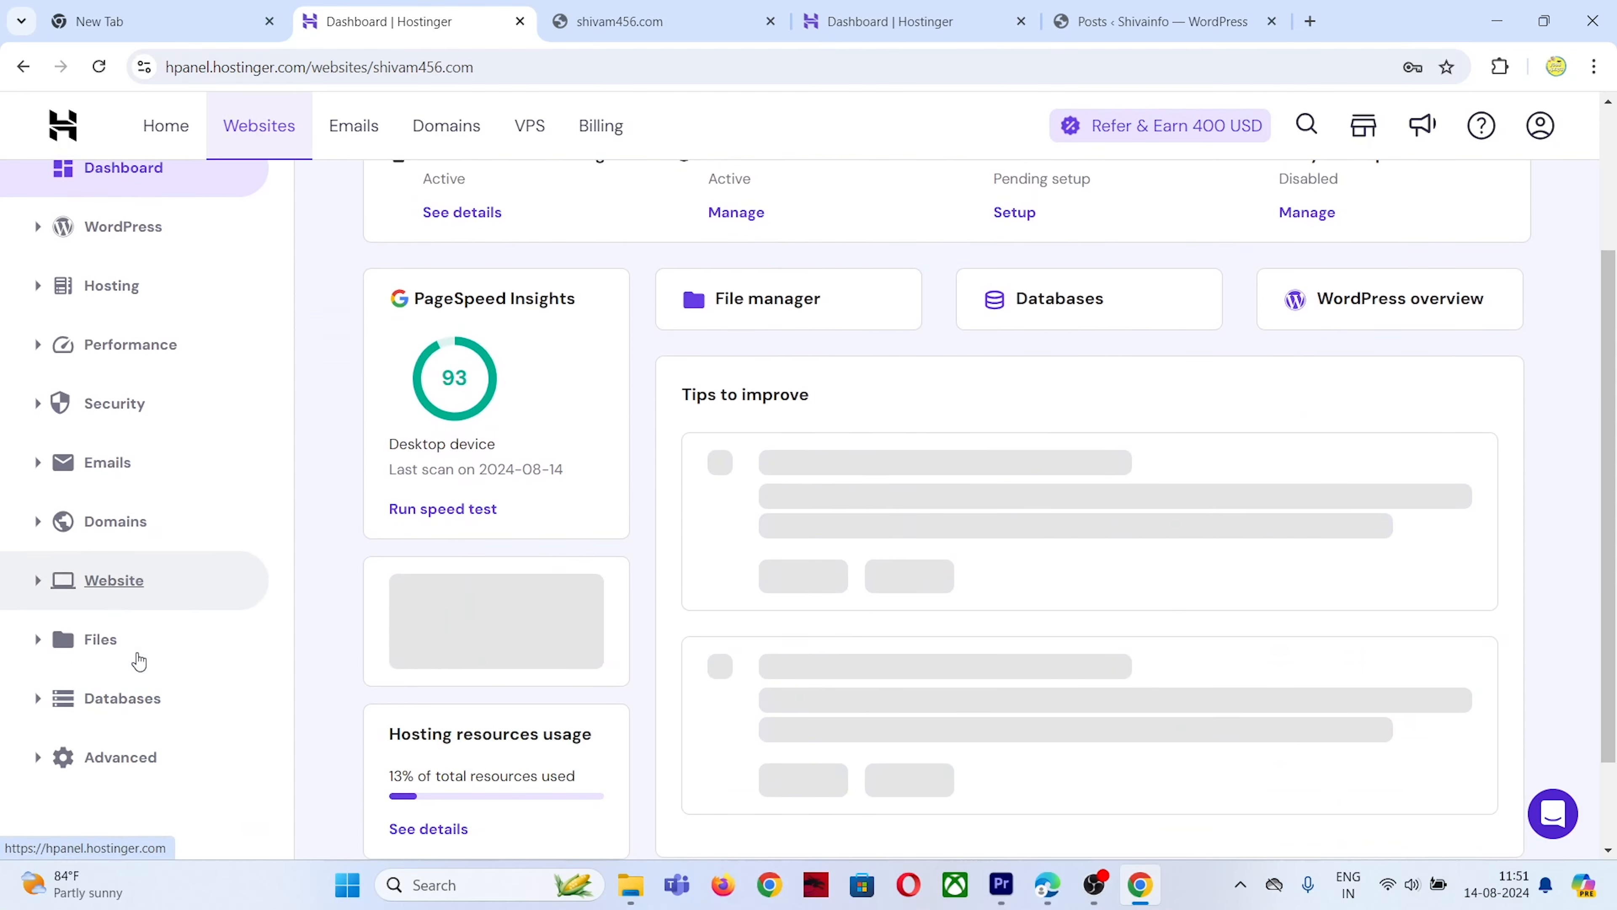
{"action": "left_click", "coordinate": [136, 656]}
{"action": "left_click", "coordinate": [125, 732]}
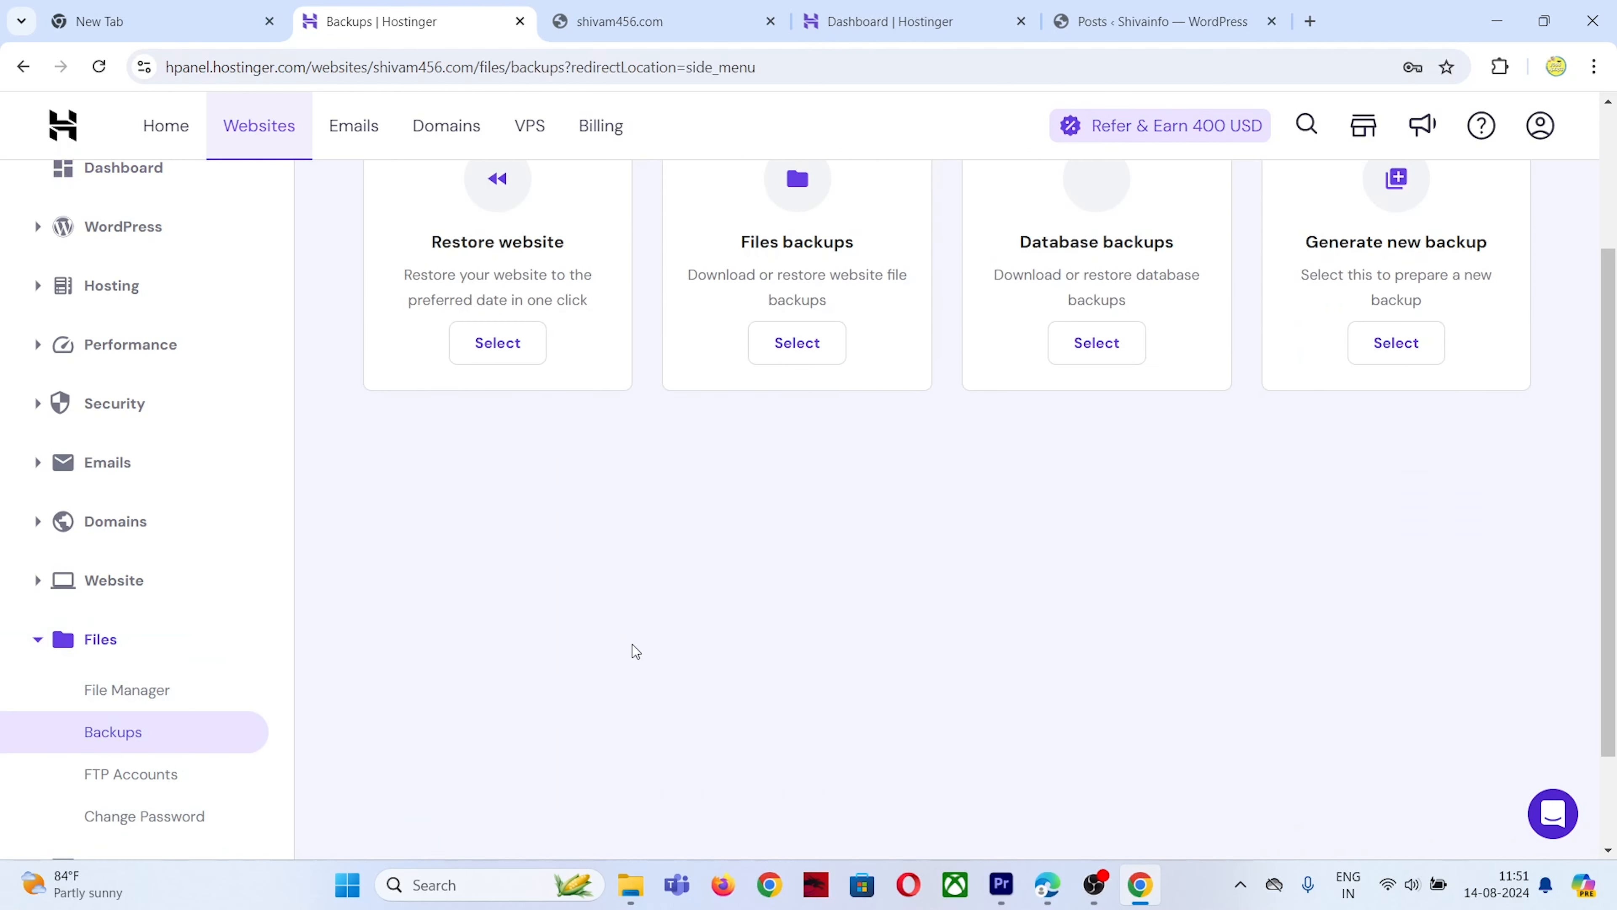
{"action": "scroll", "coordinate": [632, 645], "scroll_direction": "up", "scroll_amount": 3}
{"action": "left_click", "coordinate": [488, 540]}
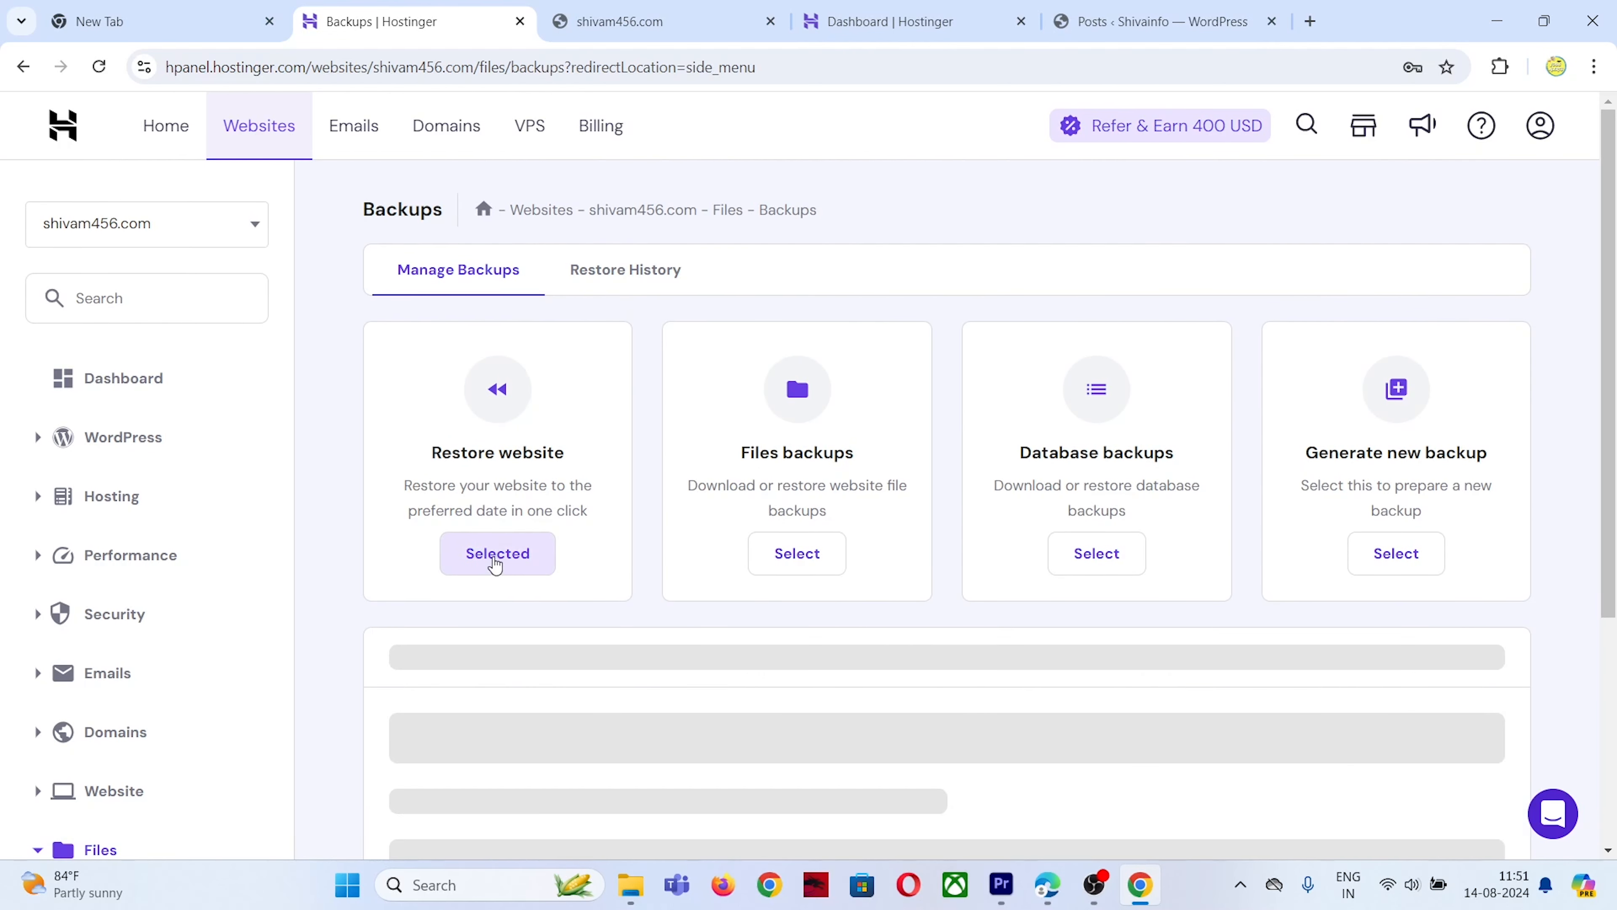
{"action": "scroll", "coordinate": [524, 545], "scroll_direction": "down", "scroll_amount": 3}
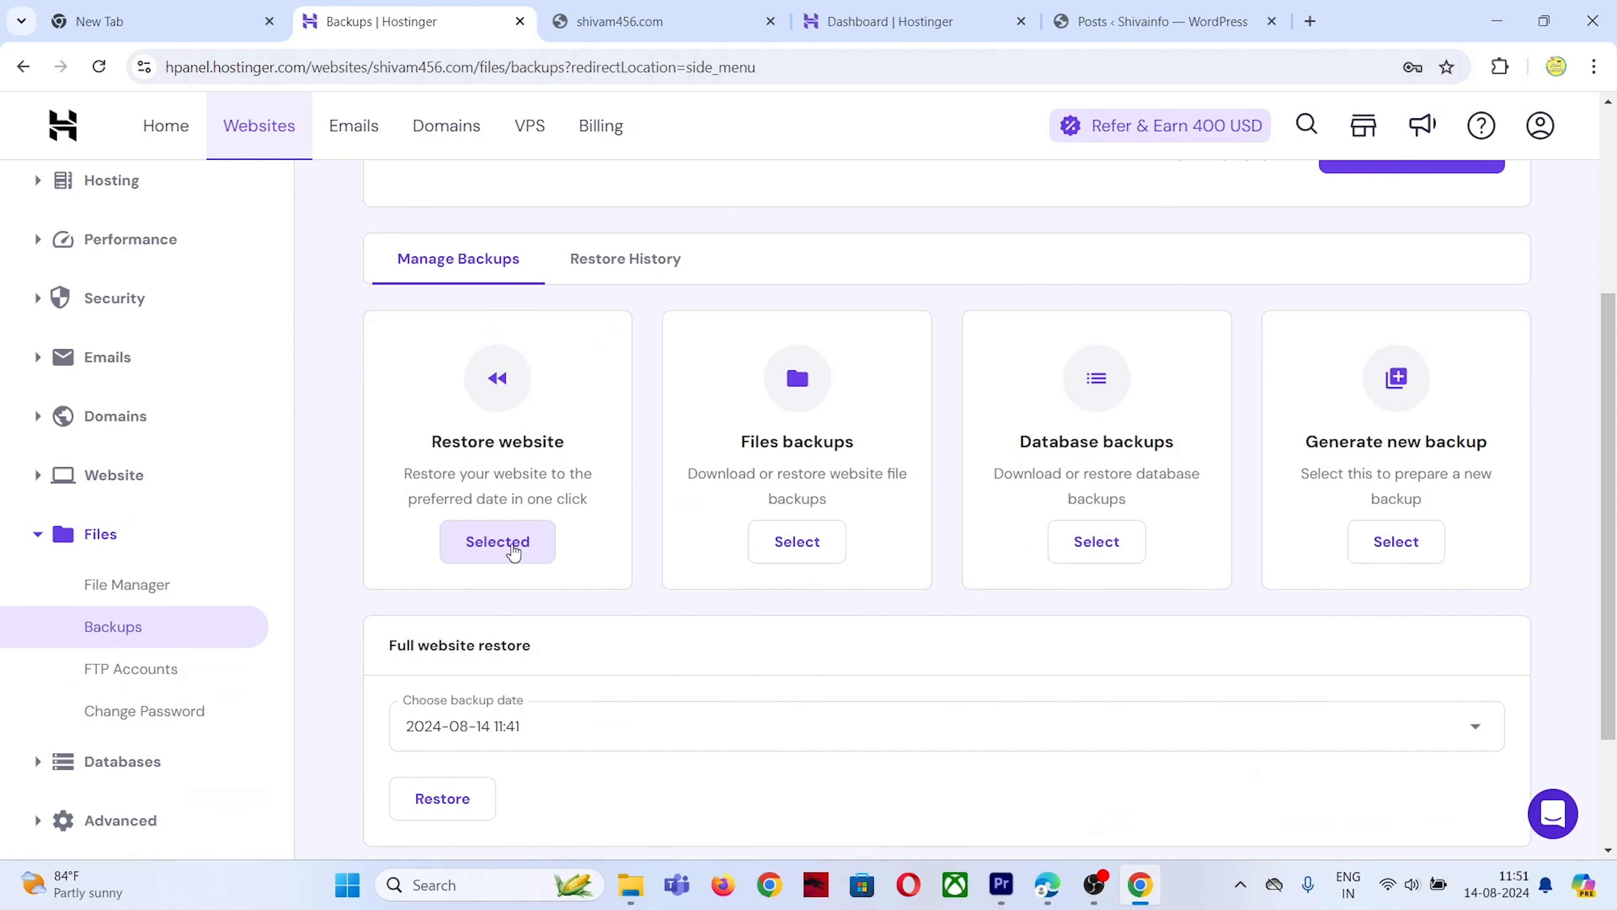
{"action": "scroll", "coordinate": [519, 548], "scroll_direction": "down", "scroll_amount": 3}
{"action": "left_click", "coordinate": [508, 552]}
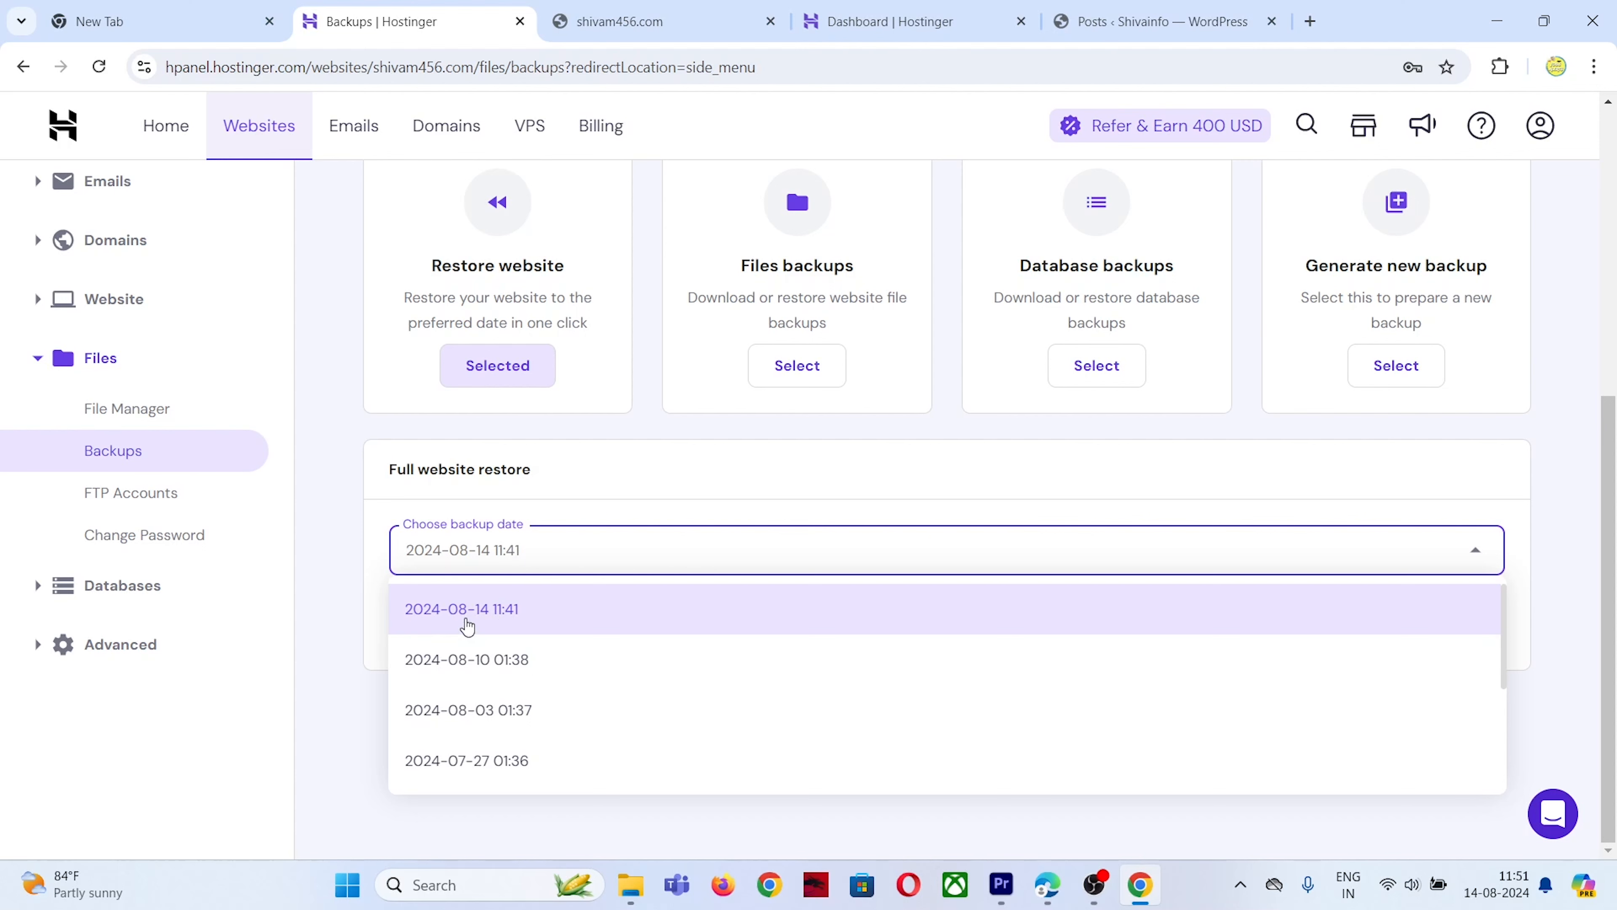
{"action": "left_click", "coordinate": [476, 660]}
{"action": "left_click", "coordinate": [465, 631]}
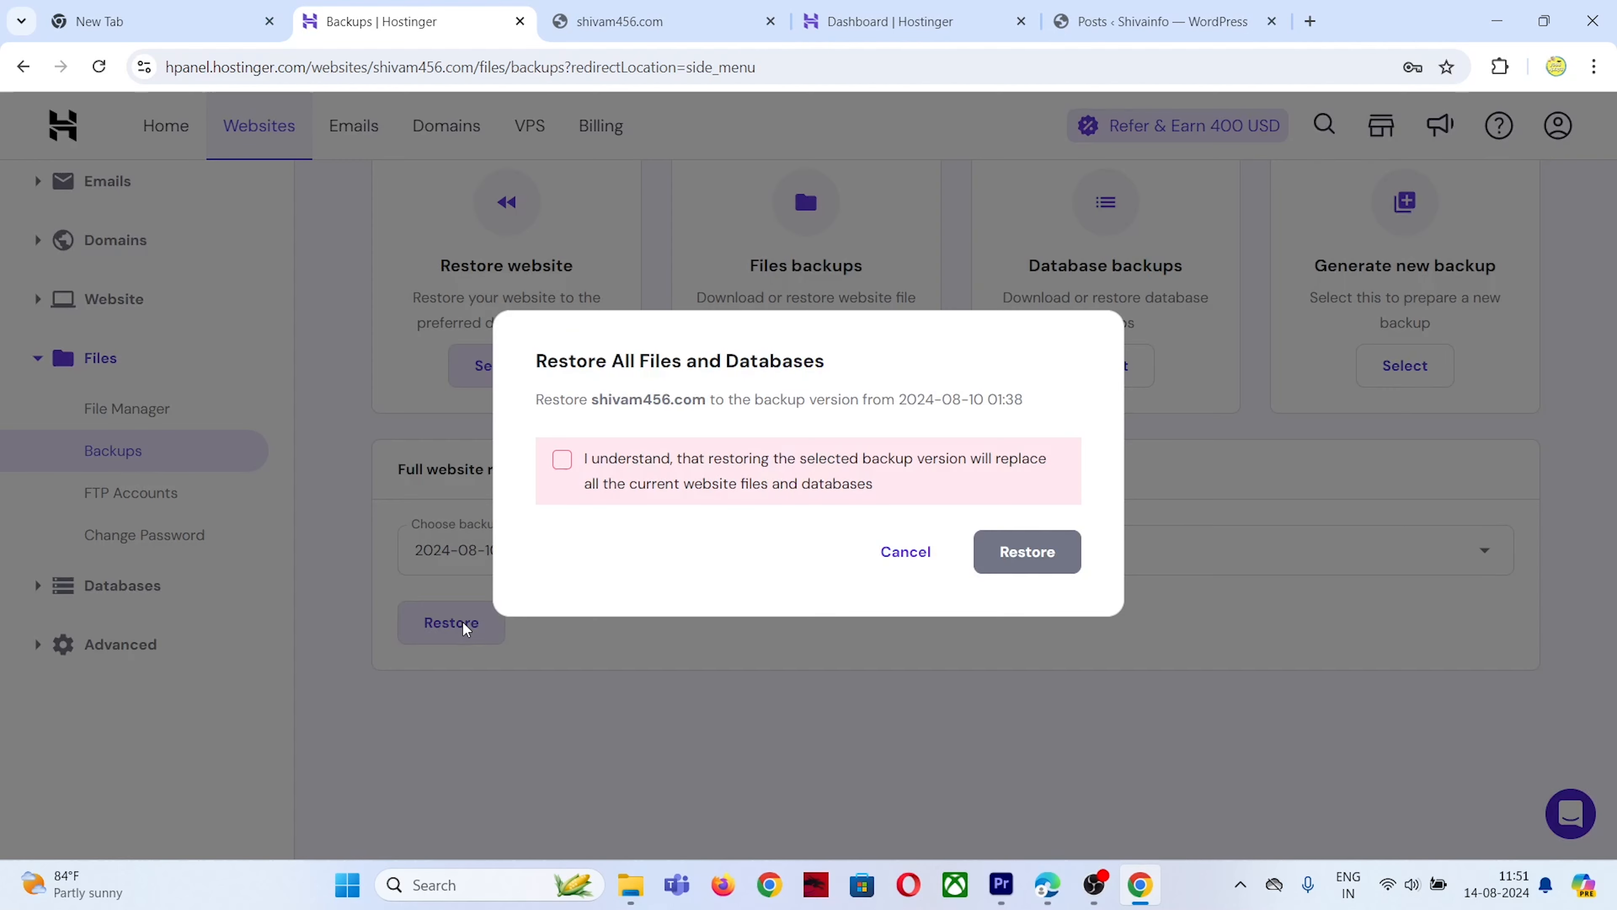
{"action": "left_click", "coordinate": [562, 460]}
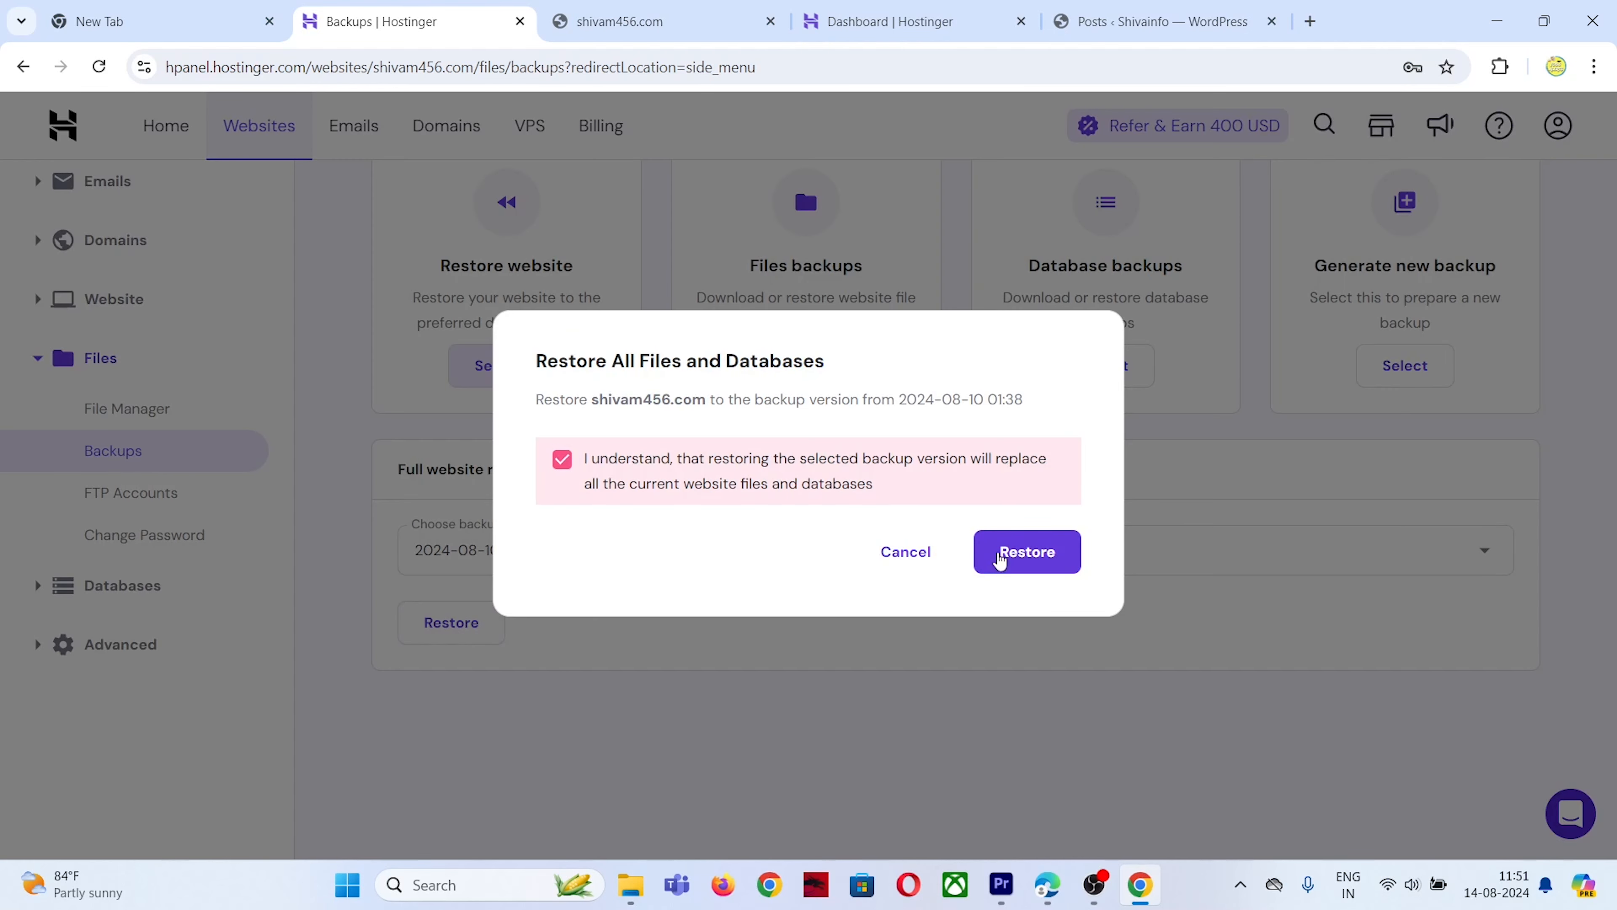
{"action": "left_click", "coordinate": [1006, 554]}
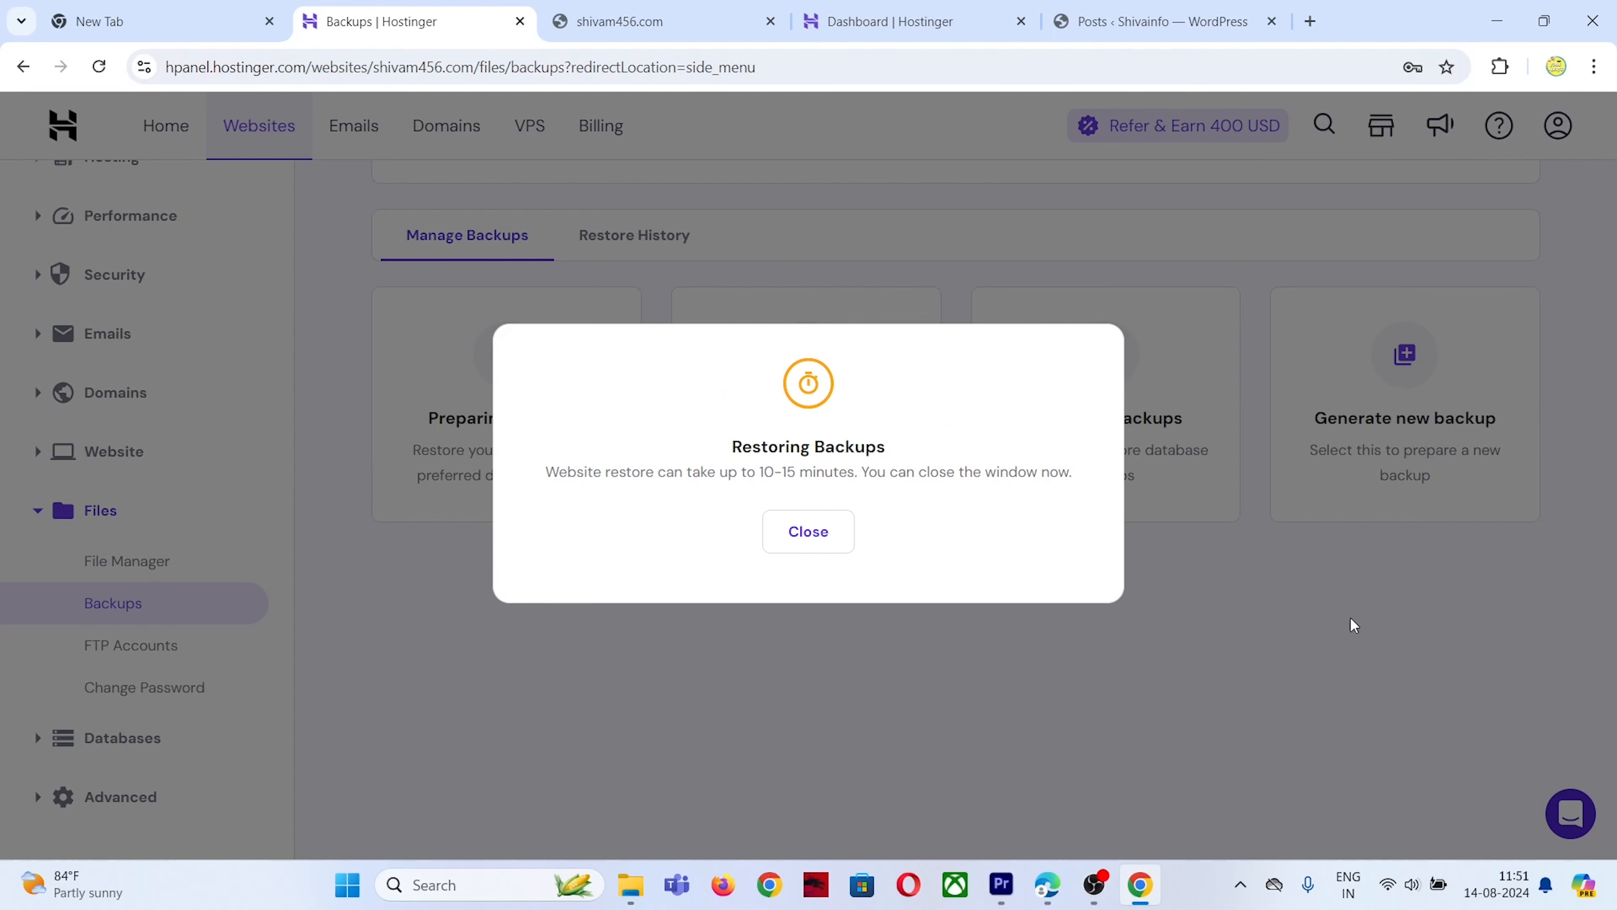
{"action": "key", "text": "alt+Tab"}
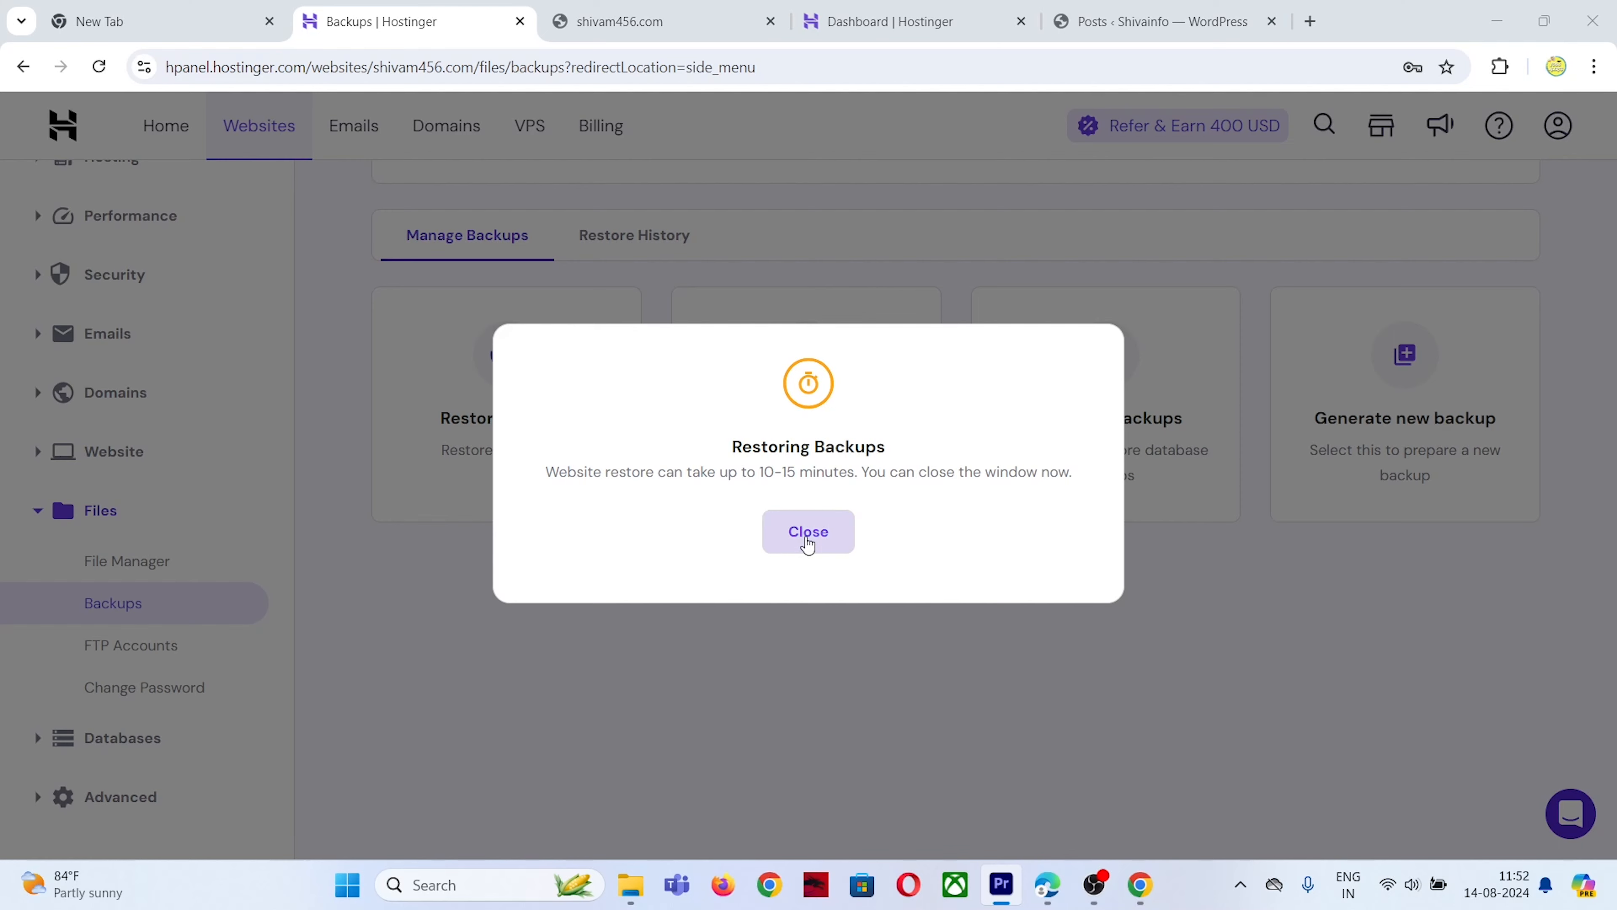
{"action": "left_click", "coordinate": [808, 536]}
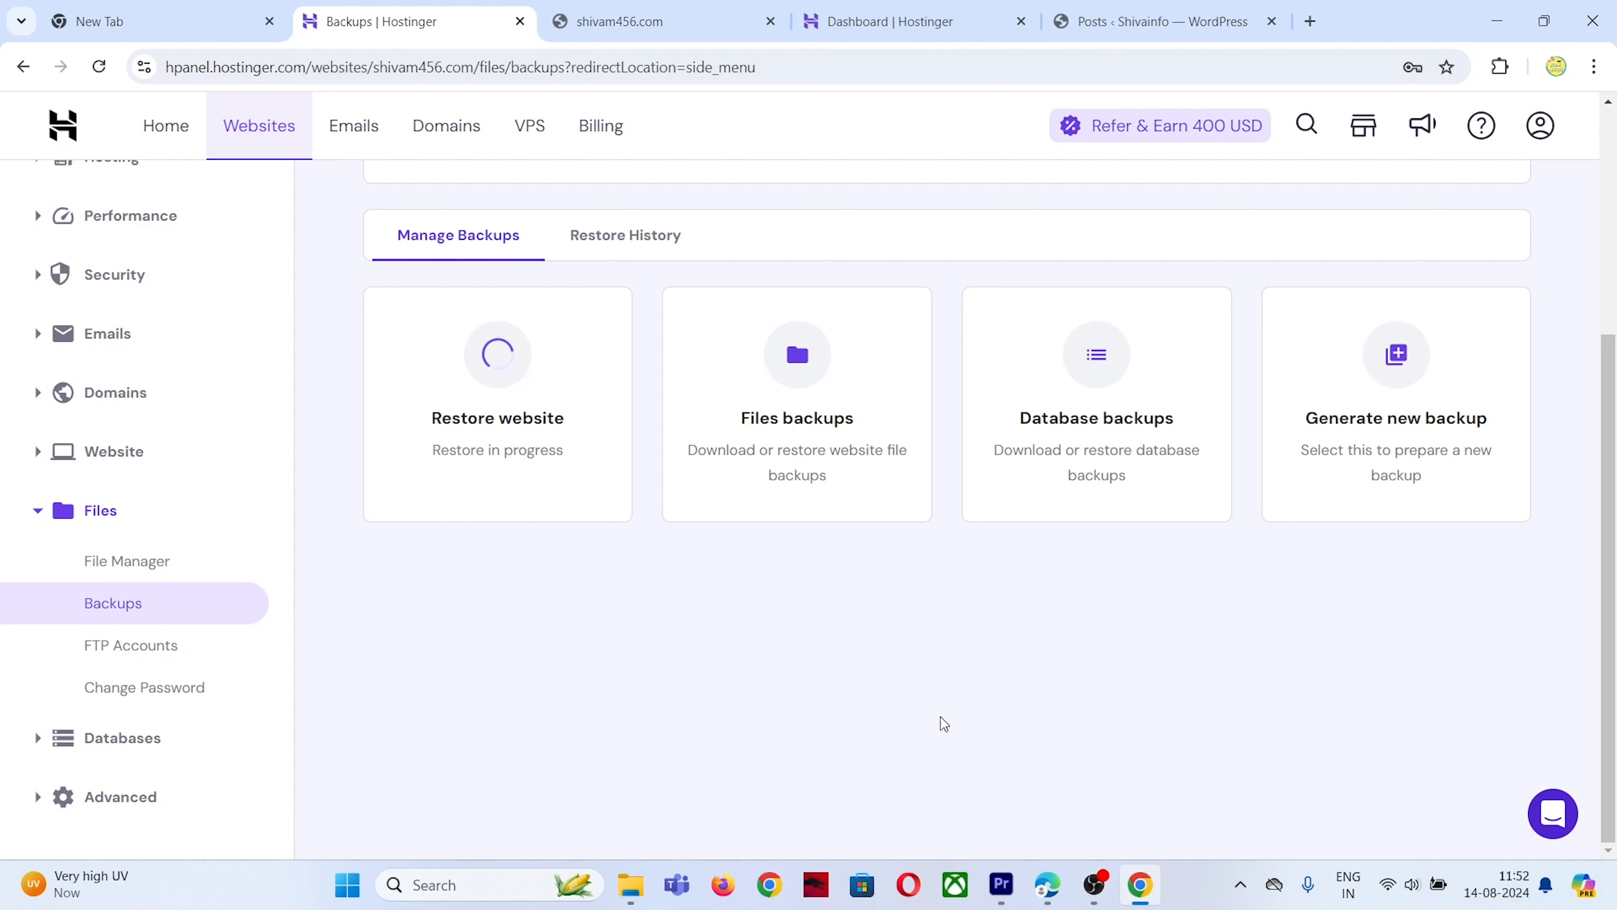
Step: Reload the shivam456.com homepage and look through its posts to verify the restored content
{"action": "key", "text": "alt+Tab"}
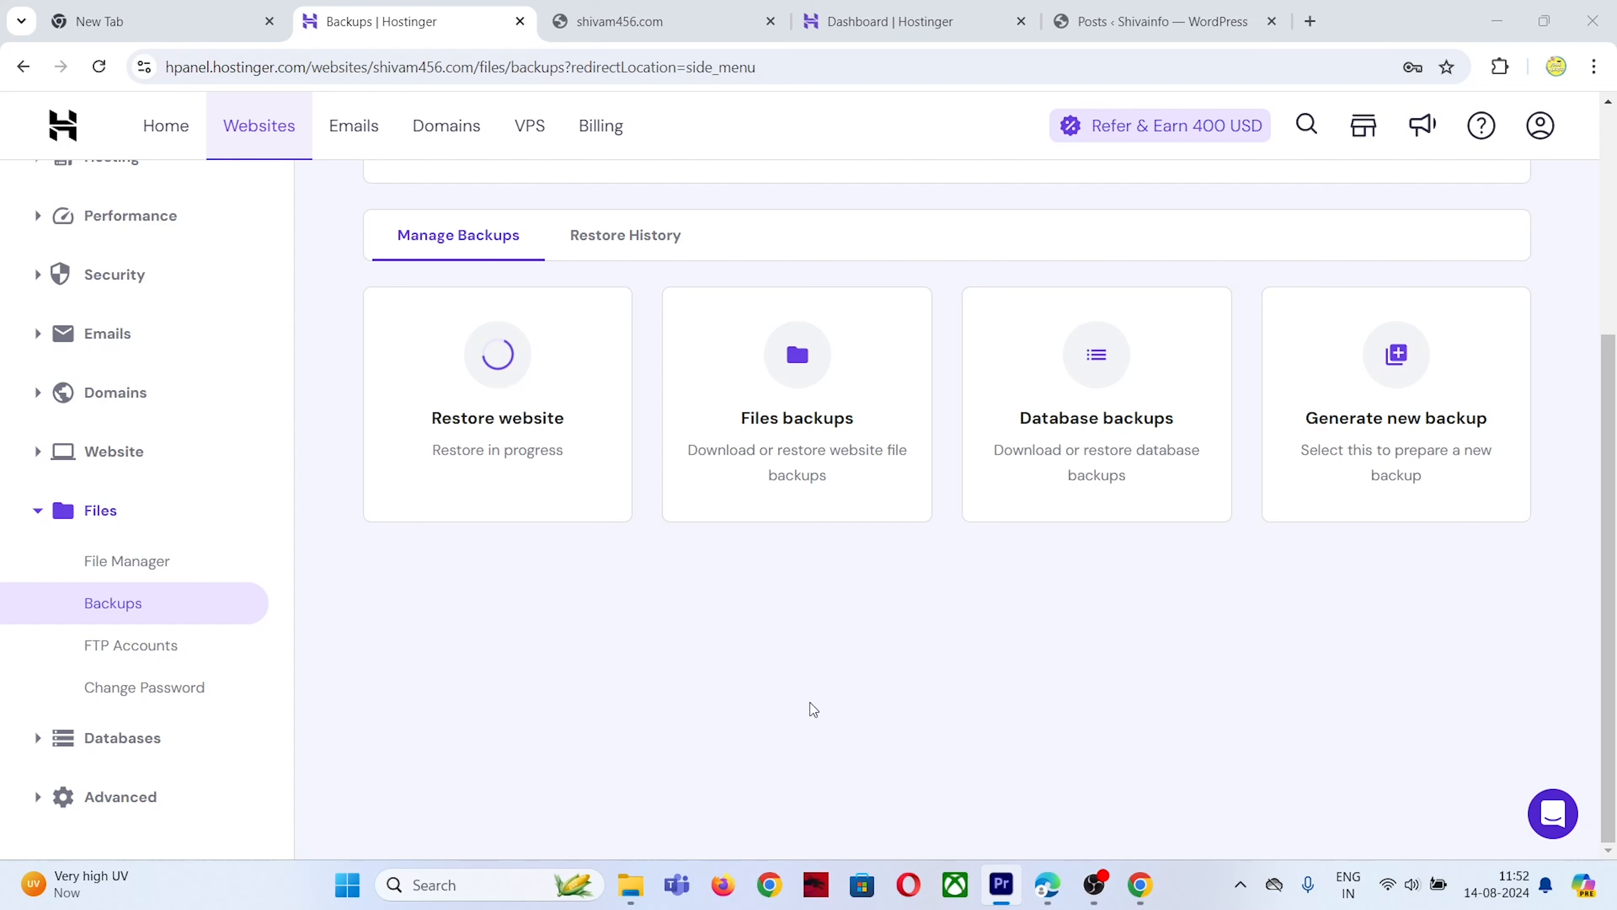
{"action": "left_click", "coordinate": [611, 21]}
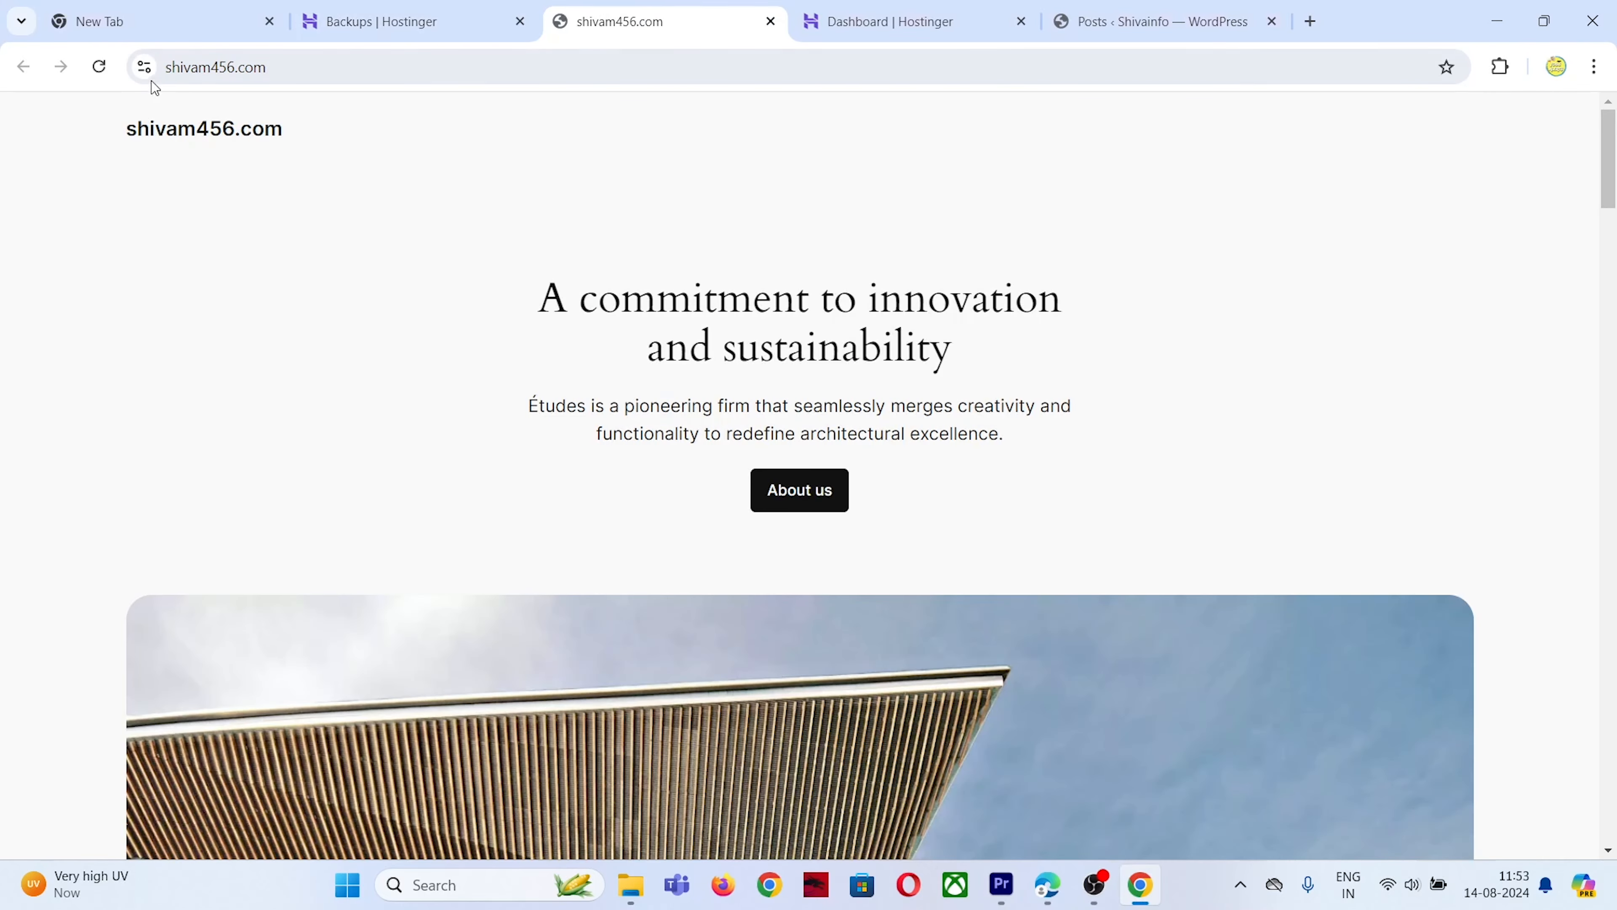
{"action": "left_click", "coordinate": [98, 67]}
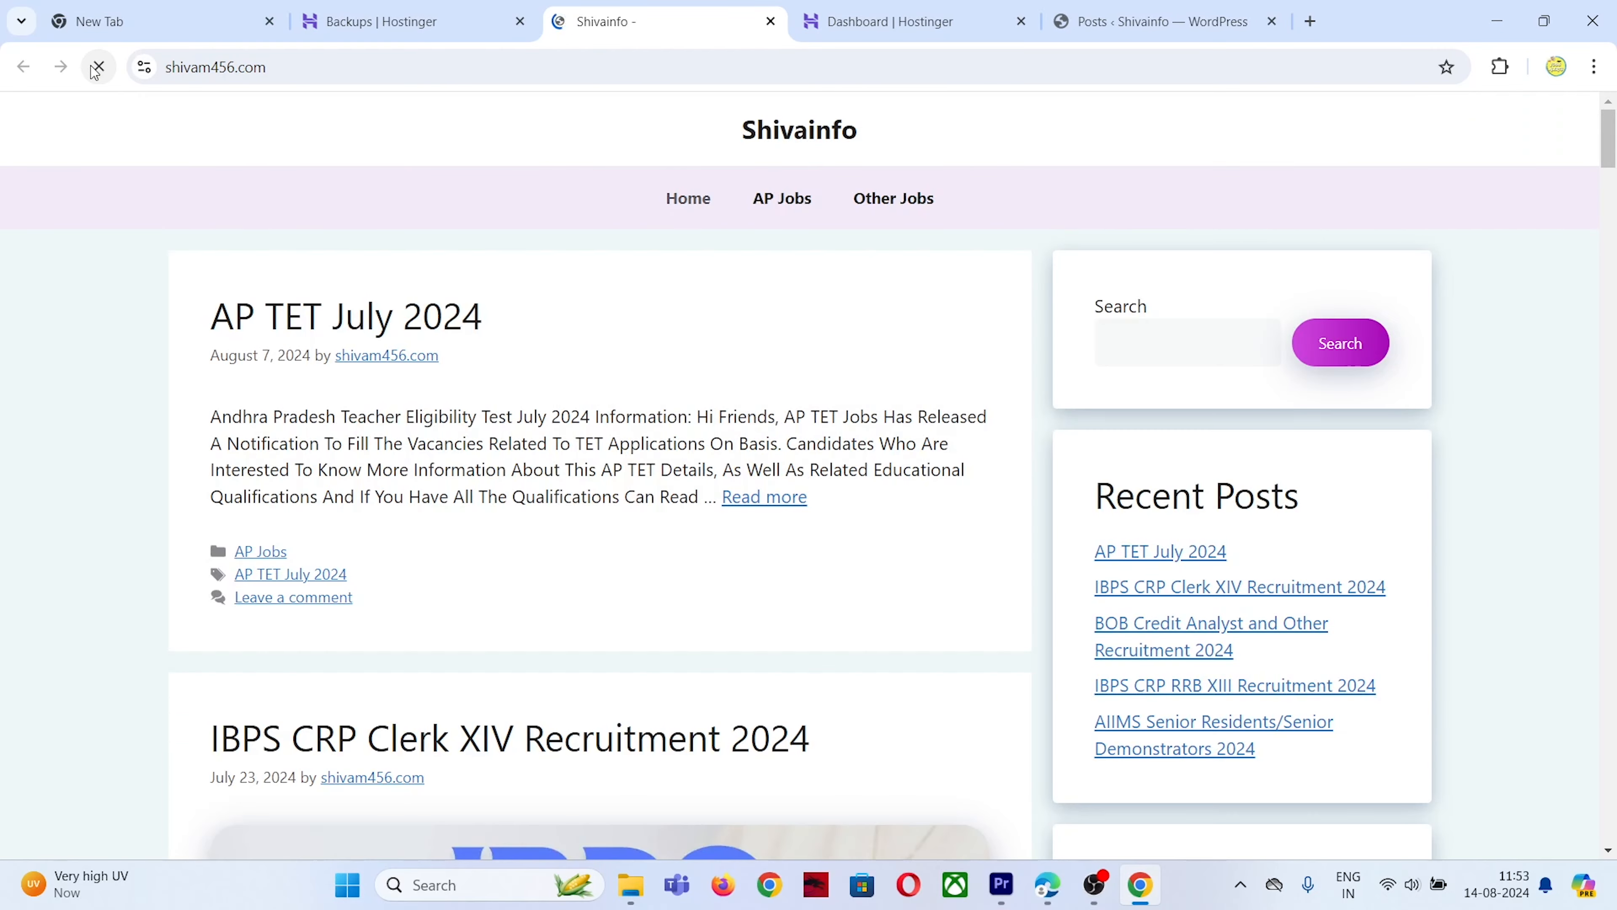
{"action": "scroll", "coordinate": [556, 403], "scroll_direction": "down", "scroll_amount": 10}
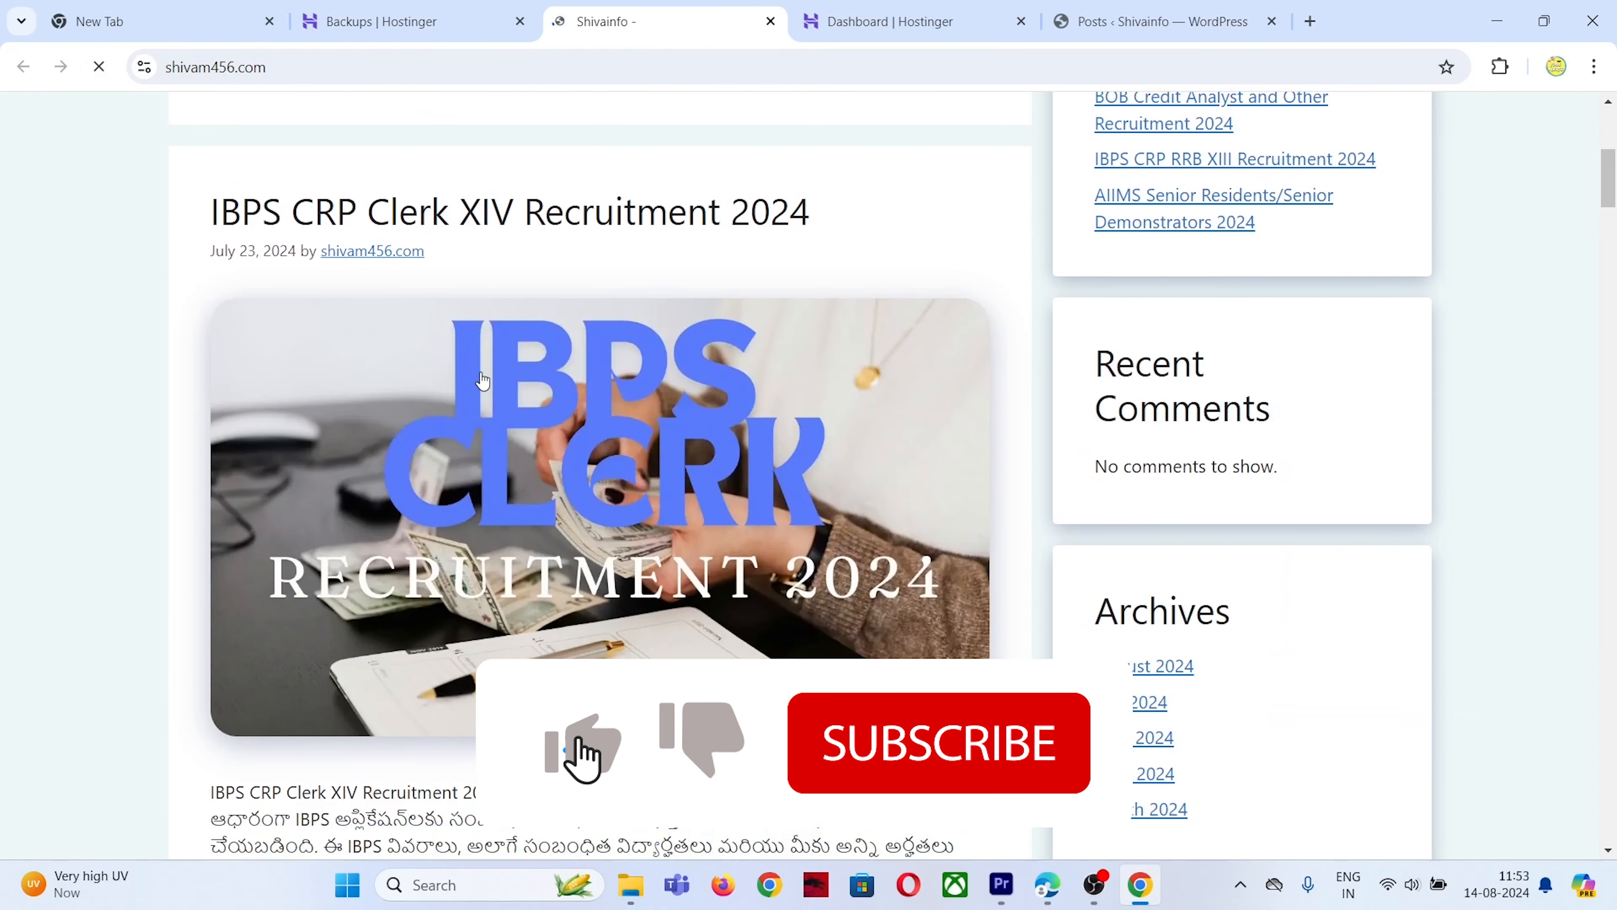
{"action": "scroll", "coordinate": [719, 545], "scroll_direction": "down", "scroll_amount": 5}
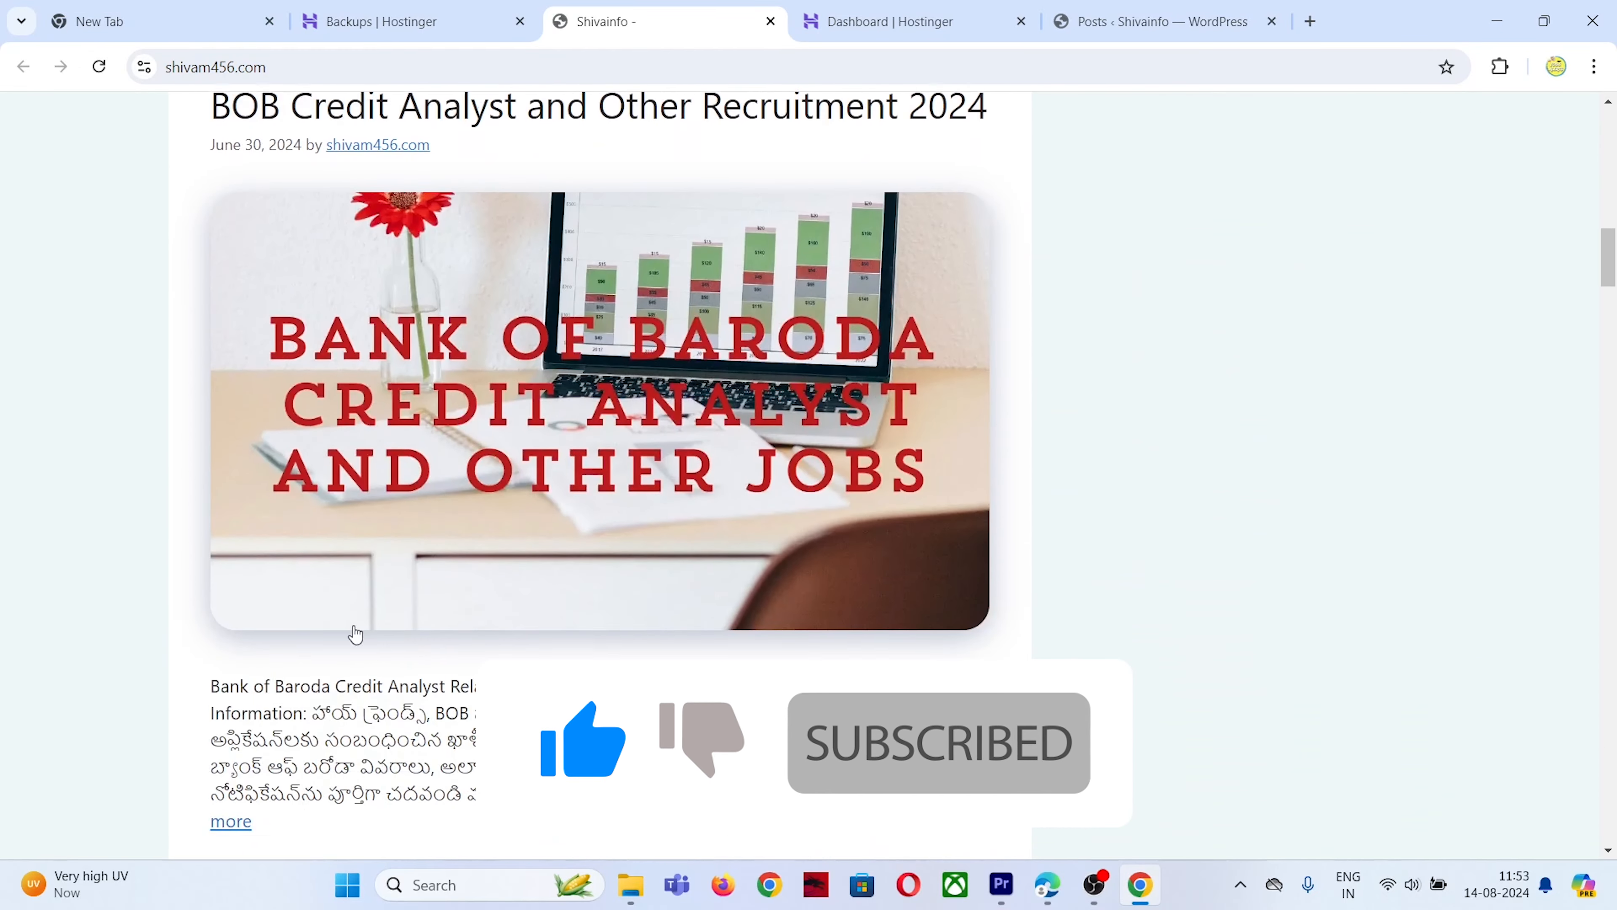
{"action": "scroll", "coordinate": [491, 313], "scroll_direction": "up", "scroll_amount": 20}
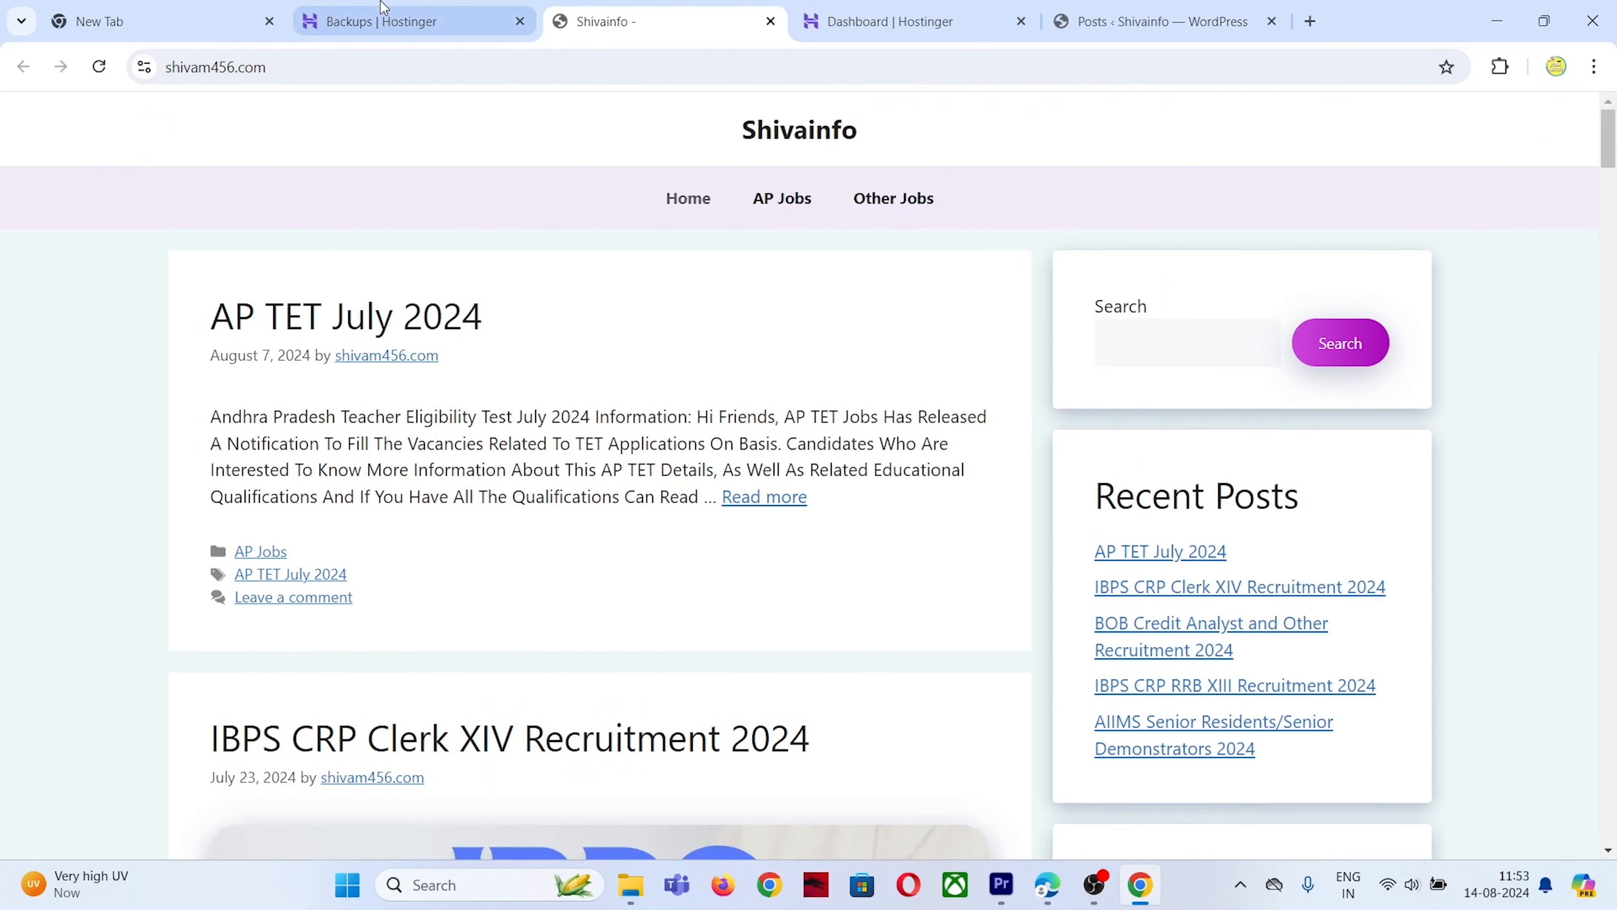
Step: Return to the backups page of shivam456.com to check the progress of the website restore
{"action": "left_click", "coordinate": [395, 21]}
{"action": "scroll", "coordinate": [235, 351], "scroll_direction": "up", "scroll_amount": 2}
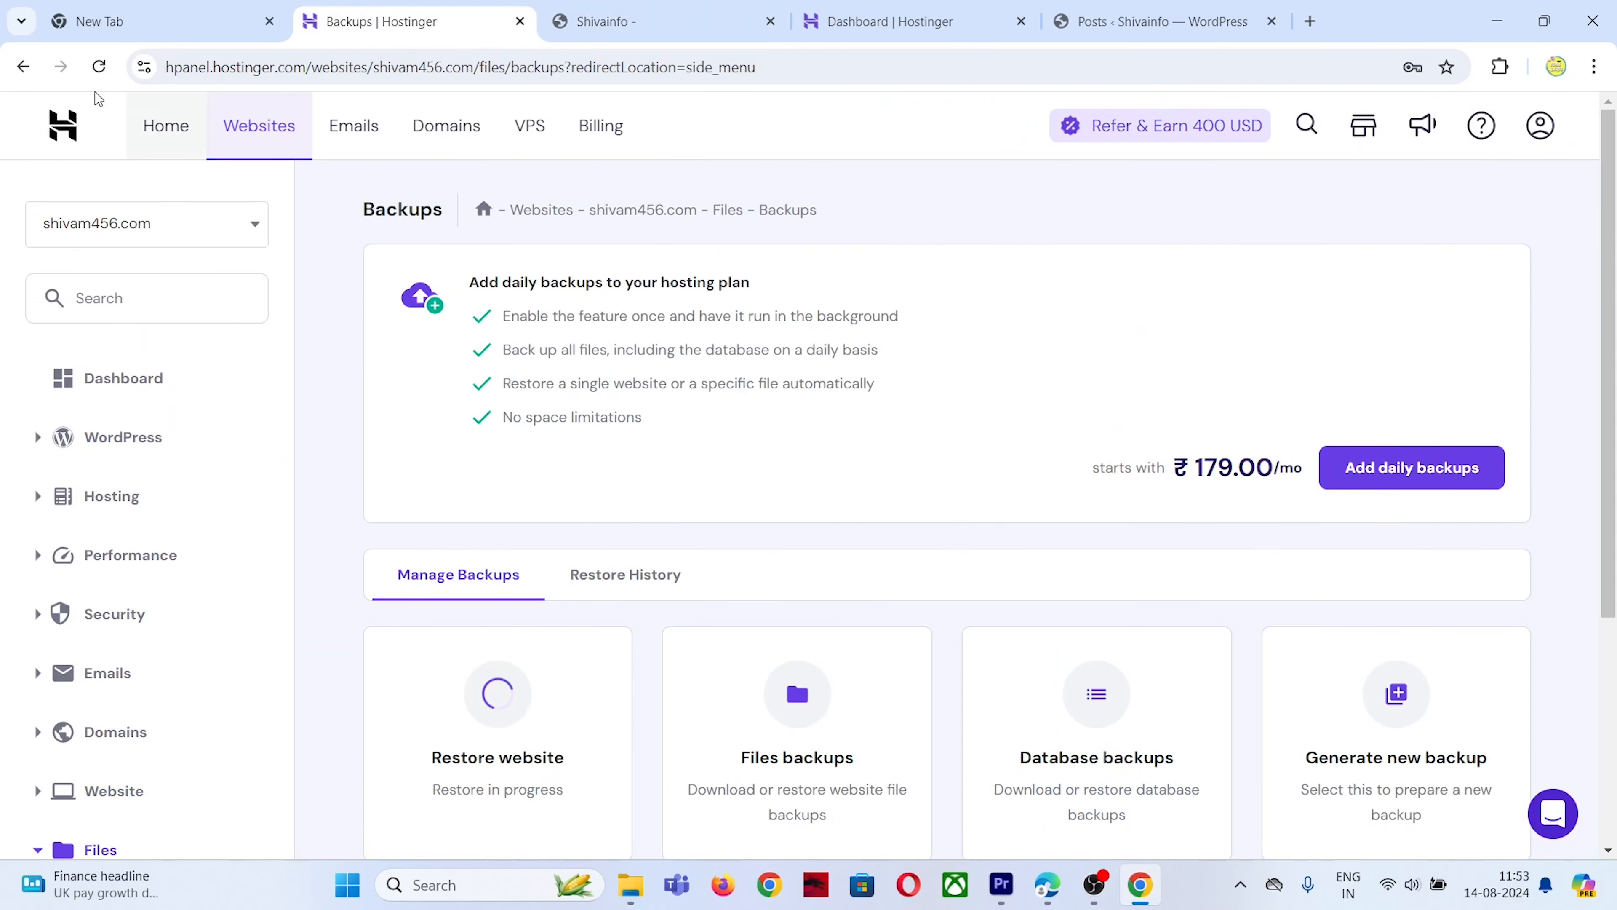